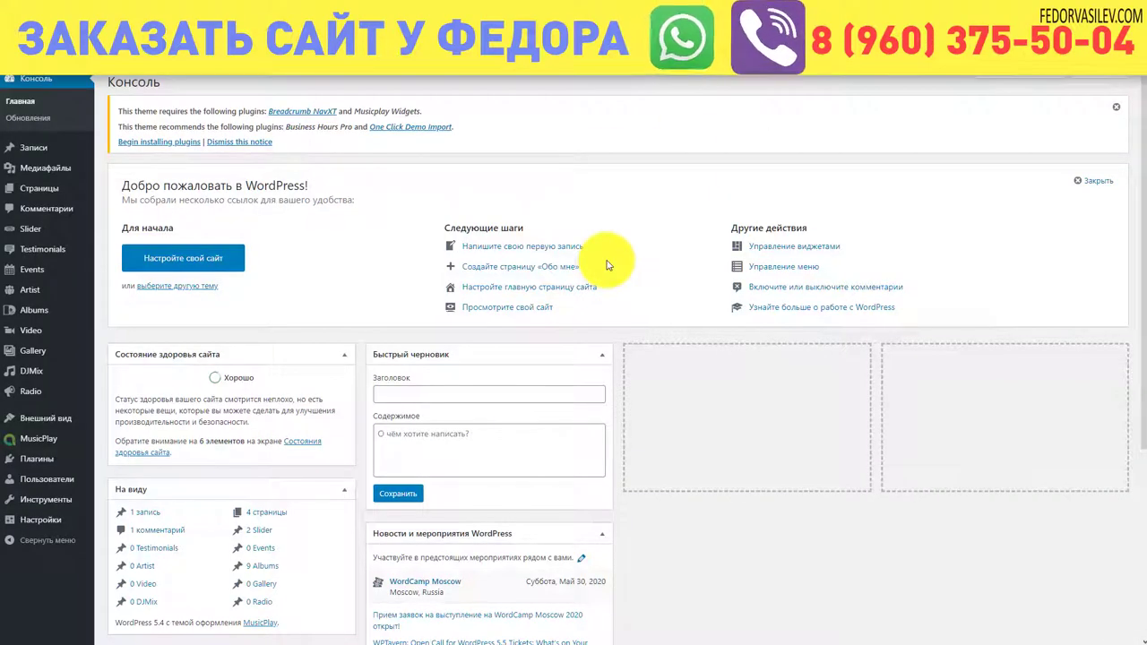
Create two artist categories named "Музыканты" and "DJ"
mouse_move(30, 291)
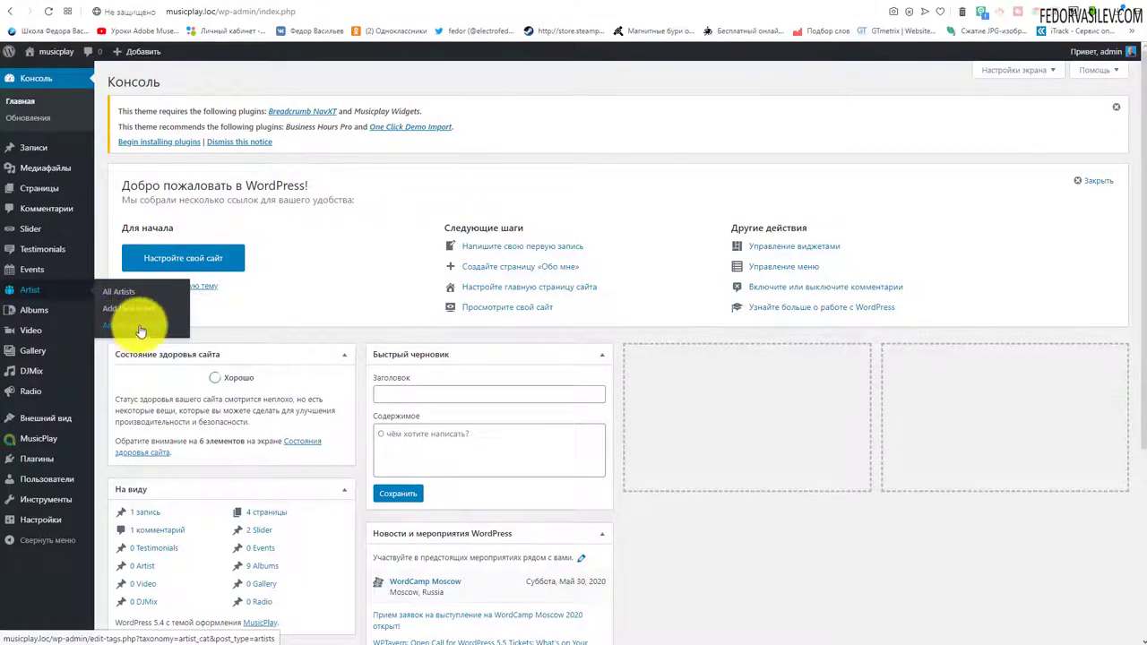
left_click(140, 327)
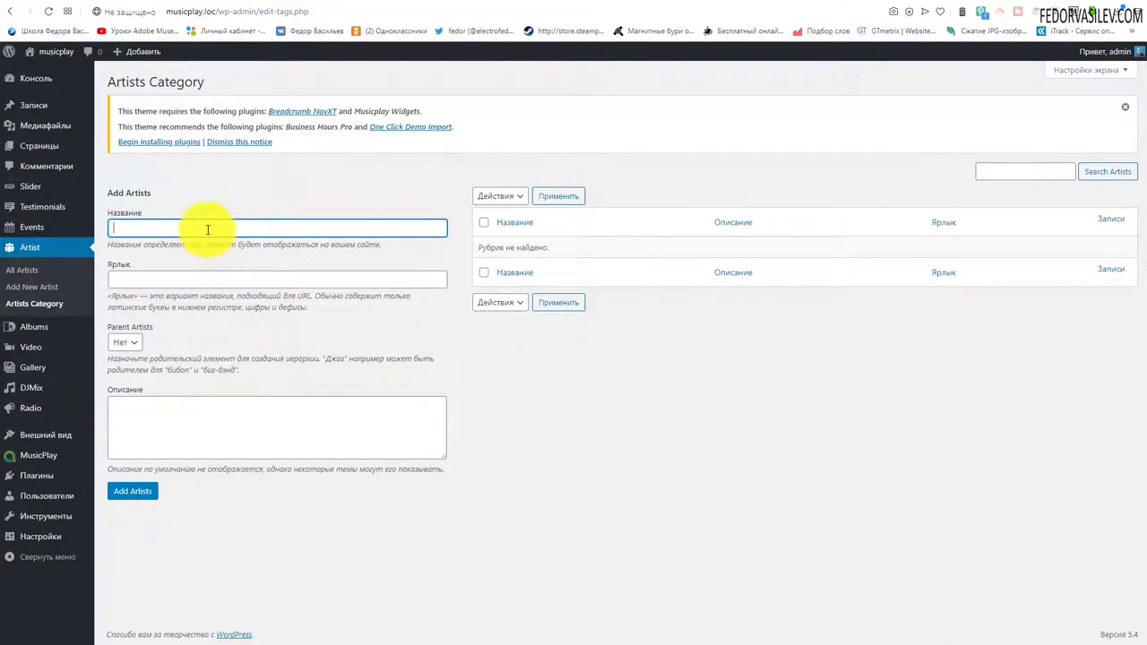
left_click(133, 491)
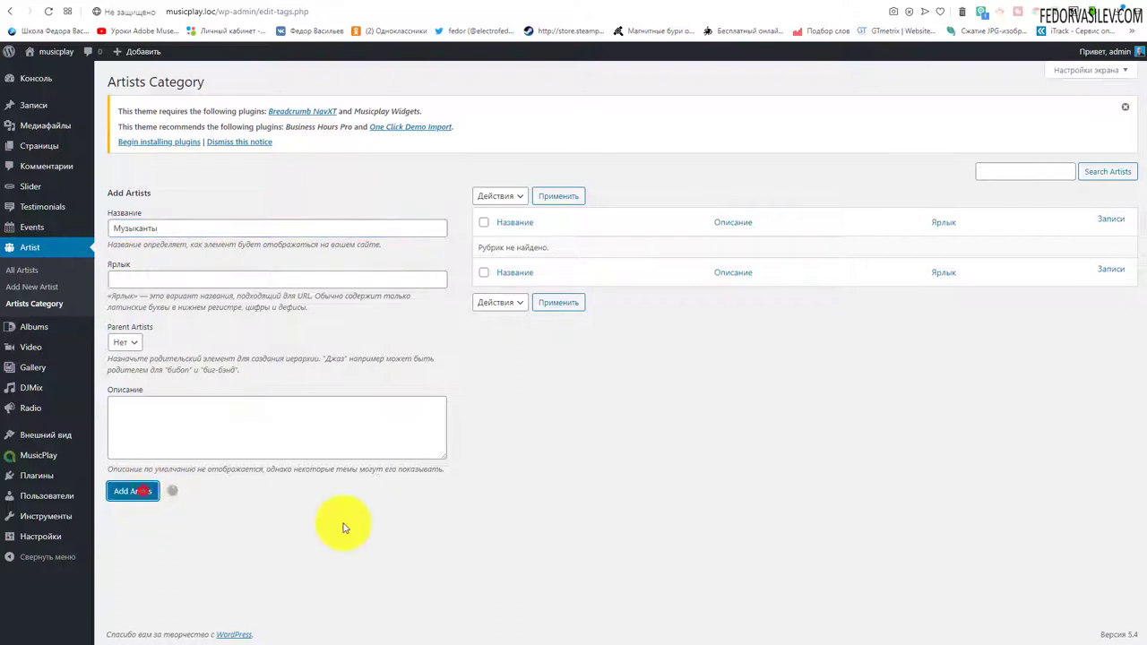
type("DJ")
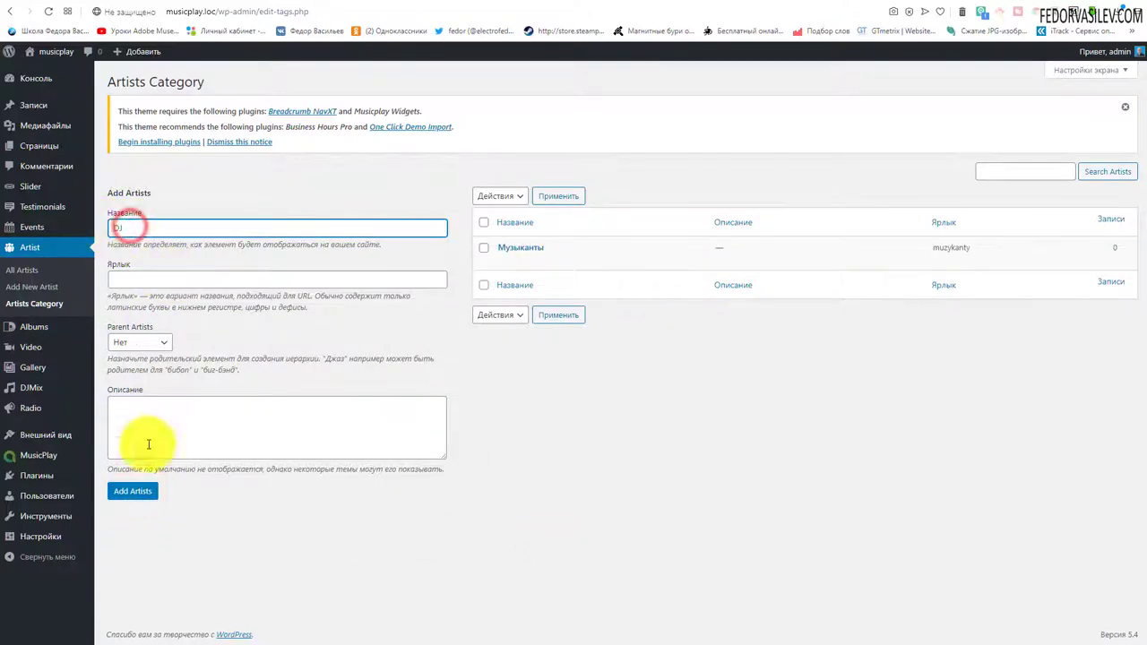
left_click(132, 491)
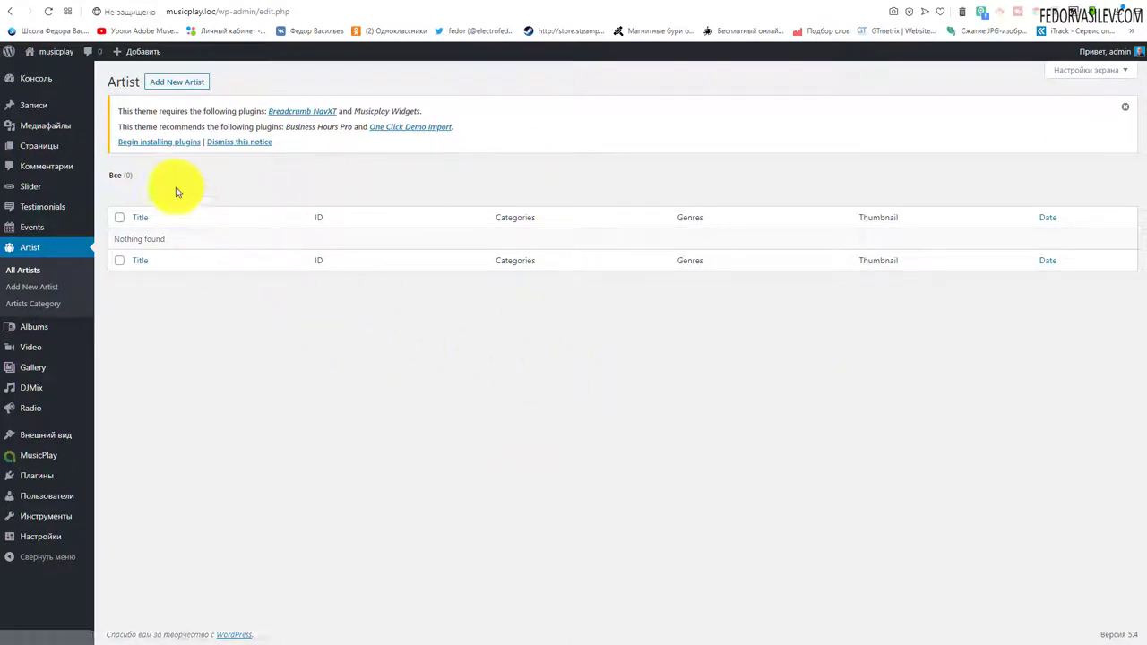
Start a new artist entry, enter the artist's full name as its title, and assign it to the DJ category
left_click(182, 84)
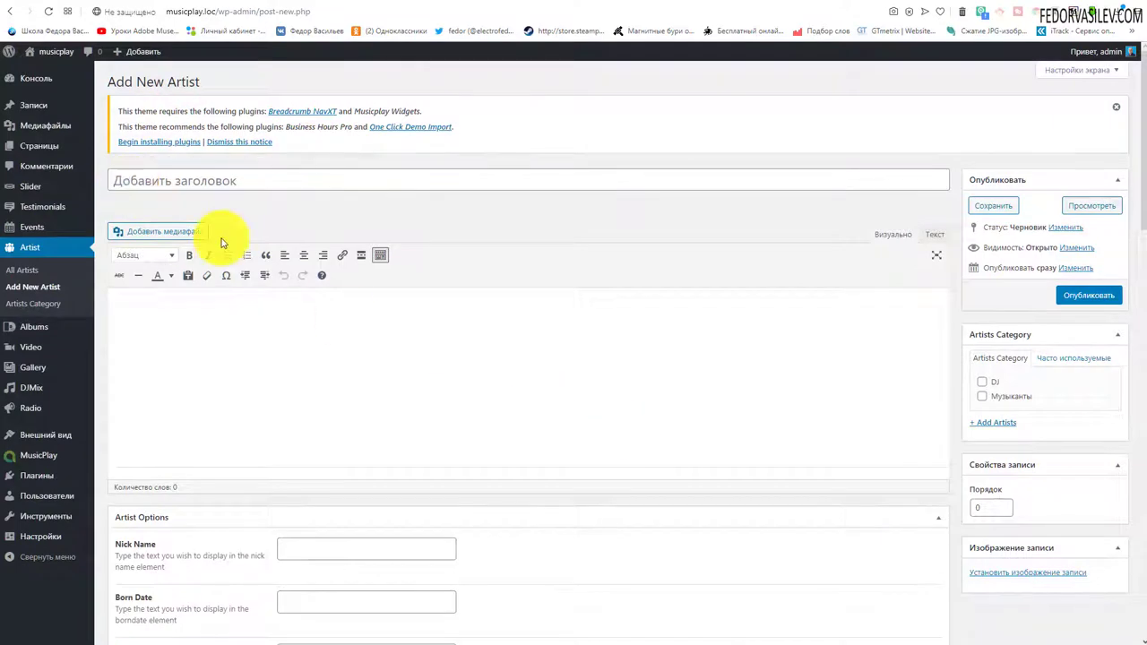
left_click(182, 183)
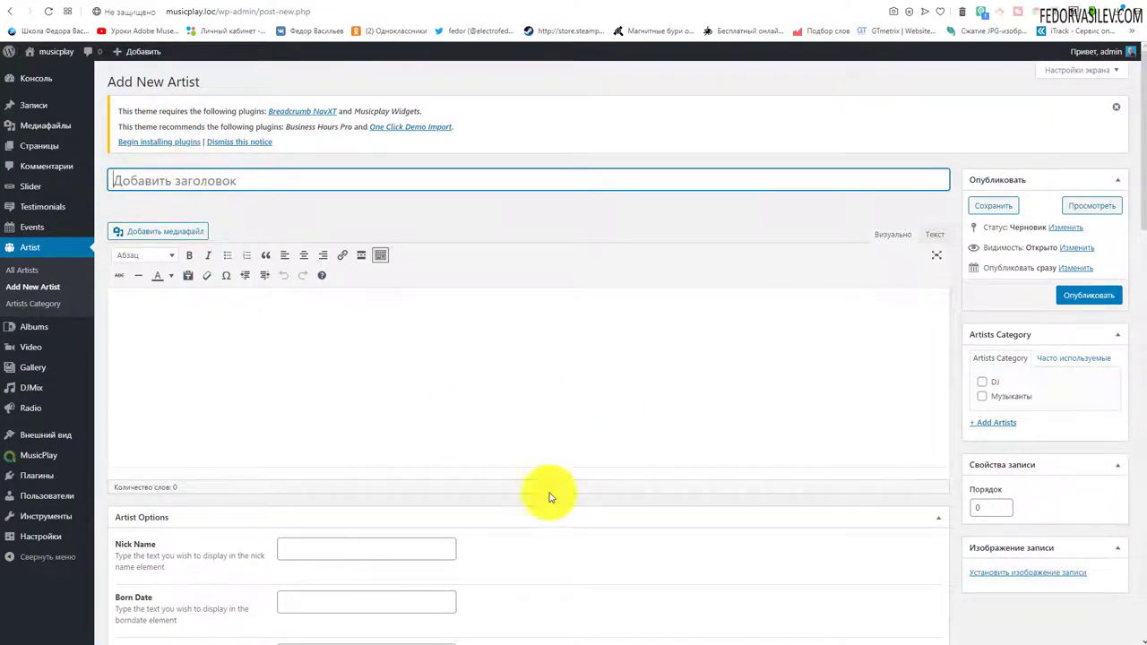
type("Федор Васильев")
left_click_drag(230, 179, 72, 174)
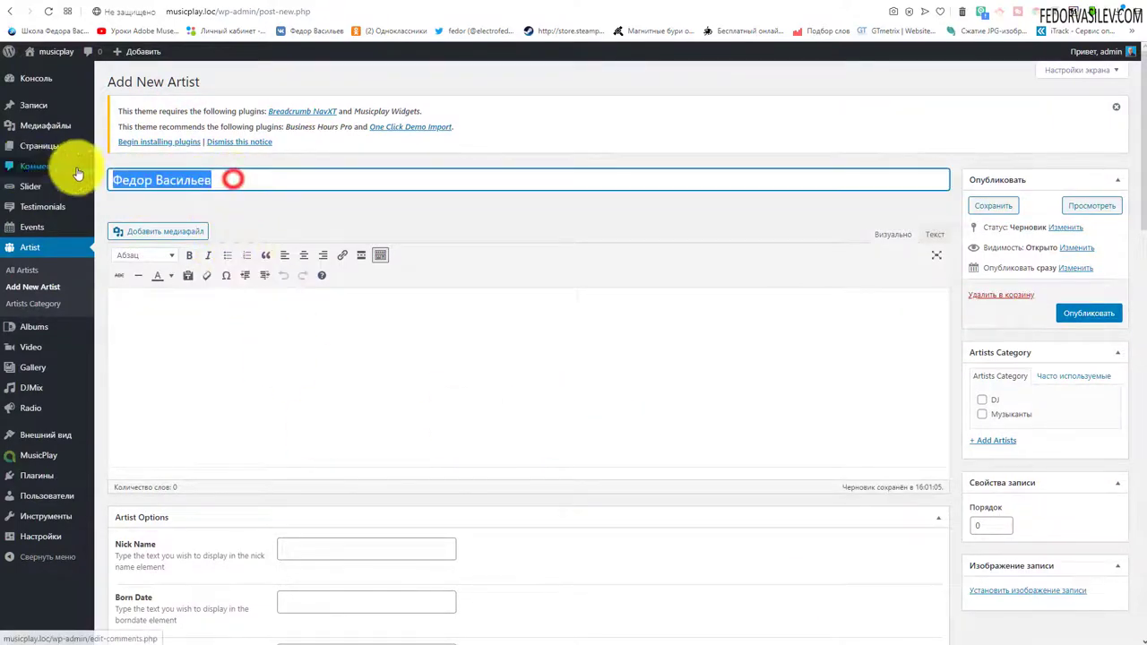
left_click(220, 180)
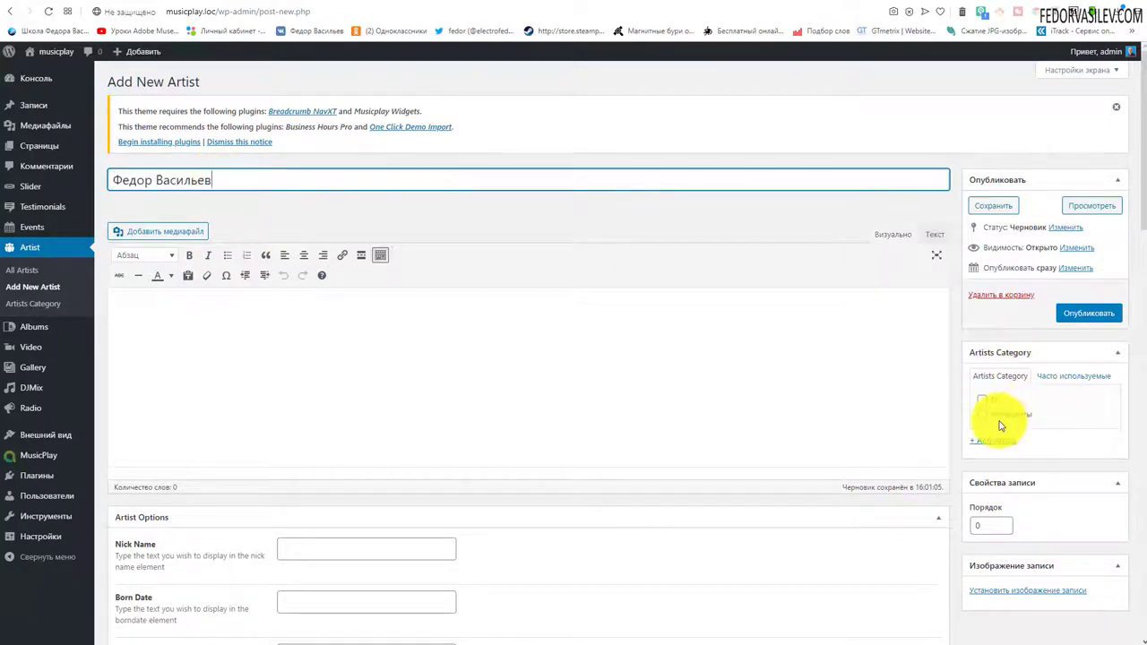
left_click(981, 400)
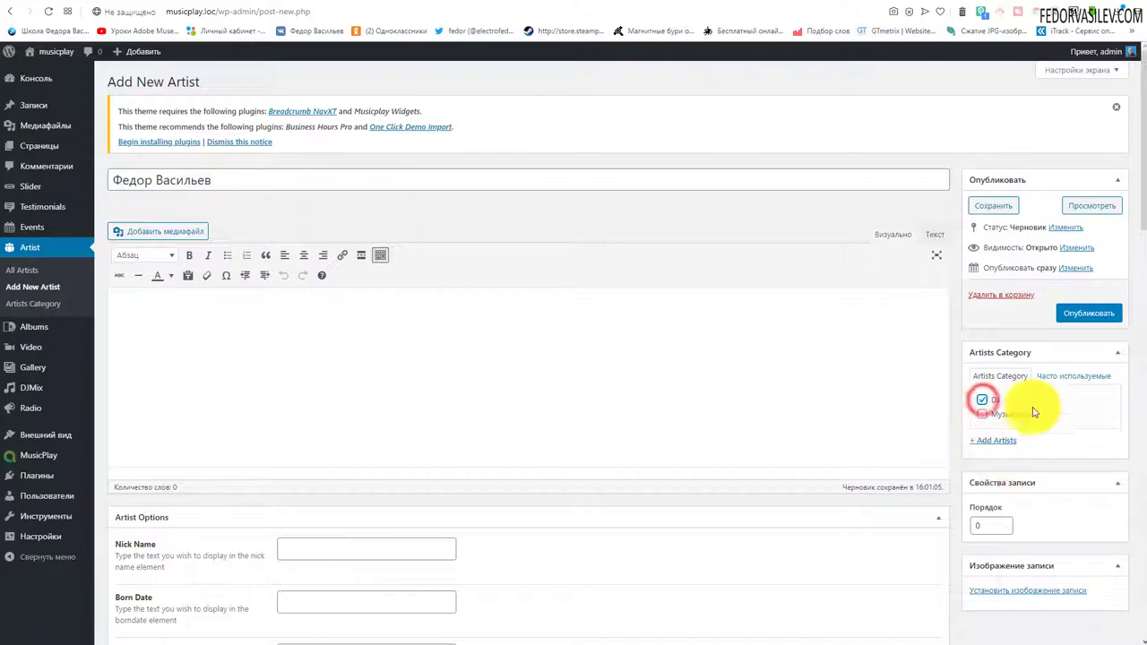
Upload 1.jpg and 2.jpg to the media library and set the 1.jpg portrait as the artist's featured image
scroll(995, 408, "down", 2)
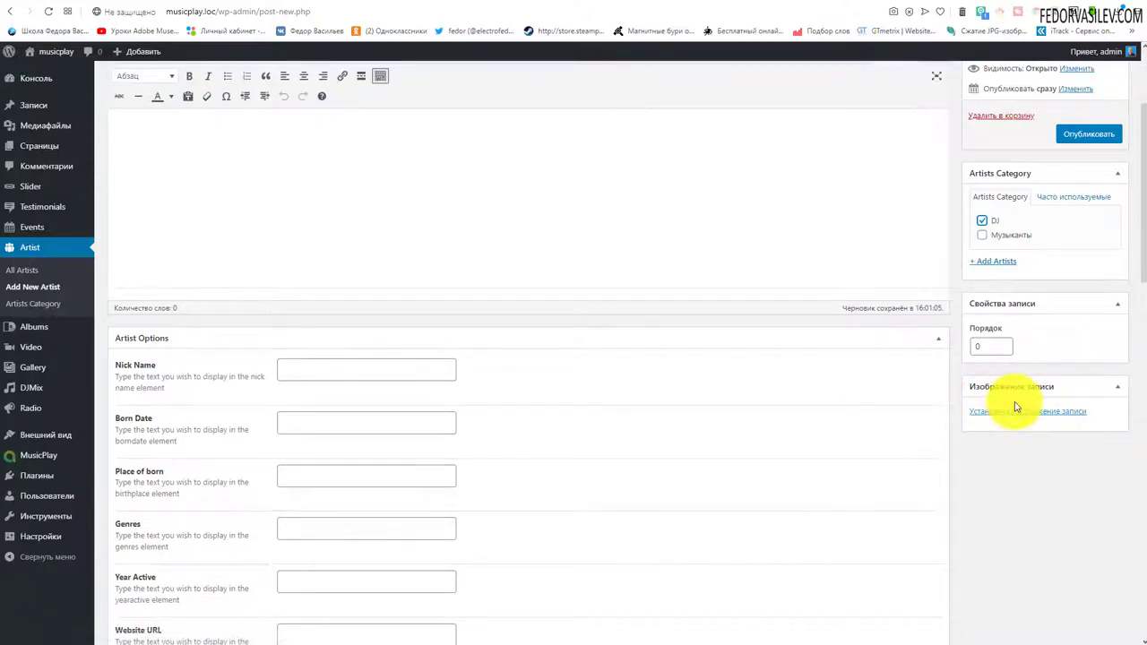
scroll(1035, 489, "up", 1)
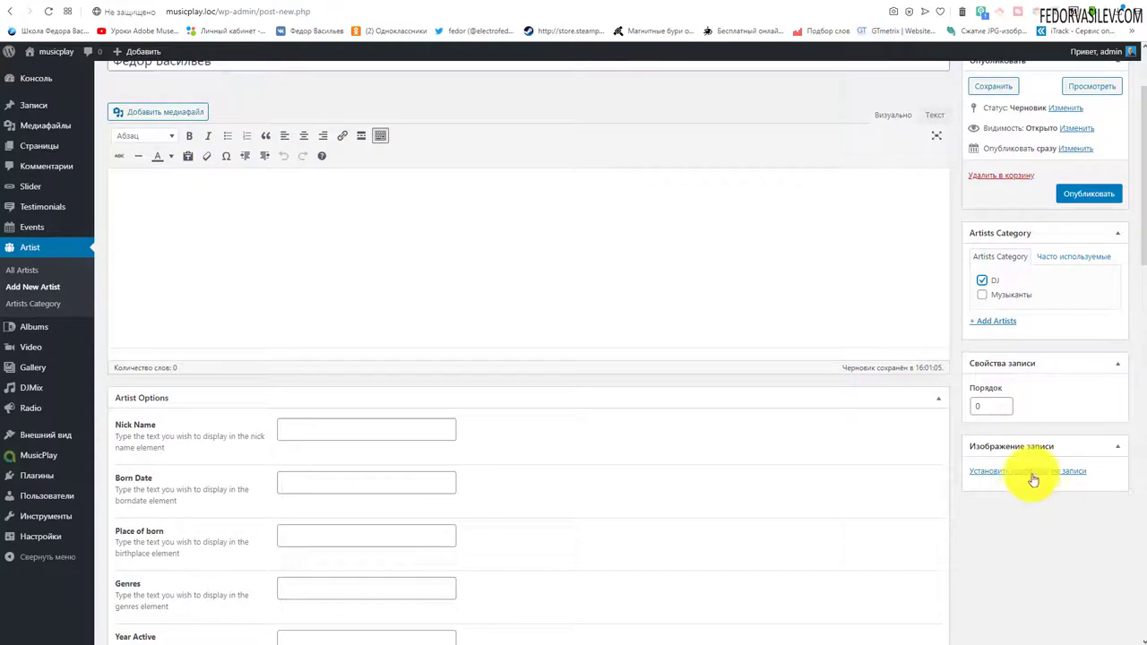
left_click(1033, 473)
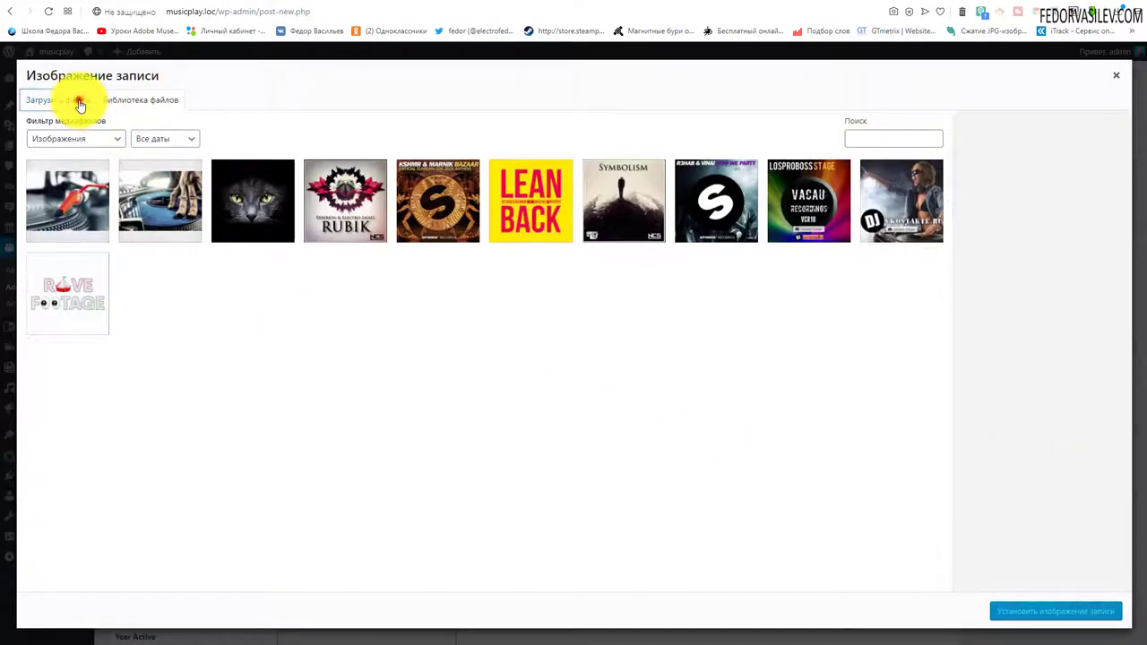
left_click(79, 102)
left_click(543, 326)
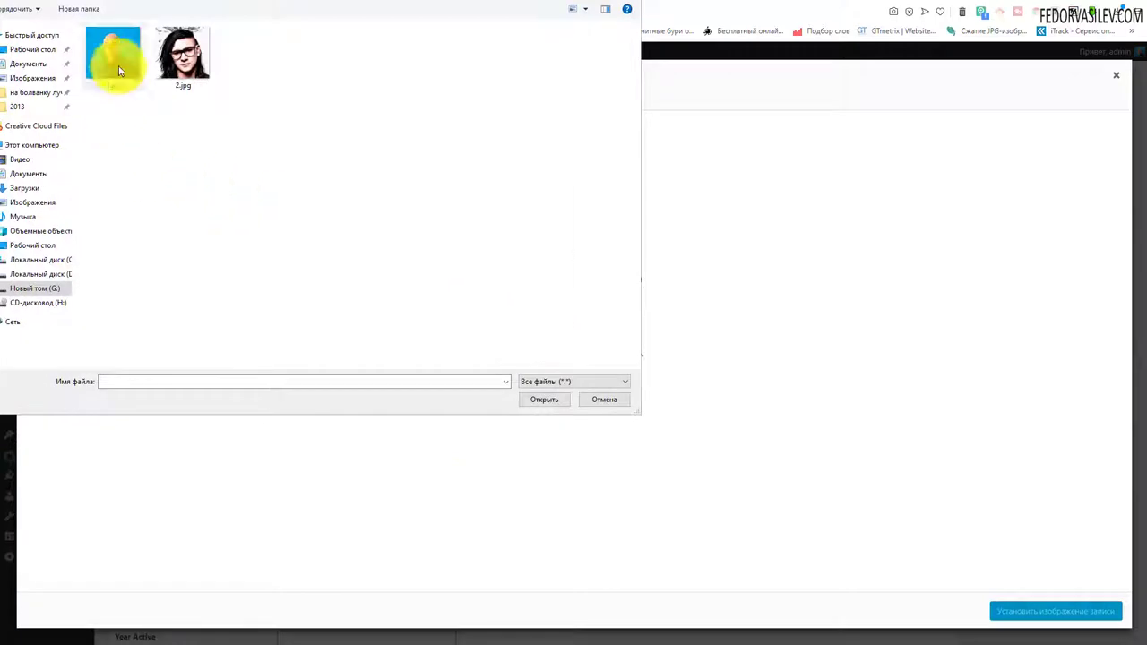
left_click_drag(275, 105, 115, 46)
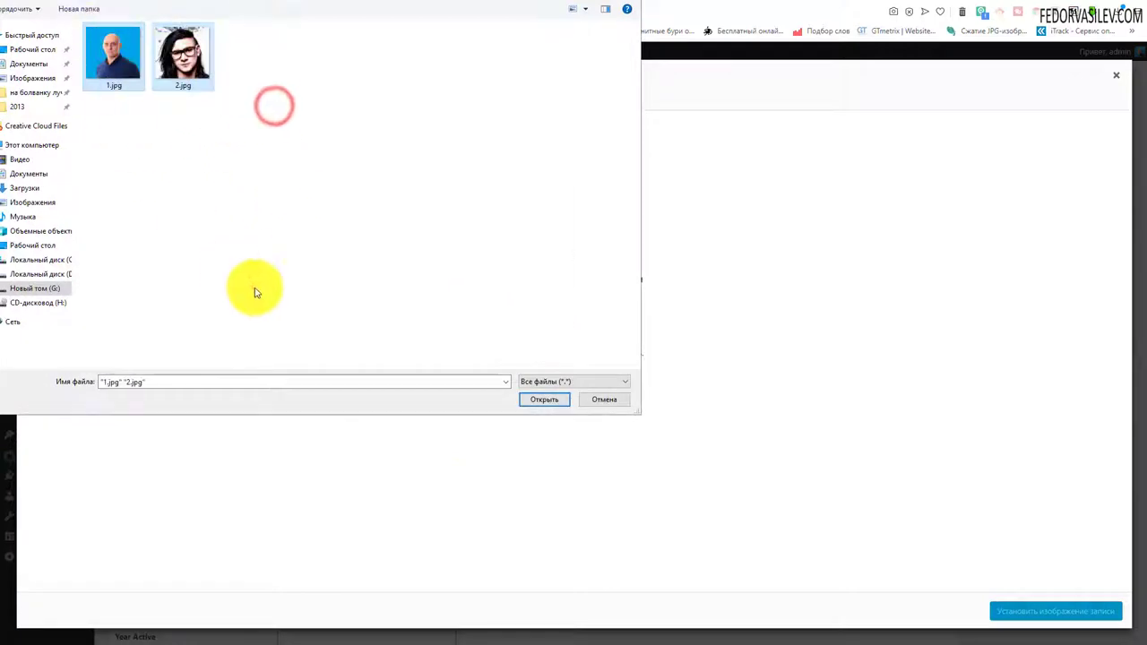
left_click(551, 401)
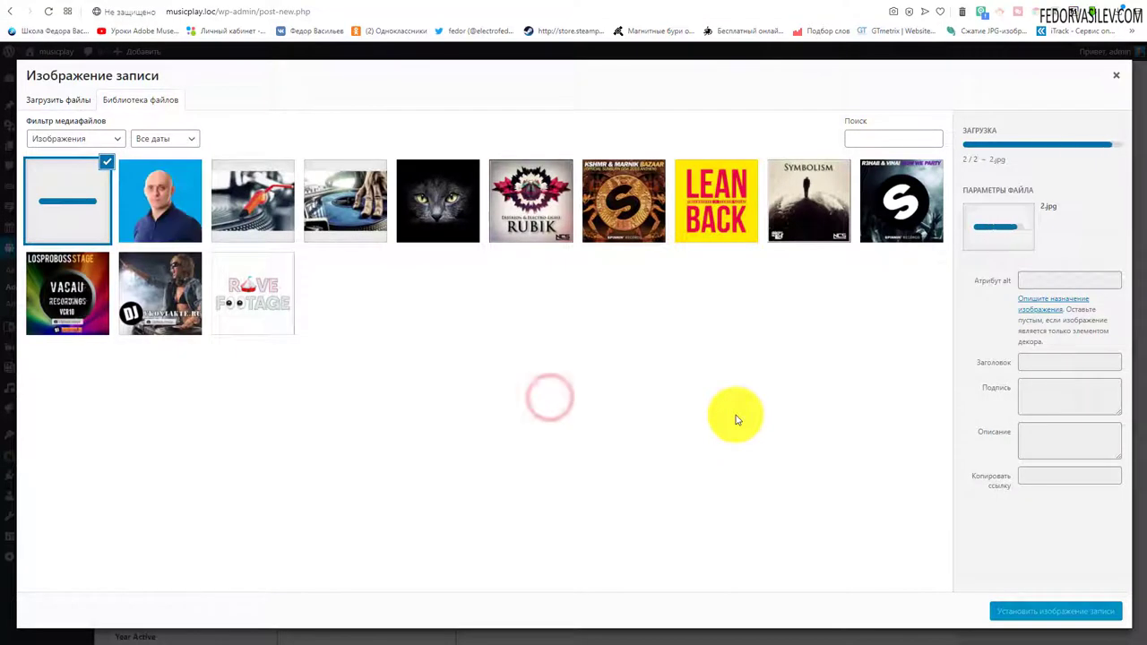
left_click(130, 236)
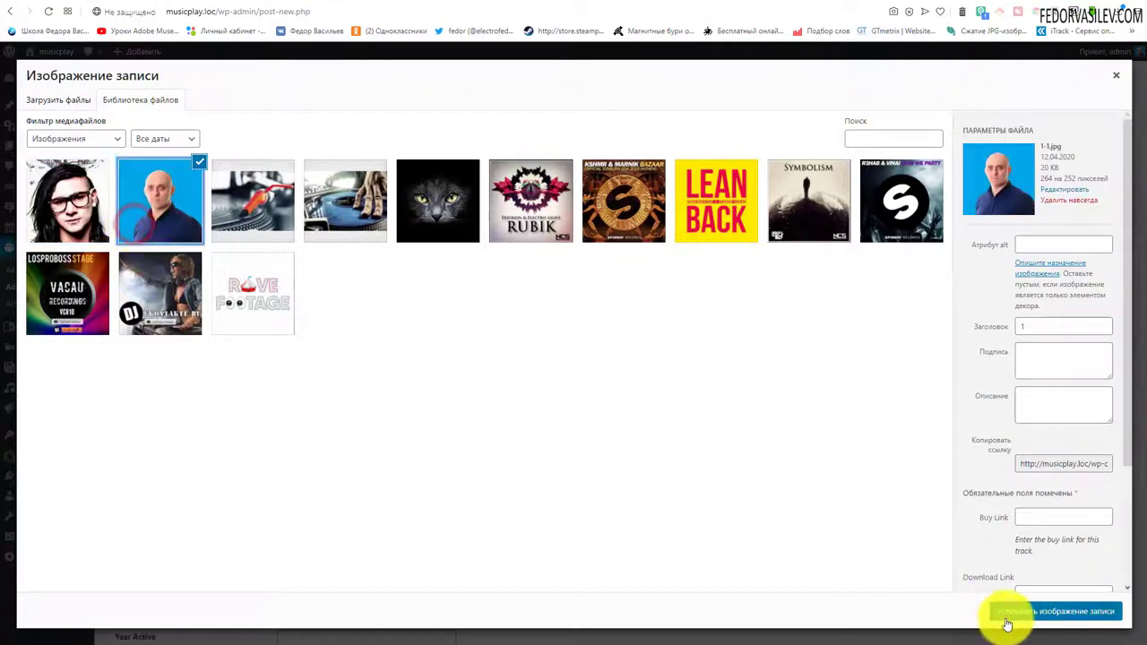
left_click(1035, 612)
Fill in the artist's nickname and pick the birth date in the Artist Options
scroll(986, 451, "down", 2)
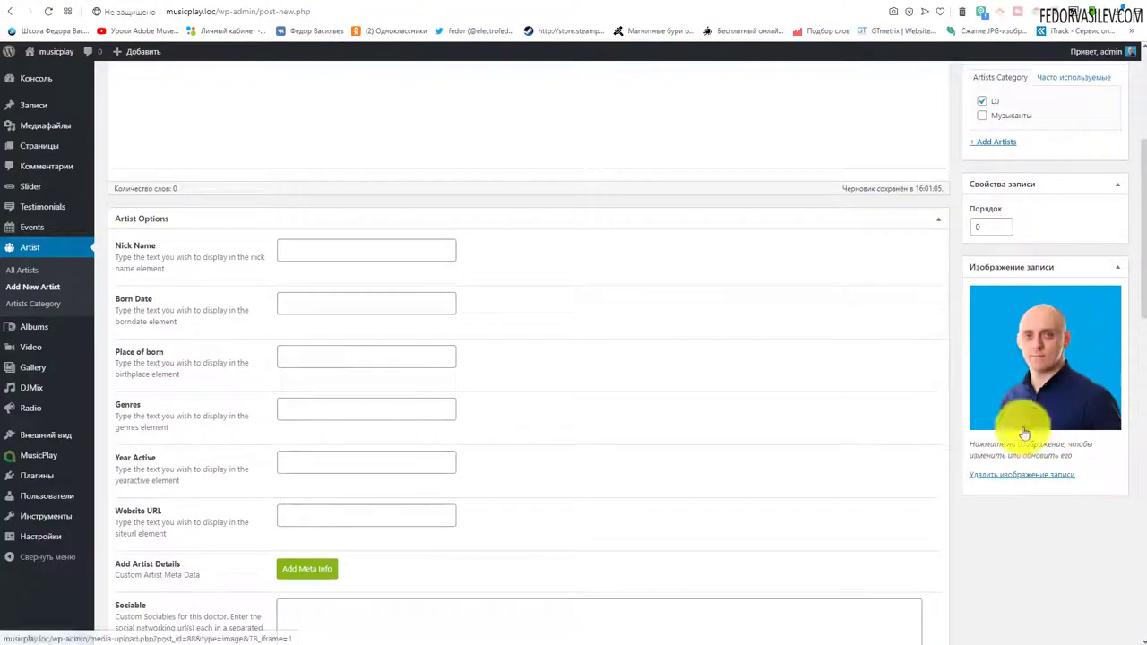
scroll(550, 385, "up", 3)
scroll(628, 376, "up", 1)
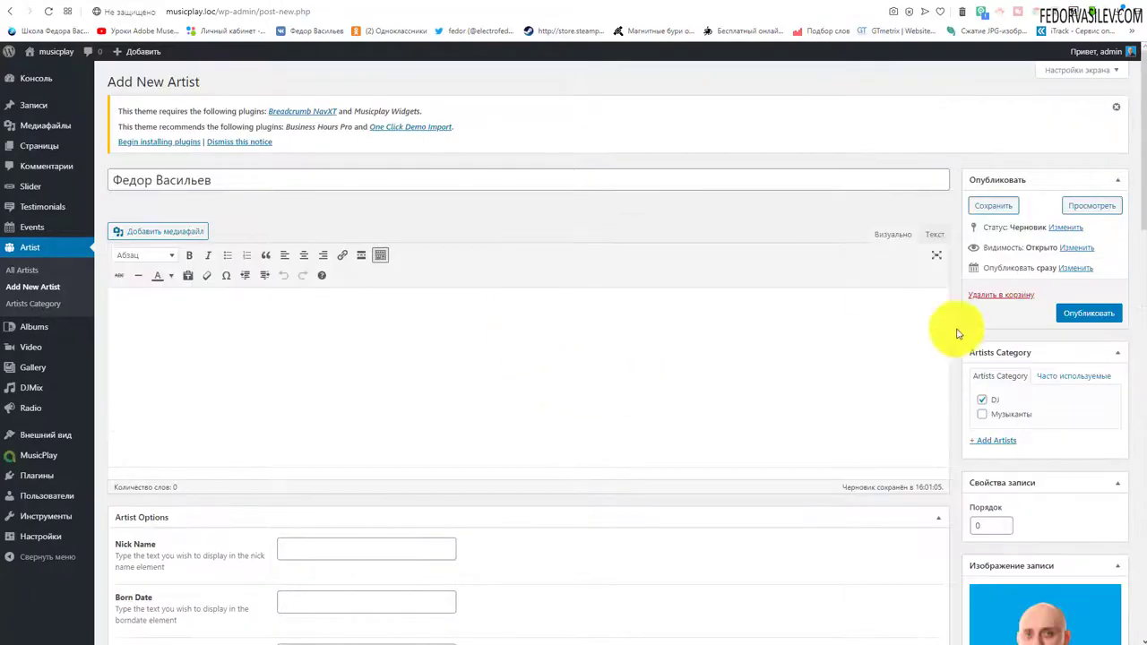
scroll(550, 370, "down", 4)
scroll(550, 370, "down", 10)
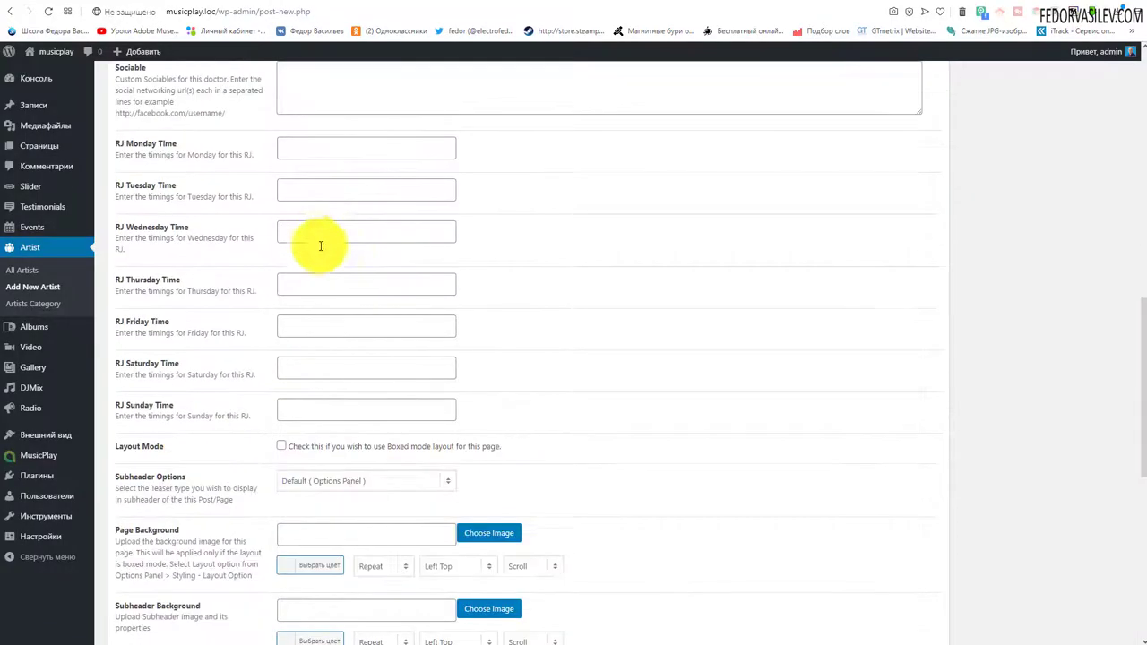
scroll(313, 428, "up", 12)
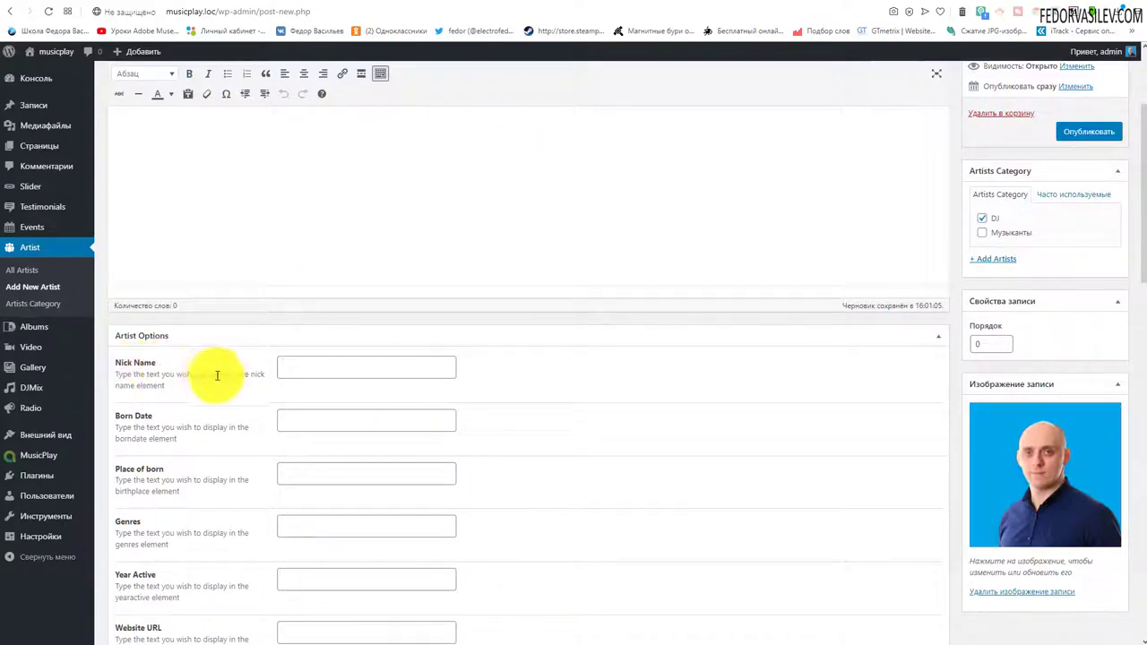
type("Федор")
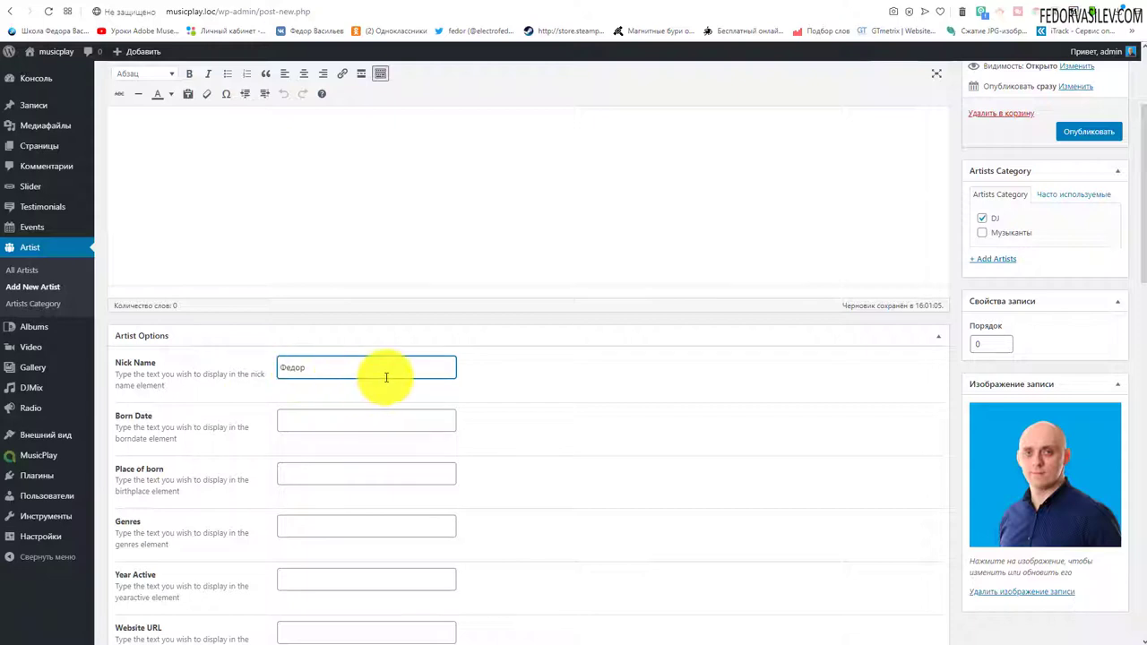
scroll(386, 377, "down", 2)
left_click(310, 302)
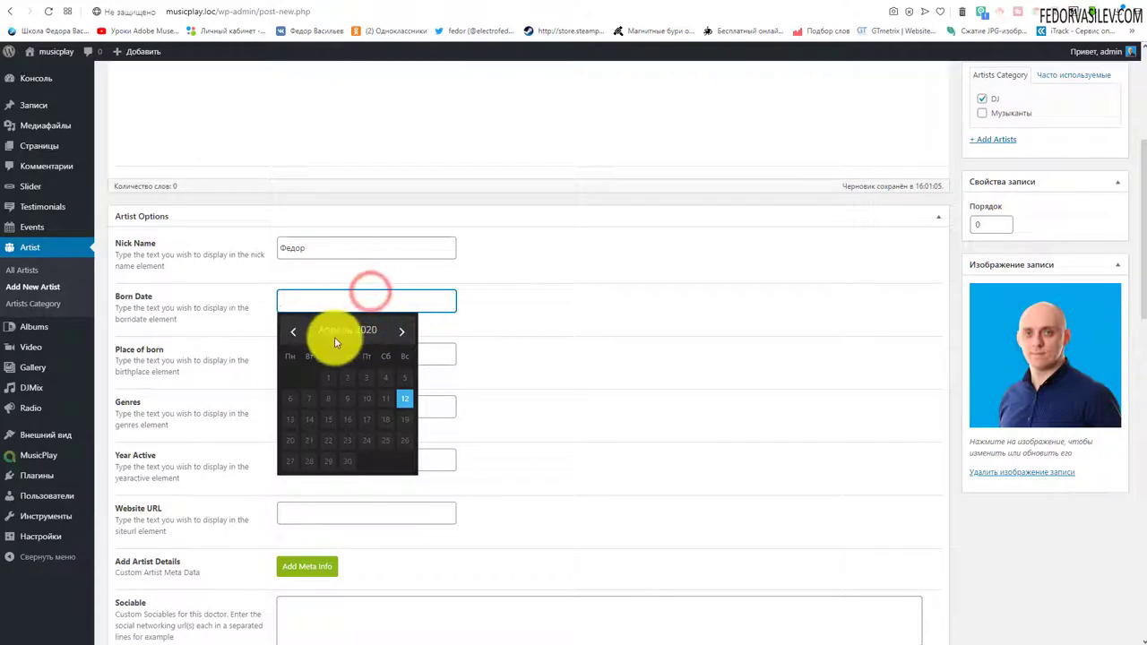
left_click(387, 399)
Set the artist's place of birth to "Ульяновск" and the genre to "Electro"
left_click_drag(541, 343, 134, 349)
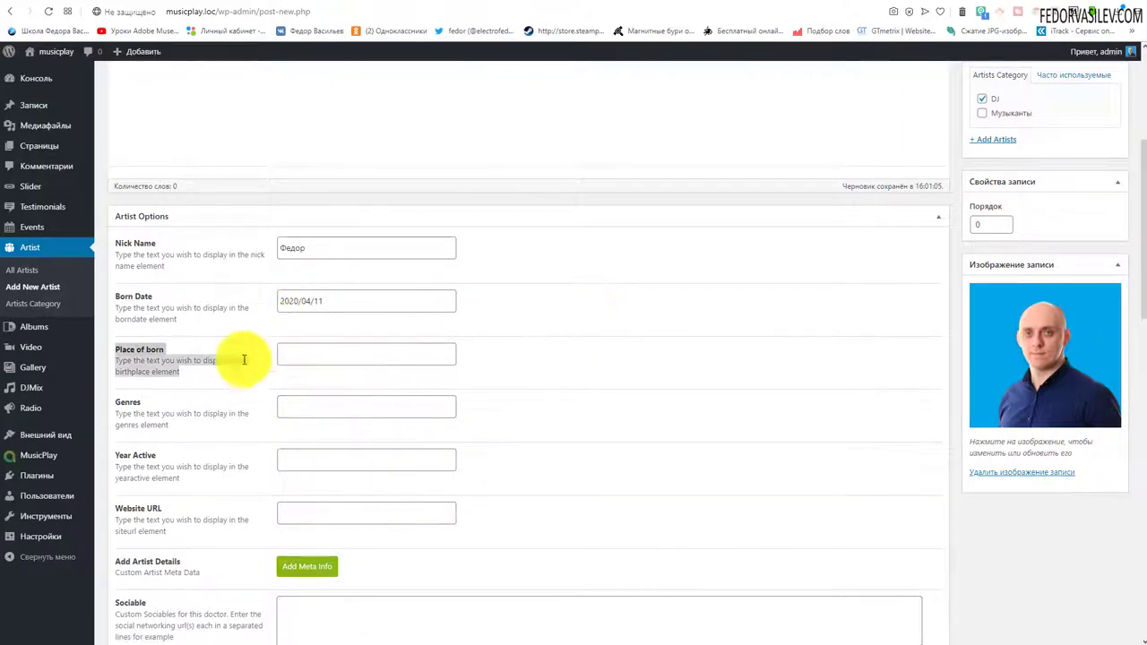
left_click(311, 352)
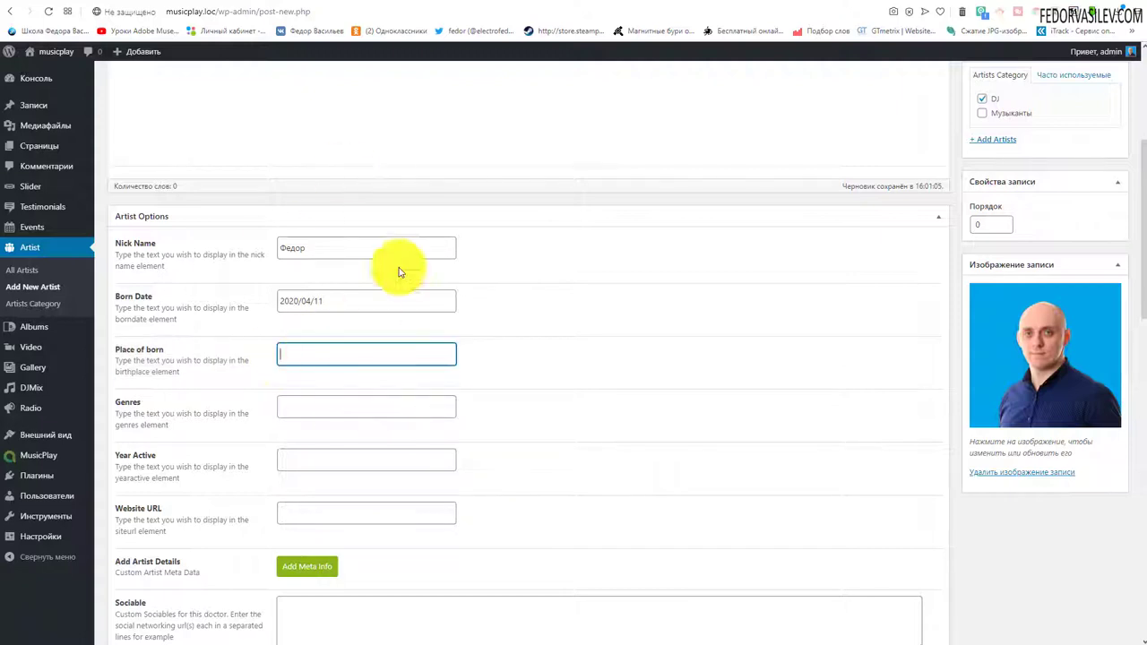
type("Ульяновск")
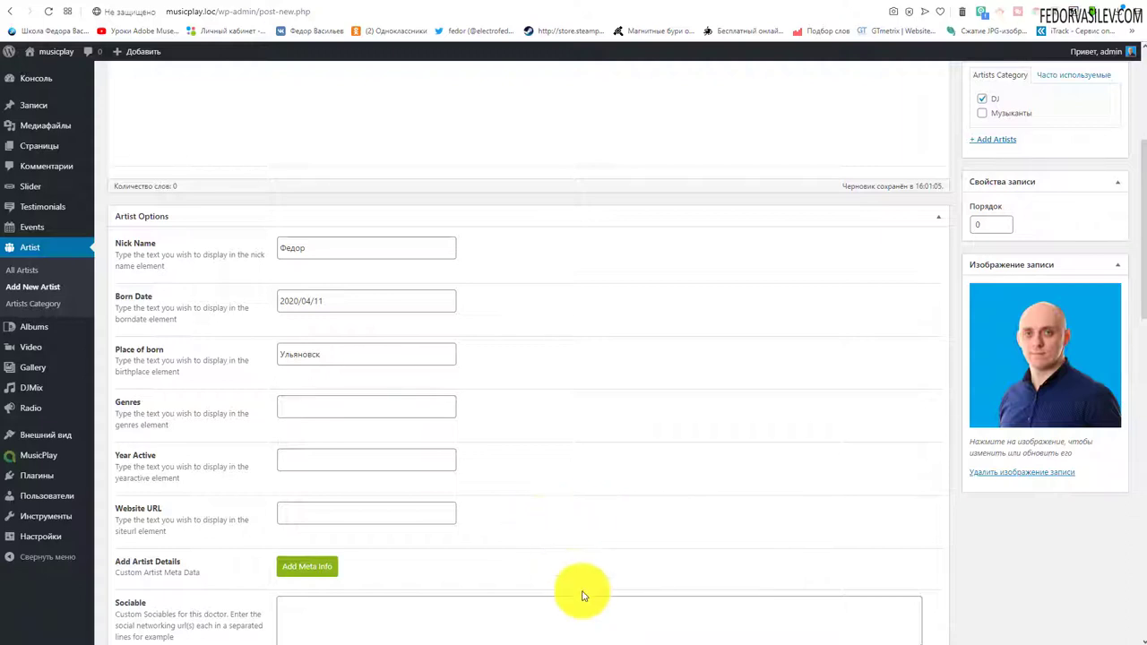
left_click(310, 414)
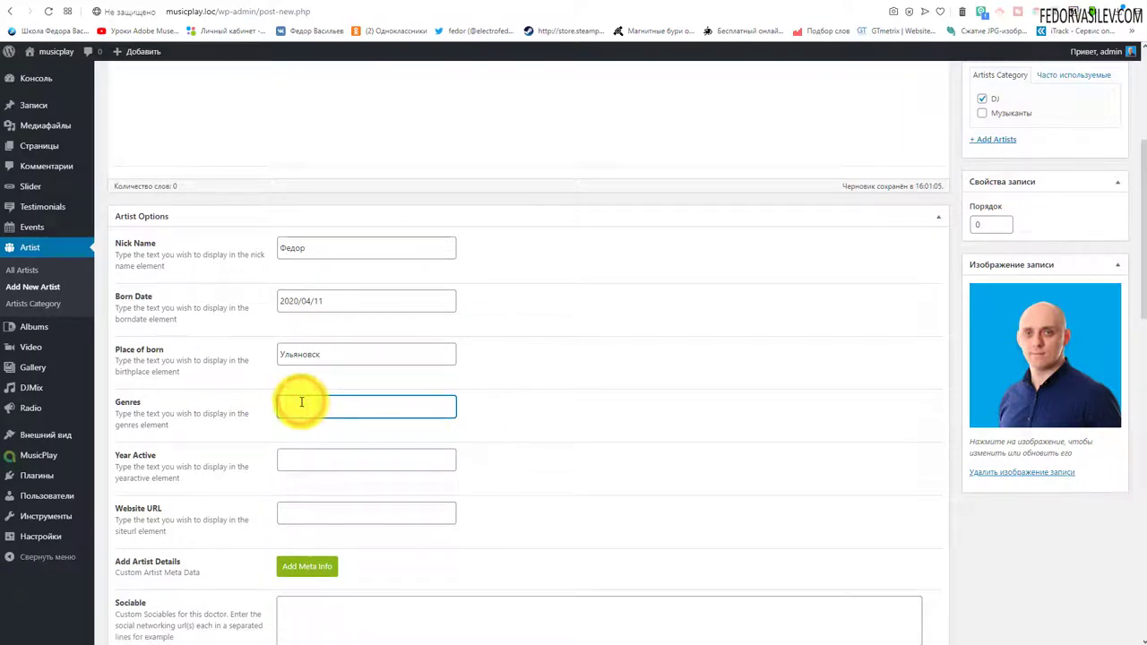
type("Electro")
left_click(558, 418)
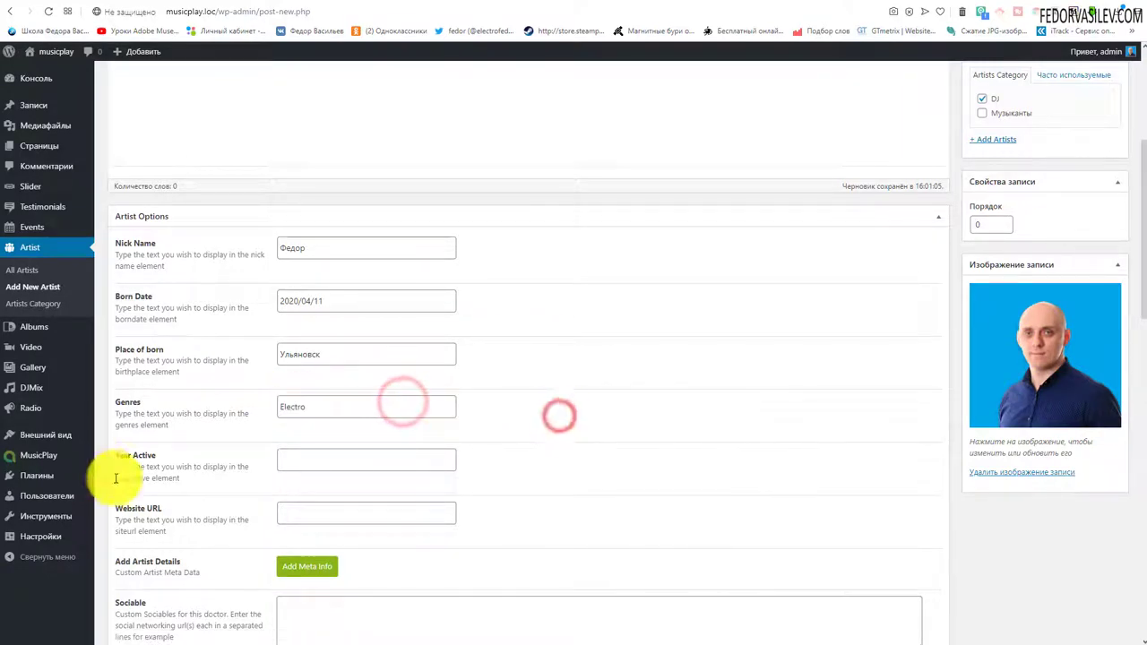
left_click_drag(185, 478, 128, 460)
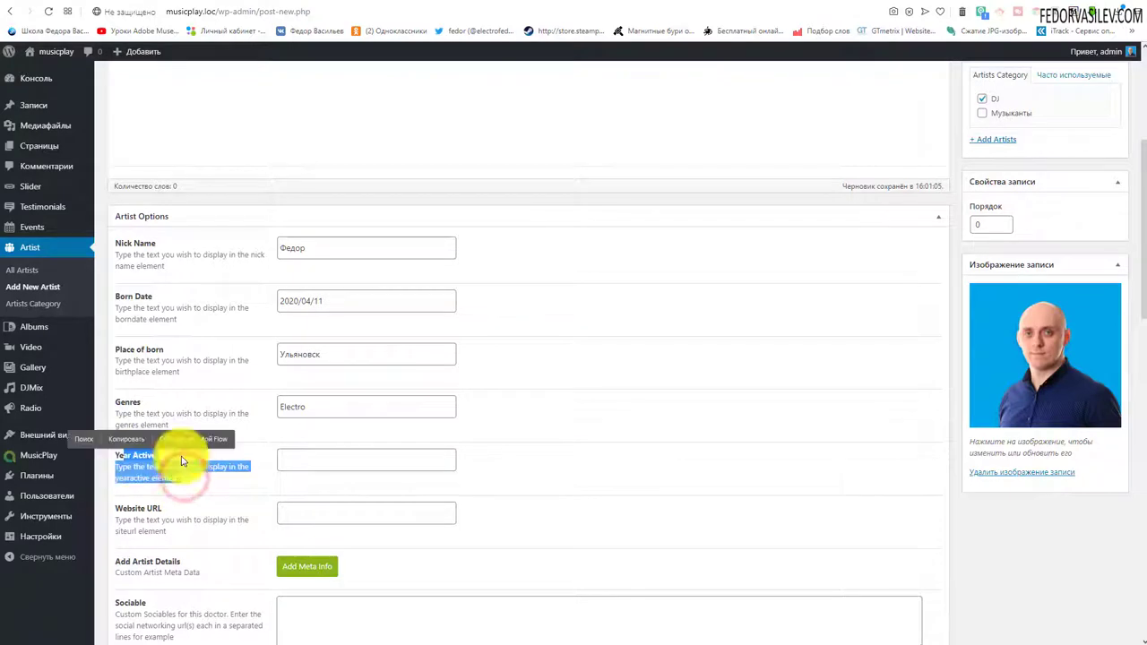
left_click(343, 461)
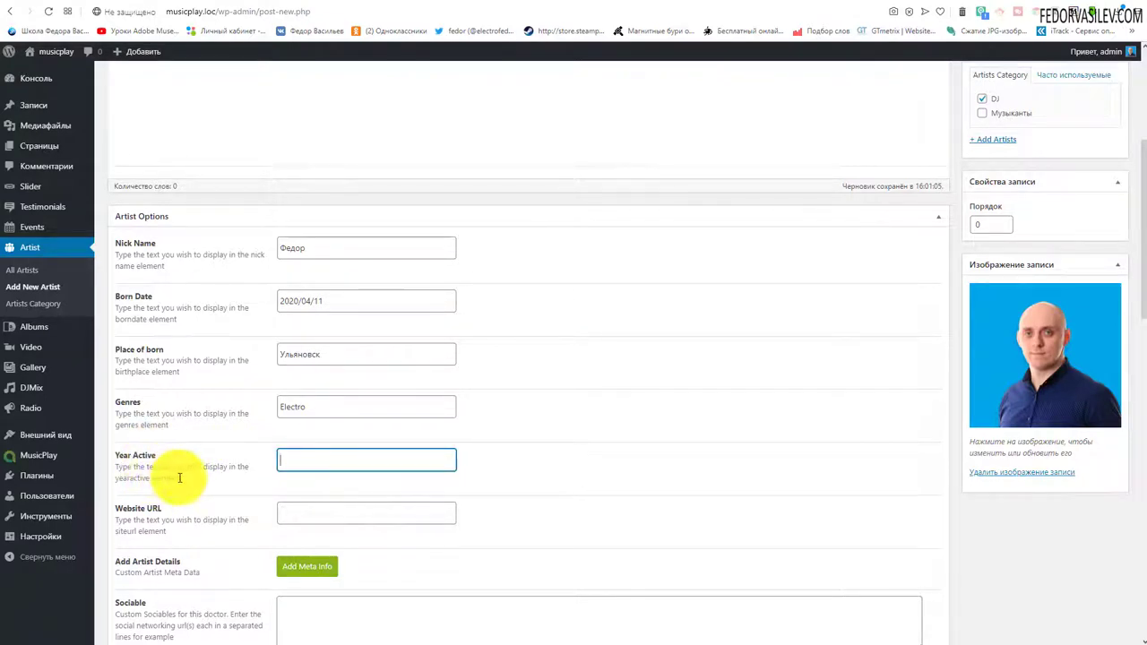
triple_click(116, 459)
left_click(336, 456)
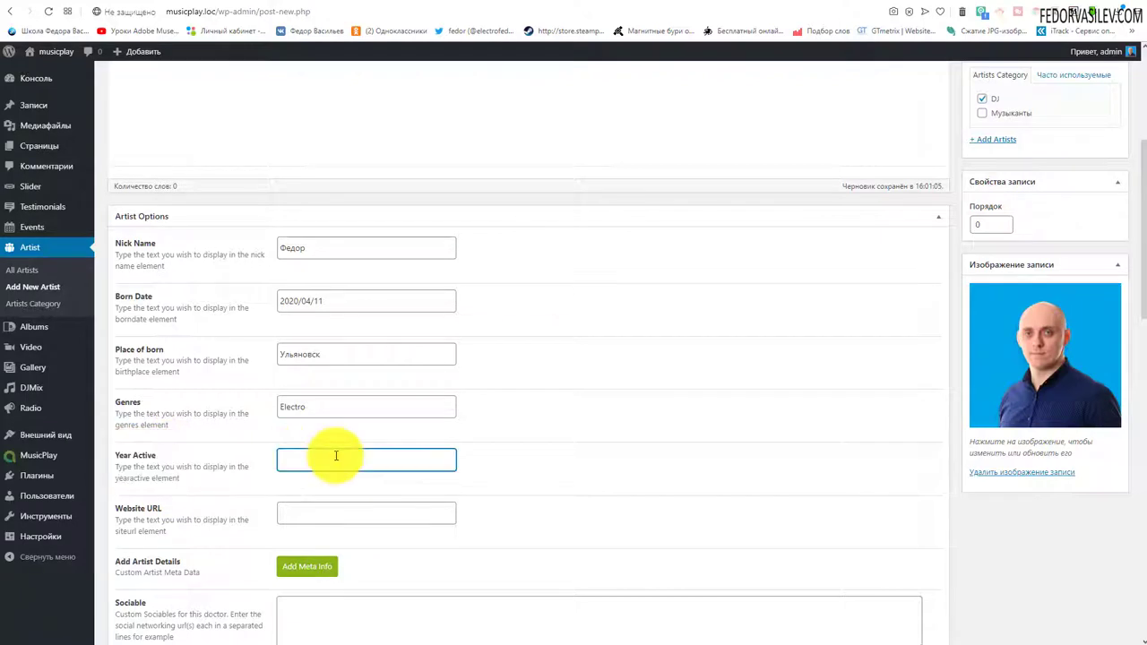
left_click(303, 460)
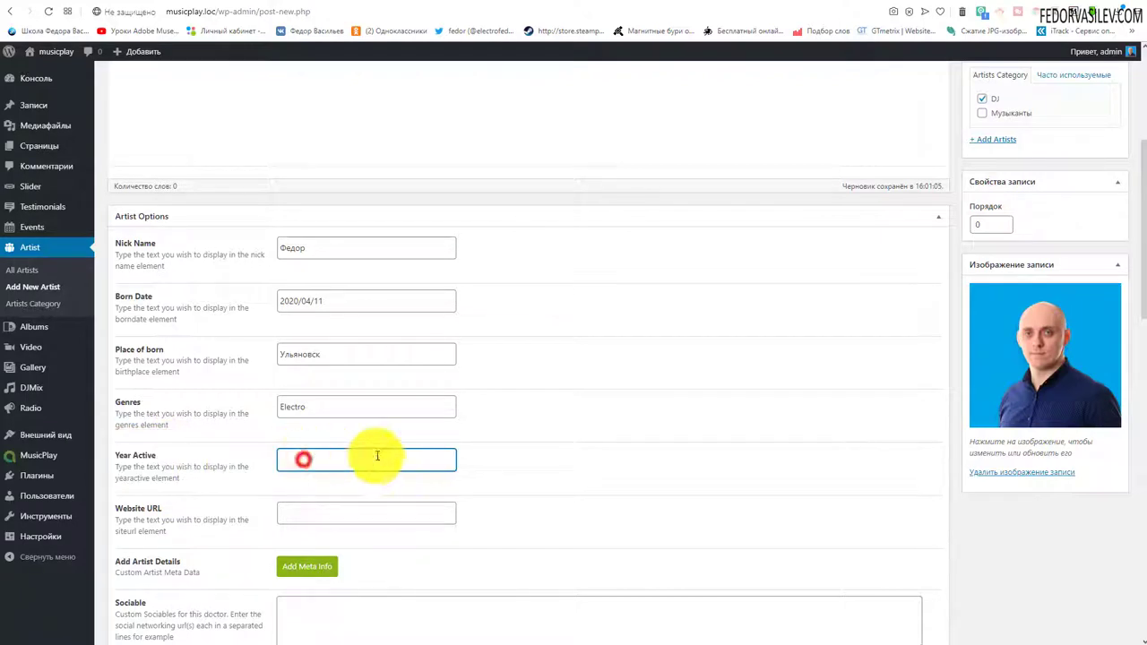
left_click(489, 449)
scroll(489, 449, "down", 1)
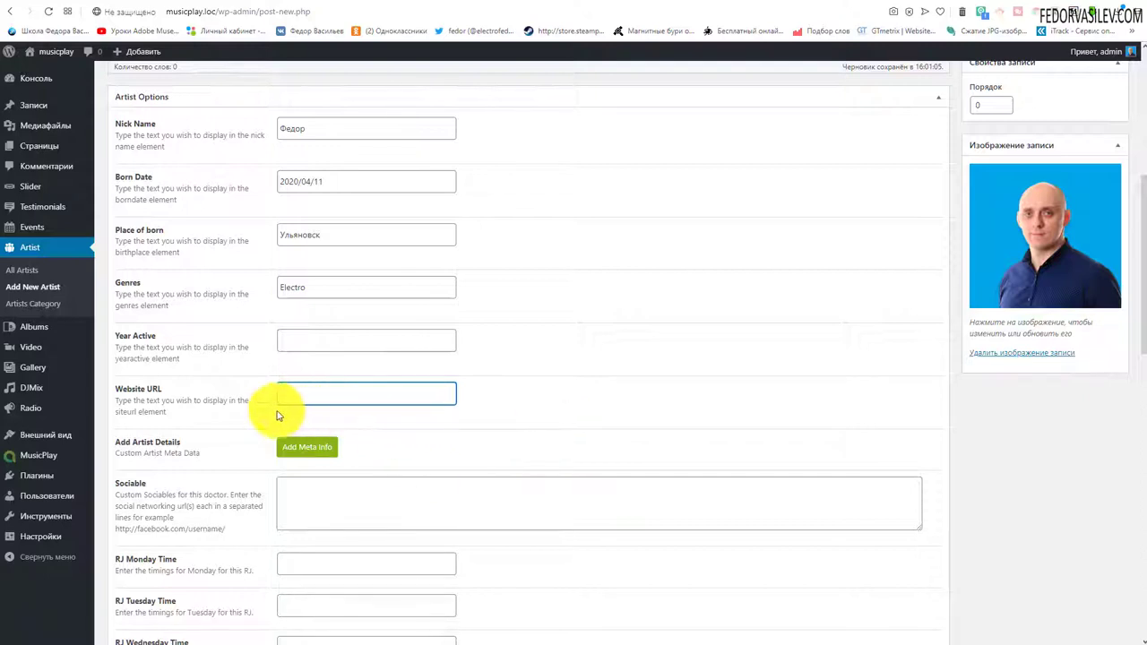
type("https://fedorvasilev.com")
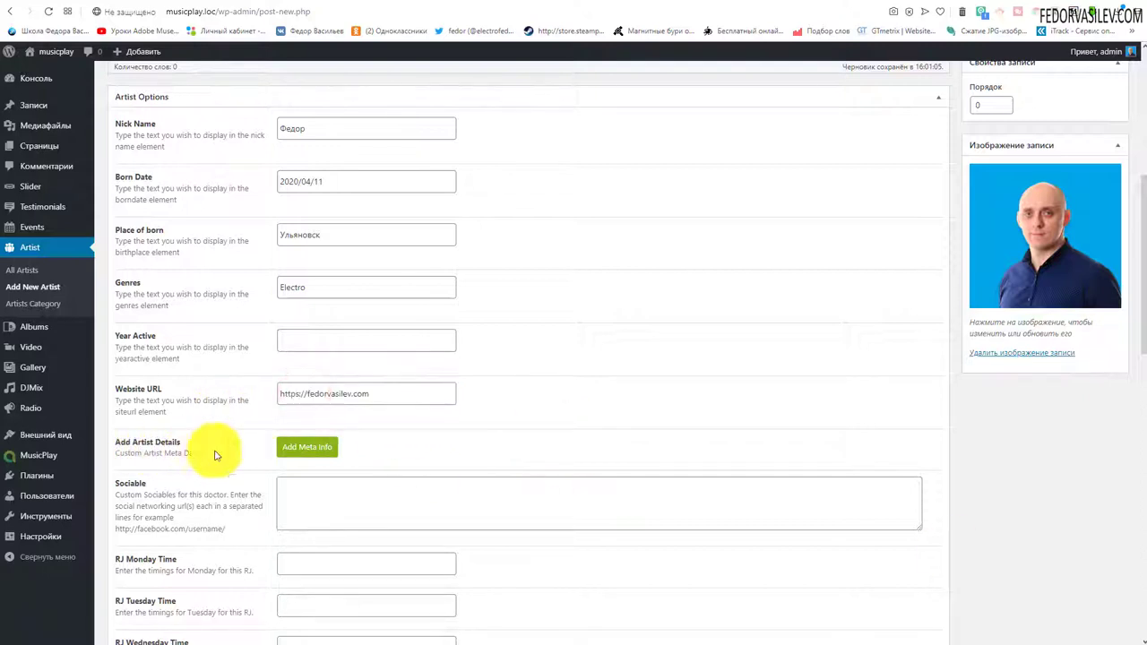
Add three blank label and value rows to the artist details and remove all of them again
left_click(298, 452)
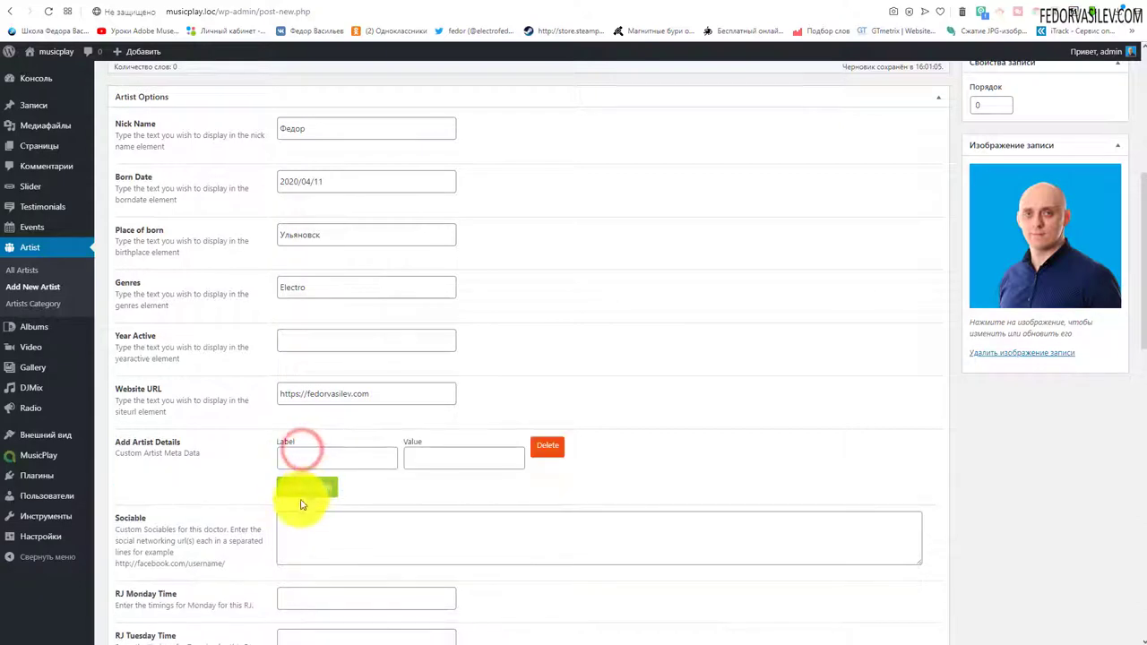
left_click(300, 492)
left_click(297, 530)
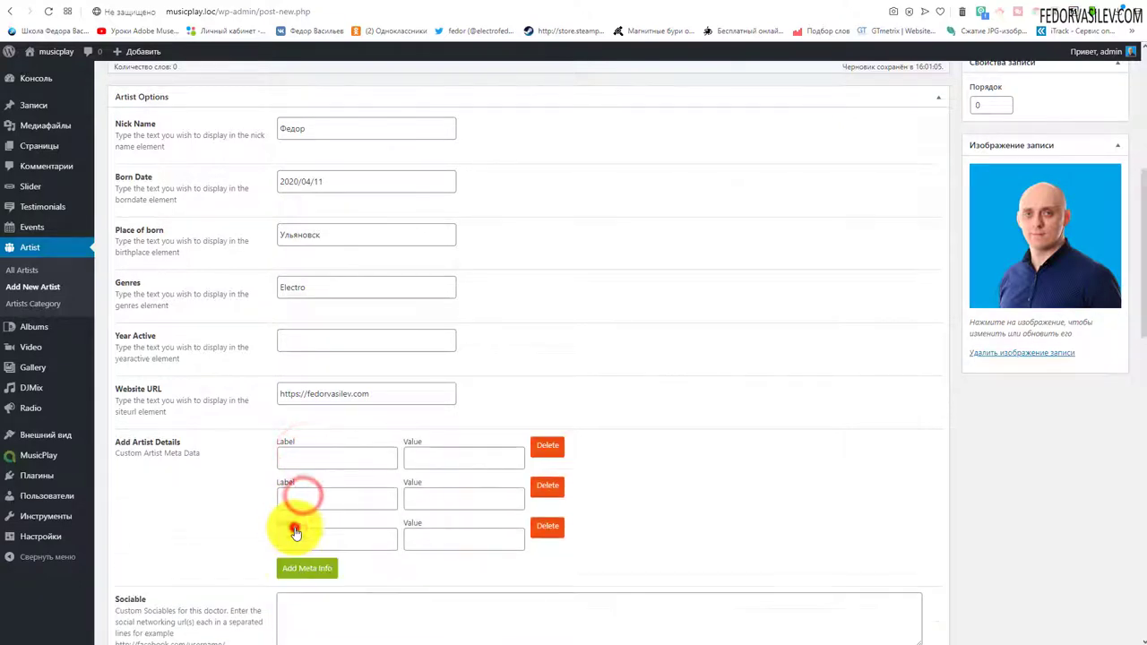
left_click(288, 457)
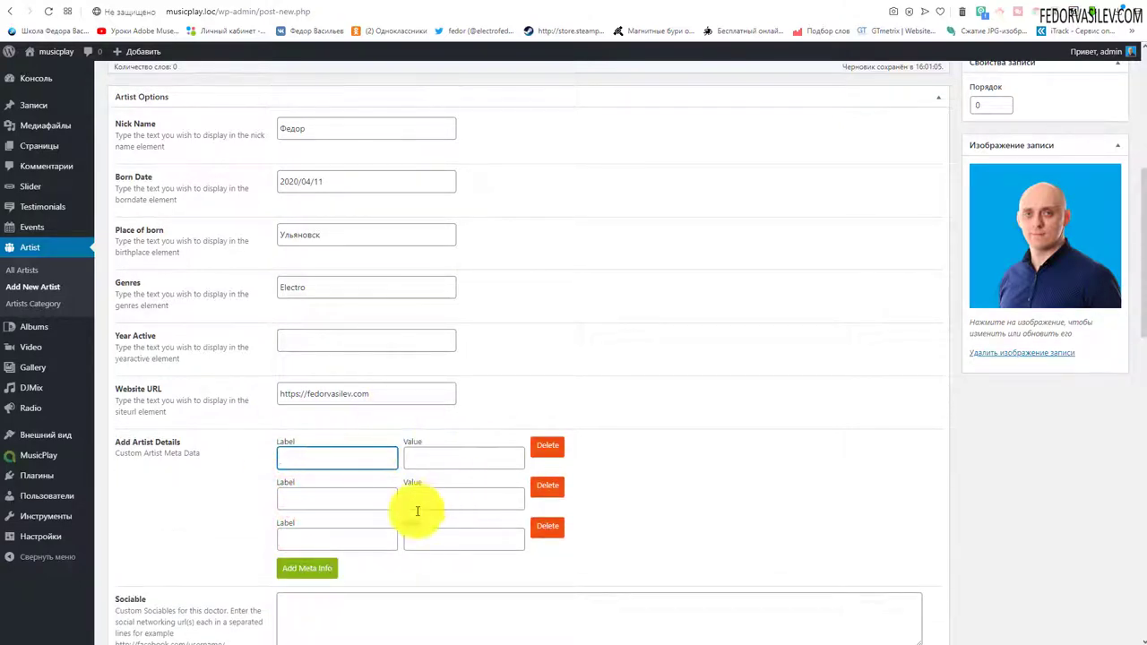
left_click(545, 529)
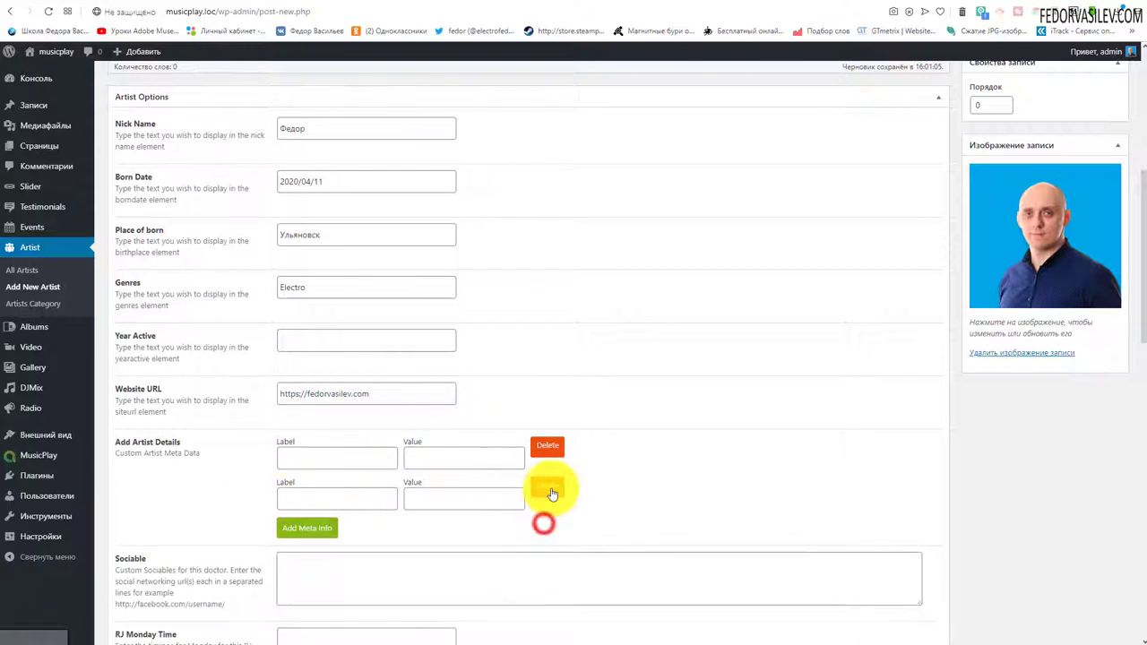
scroll(403, 493, "up", 1)
left_click(369, 455)
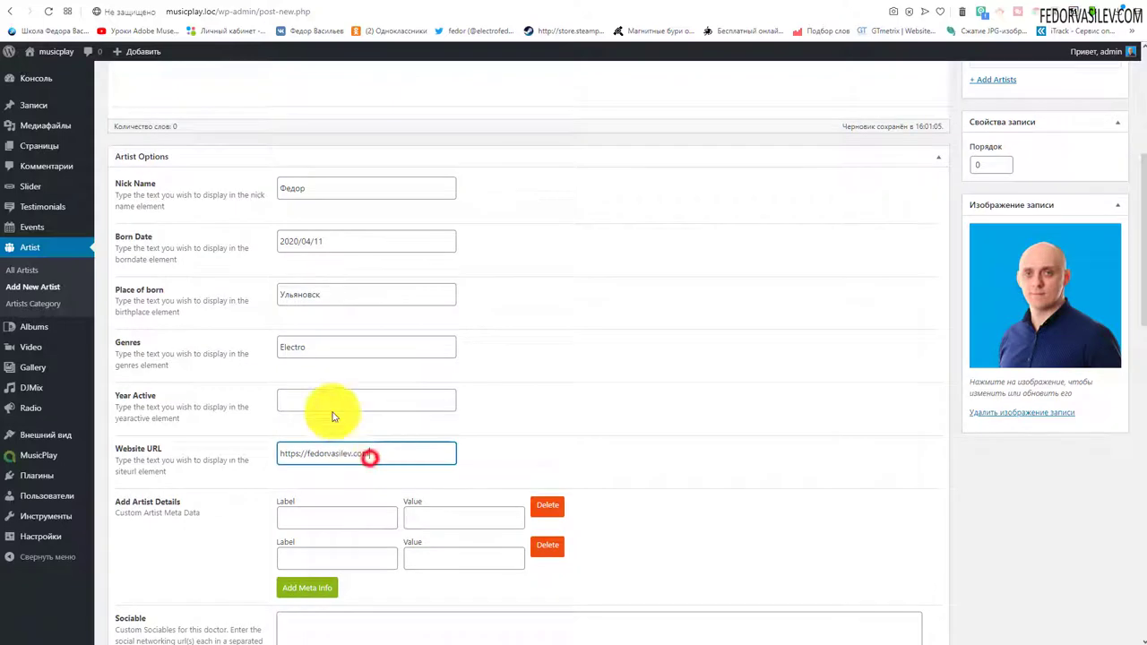
left_click(330, 402)
left_click(328, 348)
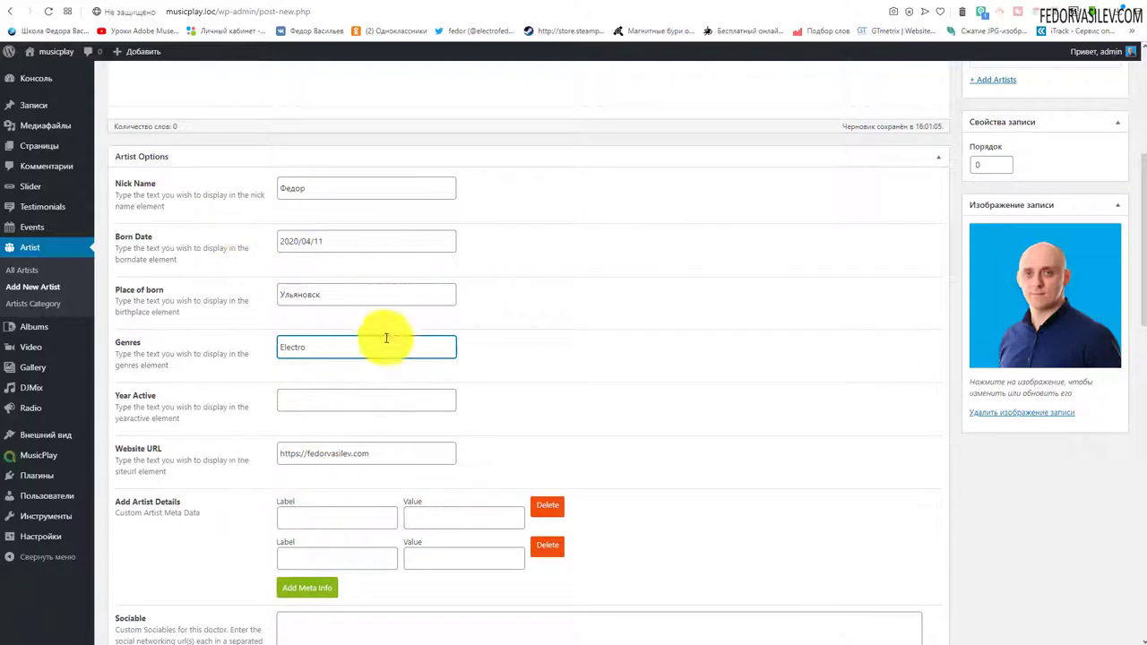
left_click(548, 546)
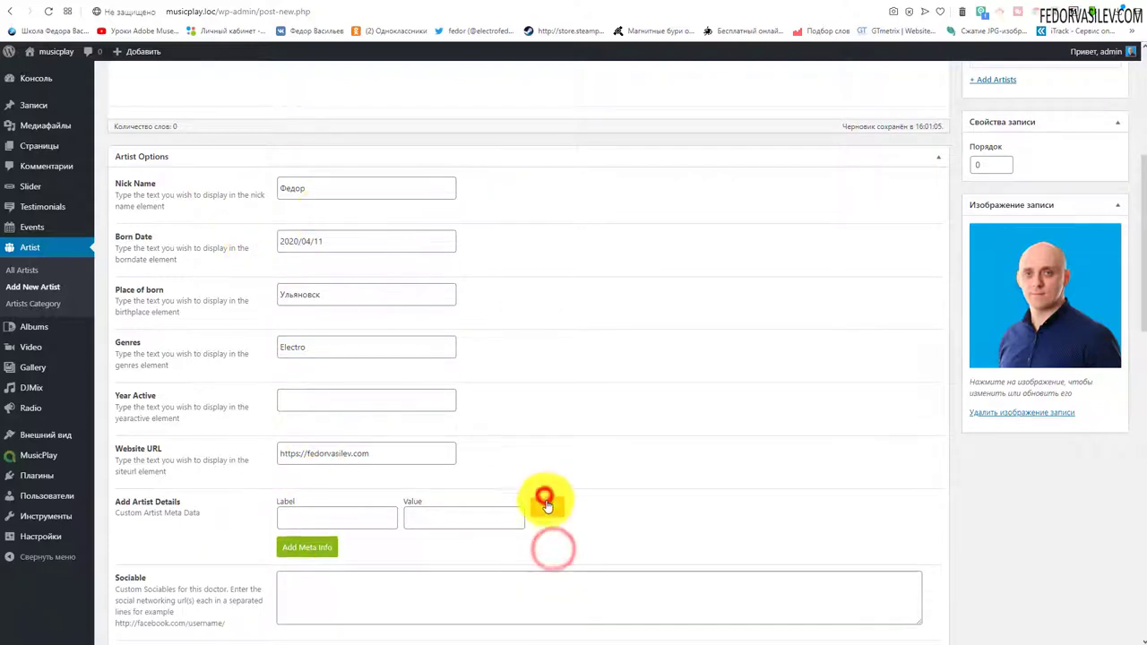
left_click(546, 503)
Enter the artist's VK profile URL and YouTube channel URL on separate lines in the Sociable field
scroll(597, 476, "down", 2)
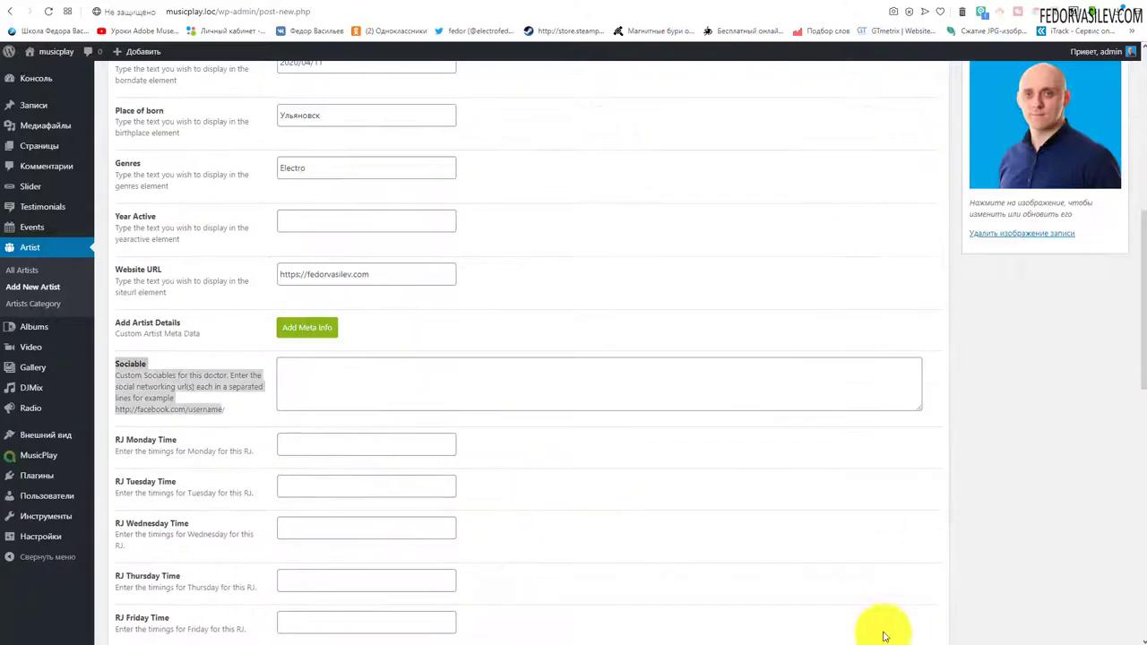
left_click(345, 388)
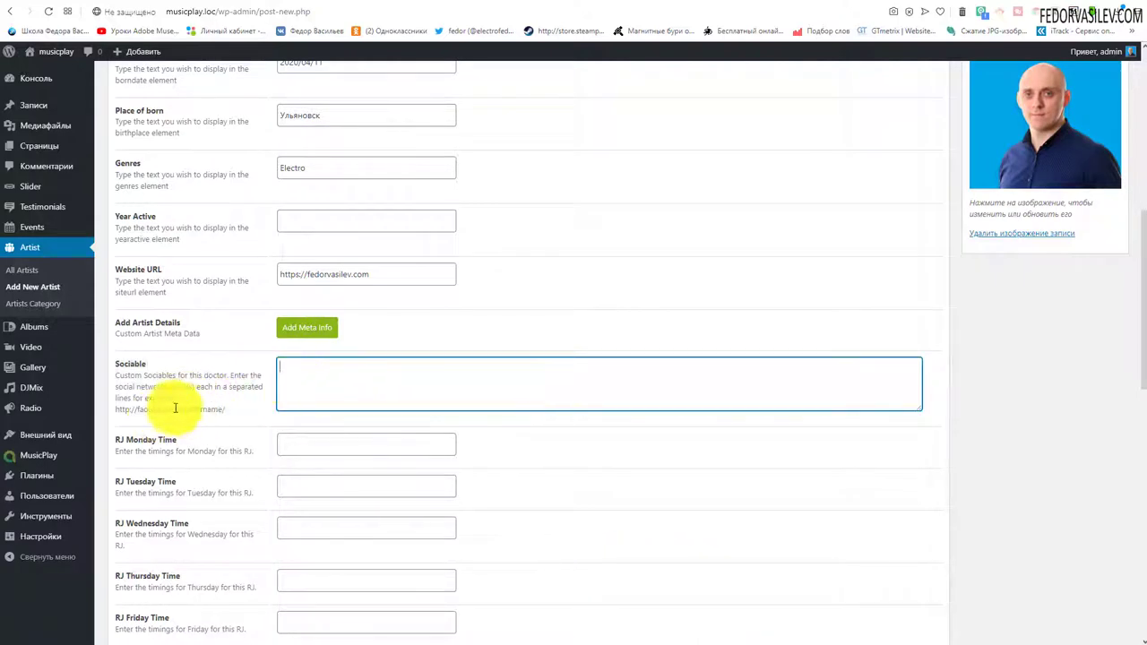
left_click_drag(221, 409, 146, 379)
left_click(314, 396)
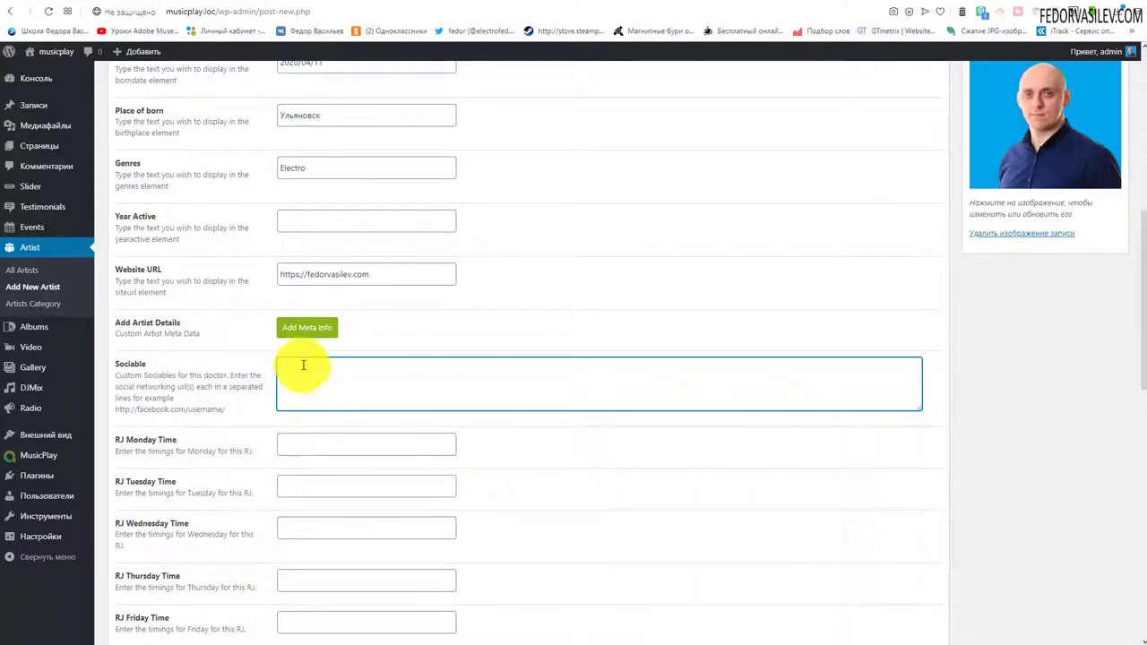
right_click(303, 365)
left_click(319, 445)
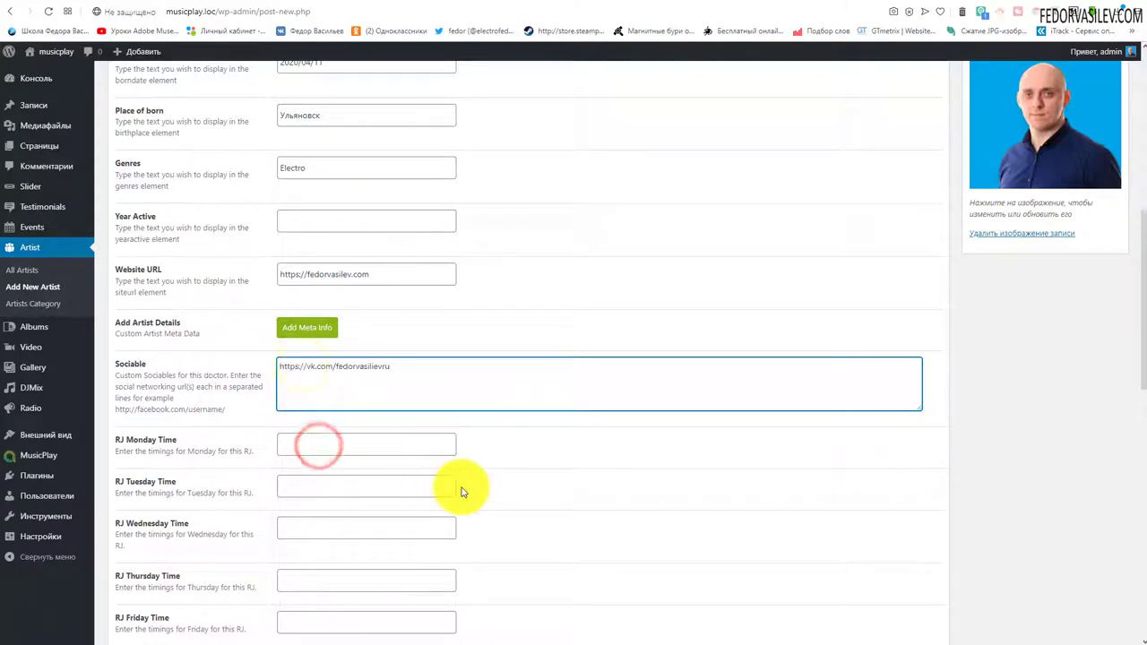
left_click(970, 566)
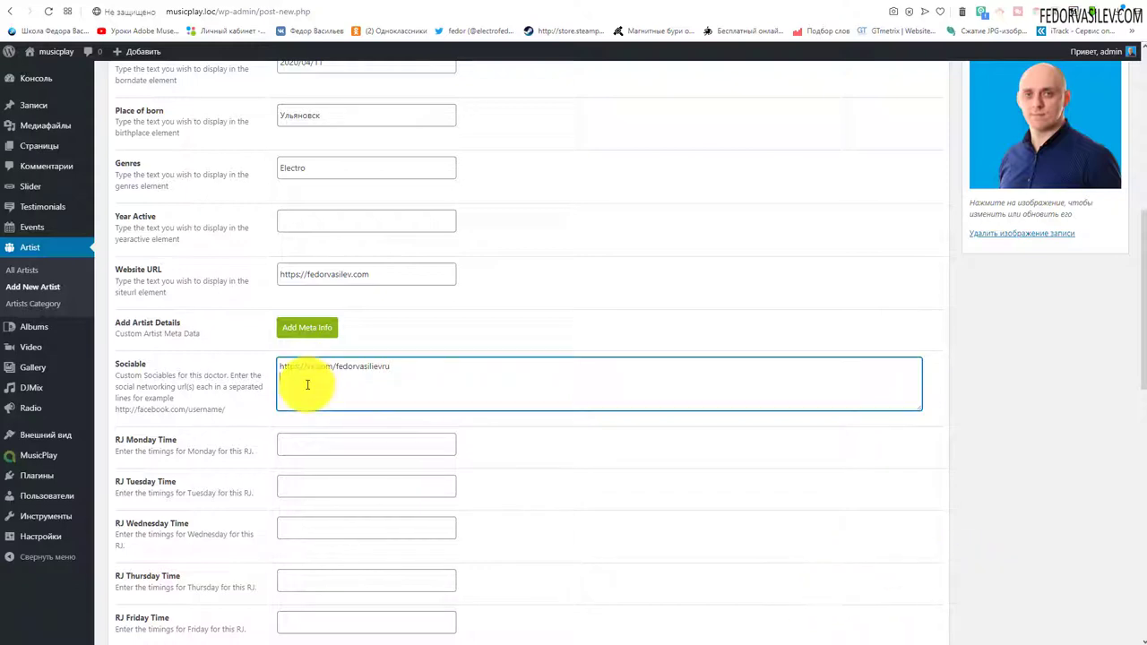
right_click(307, 385)
left_click(333, 469)
Set the artist's RJ Monday Time to 10:00-19:00
scroll(332, 464, "down", 1)
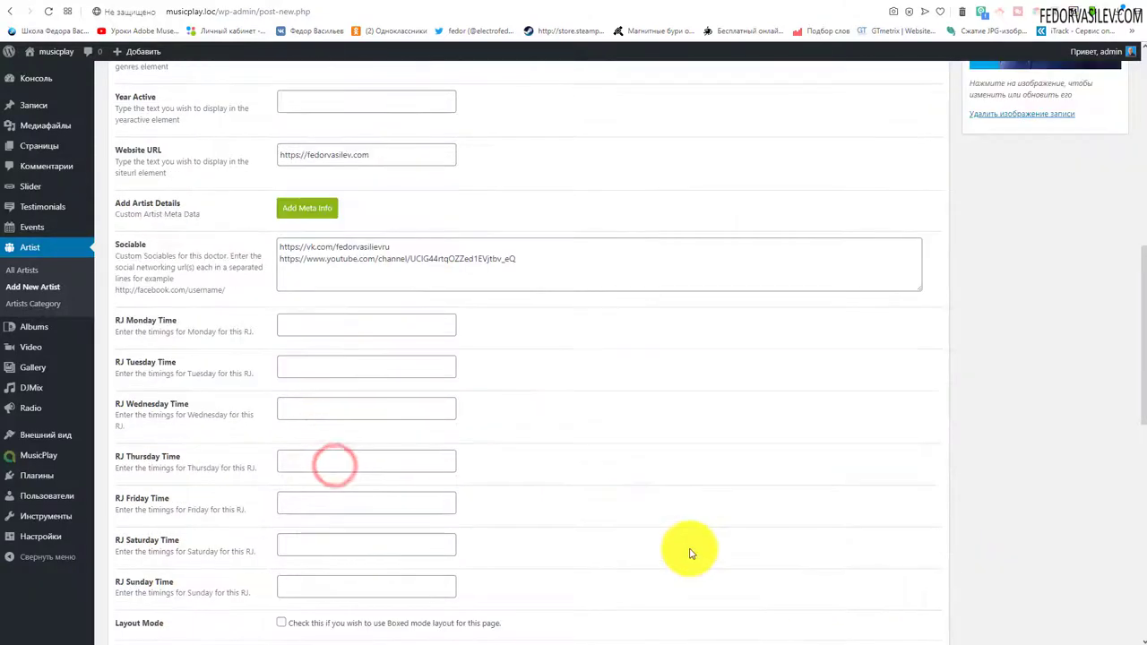
left_click_drag(242, 333, 159, 321)
left_click_drag(253, 599, 166, 582)
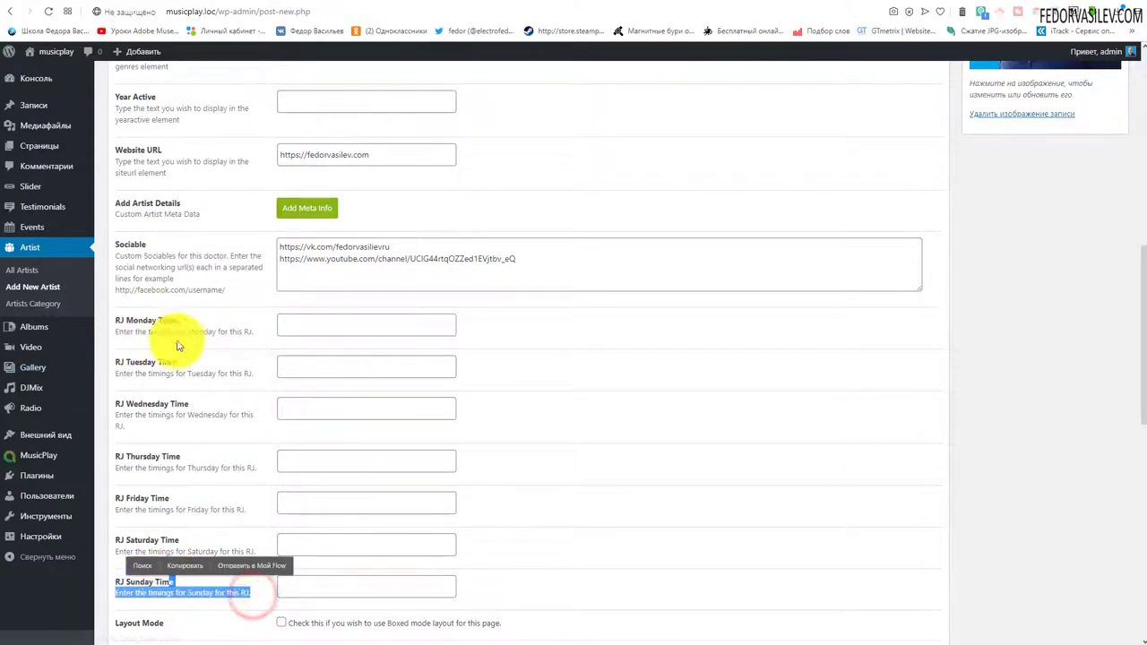
left_click_drag(258, 332, 155, 326)
left_click_drag(249, 373, 128, 361)
left_click(242, 373)
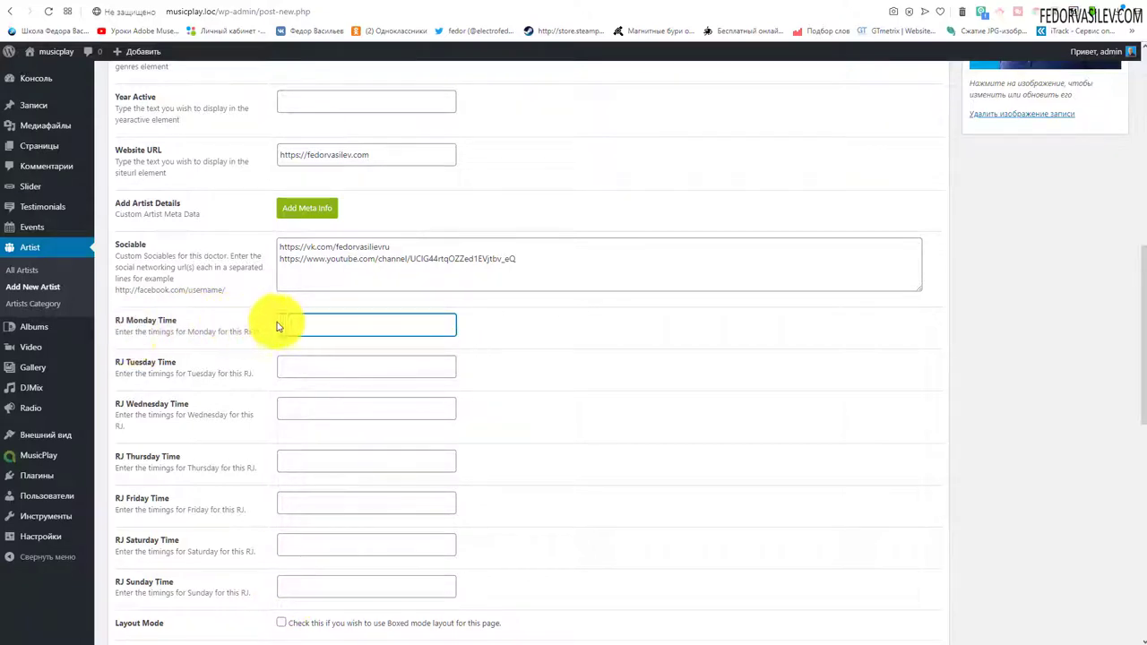
type("9:00-19:00")
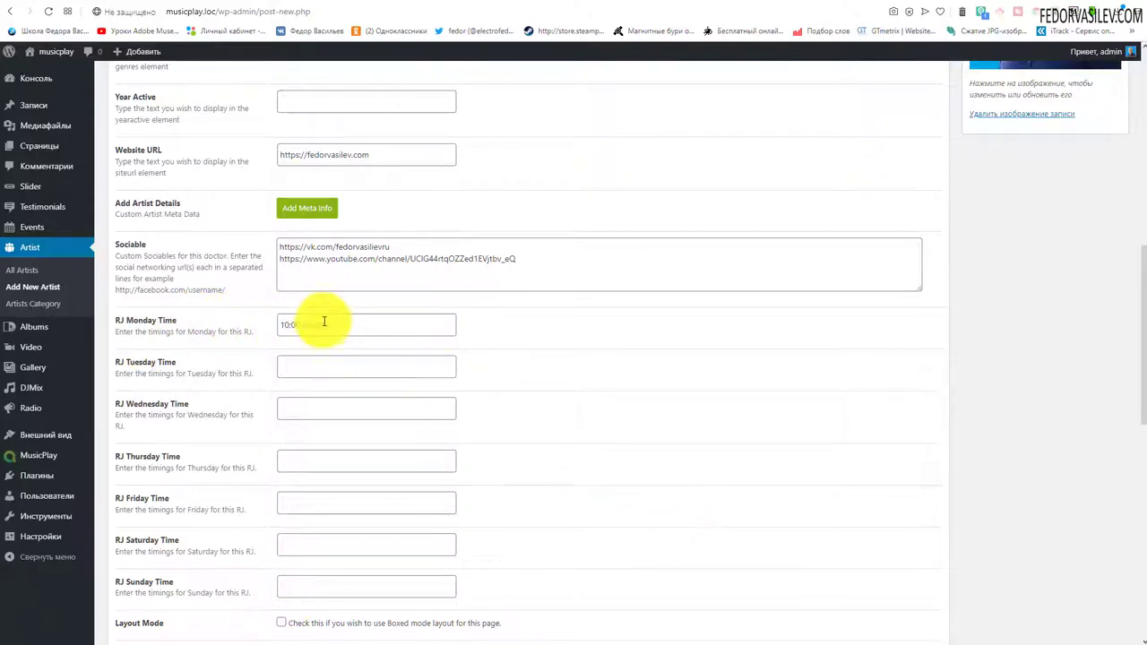
left_click_drag(340, 325, 274, 324)
left_click(477, 333)
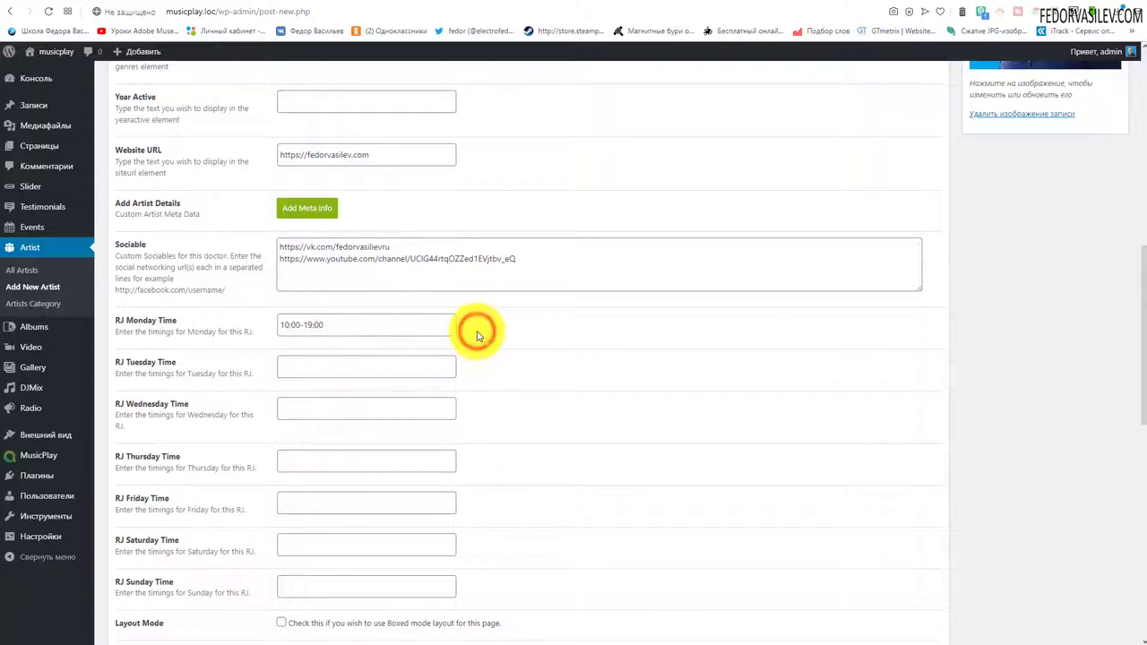
left_click_drag(341, 322, 271, 323)
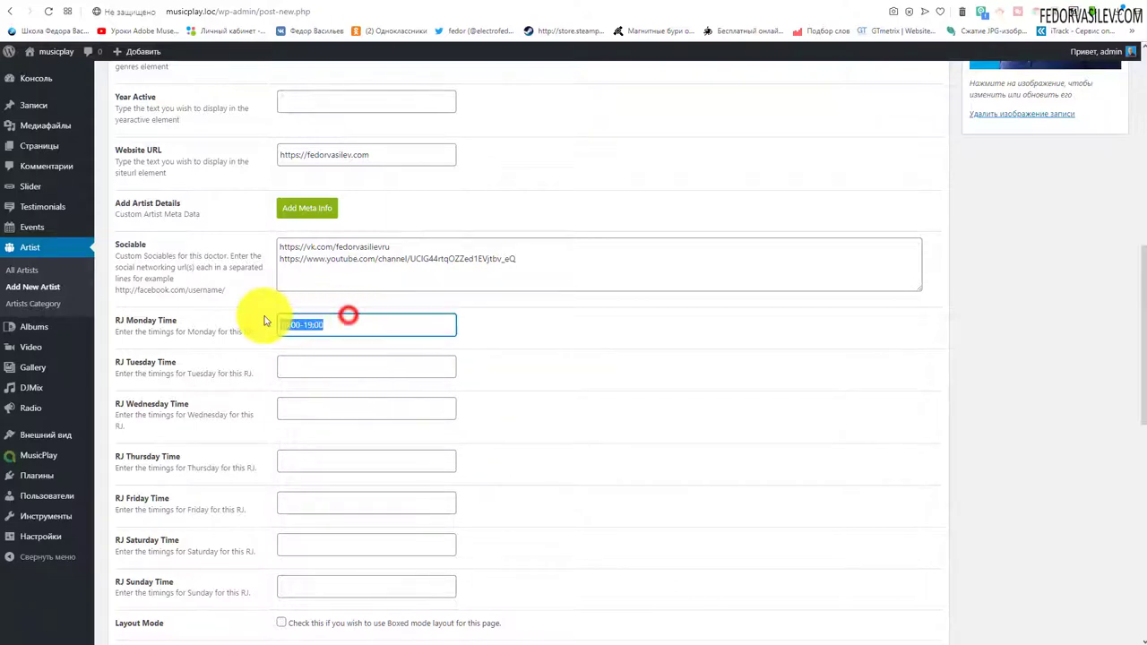
Review the remaining artist options, from the other weekday timings through layout, subheader, background and sidebar settings to the search bar options
scroll(494, 327, "down", 3)
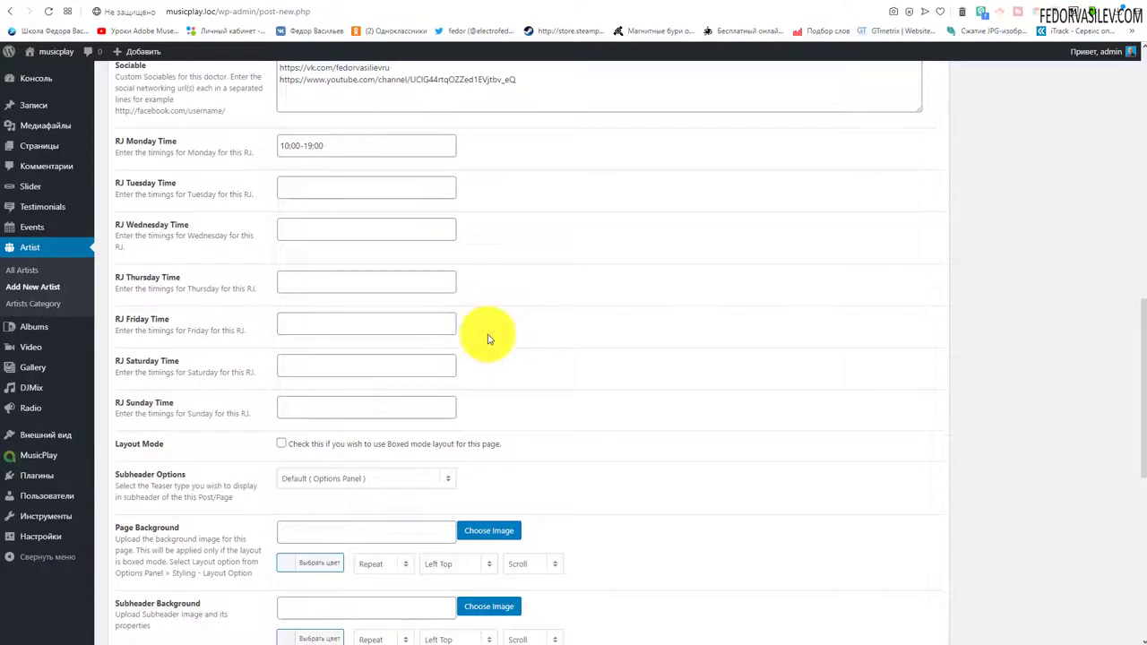
left_click_drag(241, 352, 114, 351)
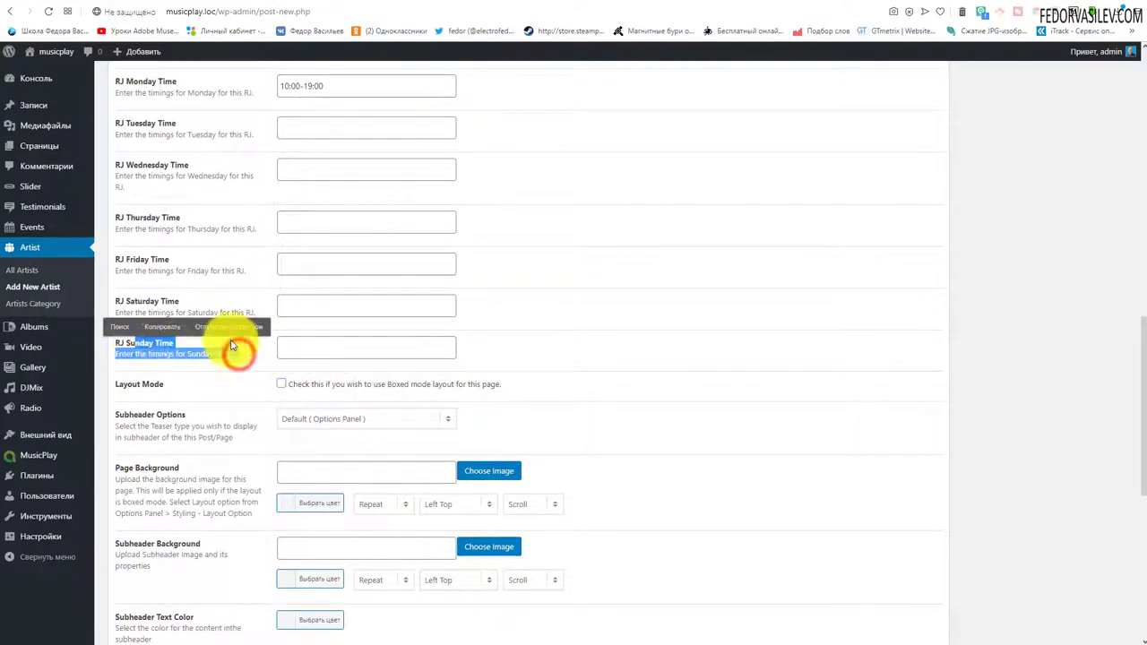
left_click(402, 349)
left_click_drag(215, 374, 525, 351)
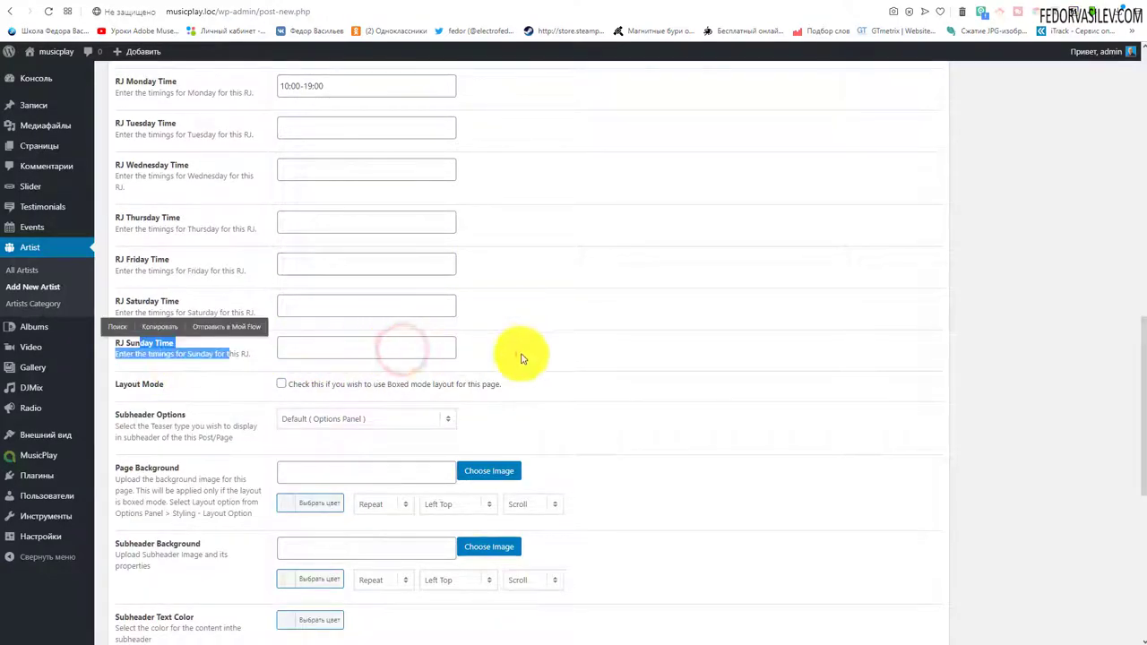
left_click(529, 348)
scroll(276, 340, "down", 1)
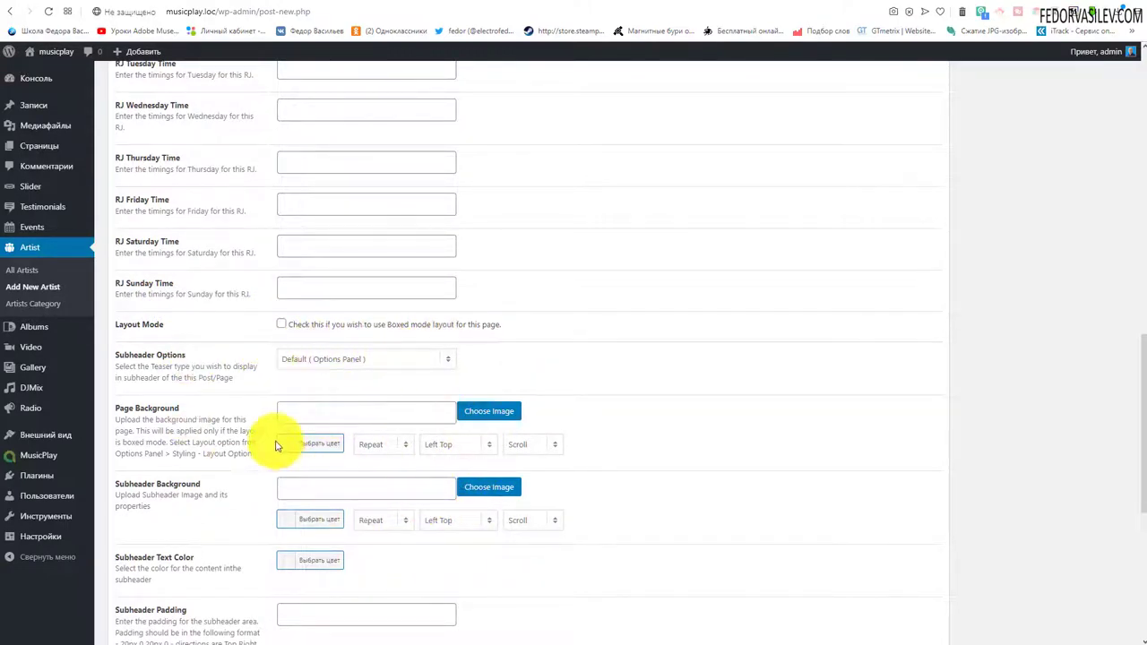
scroll(338, 328, "down", 2)
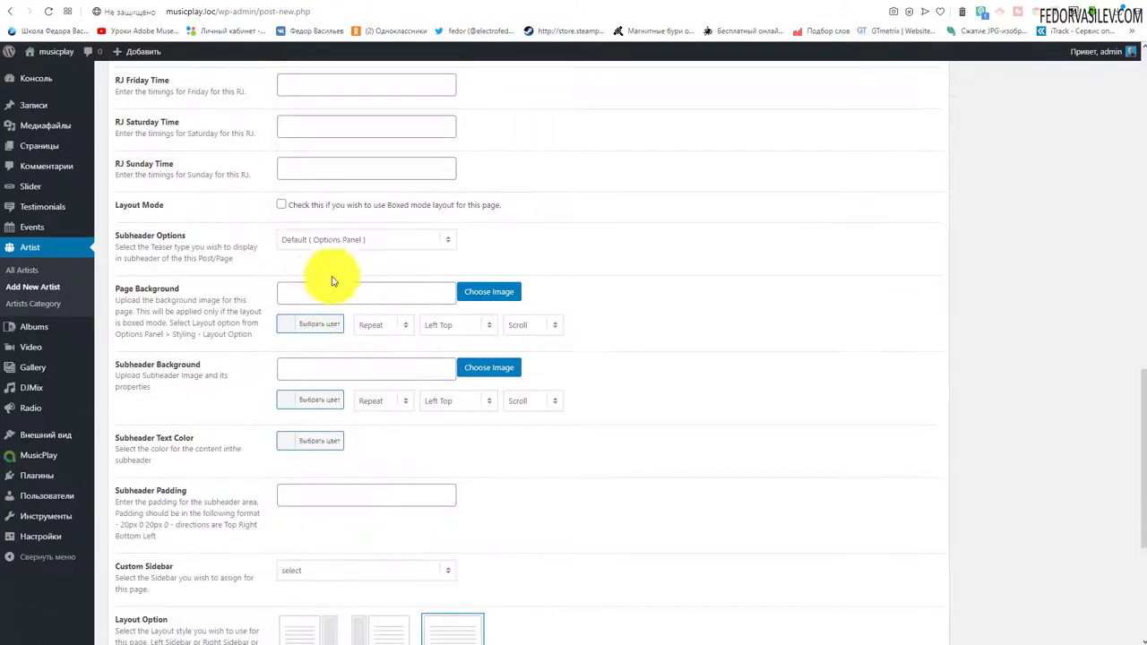
scroll(351, 408, "down", 5)
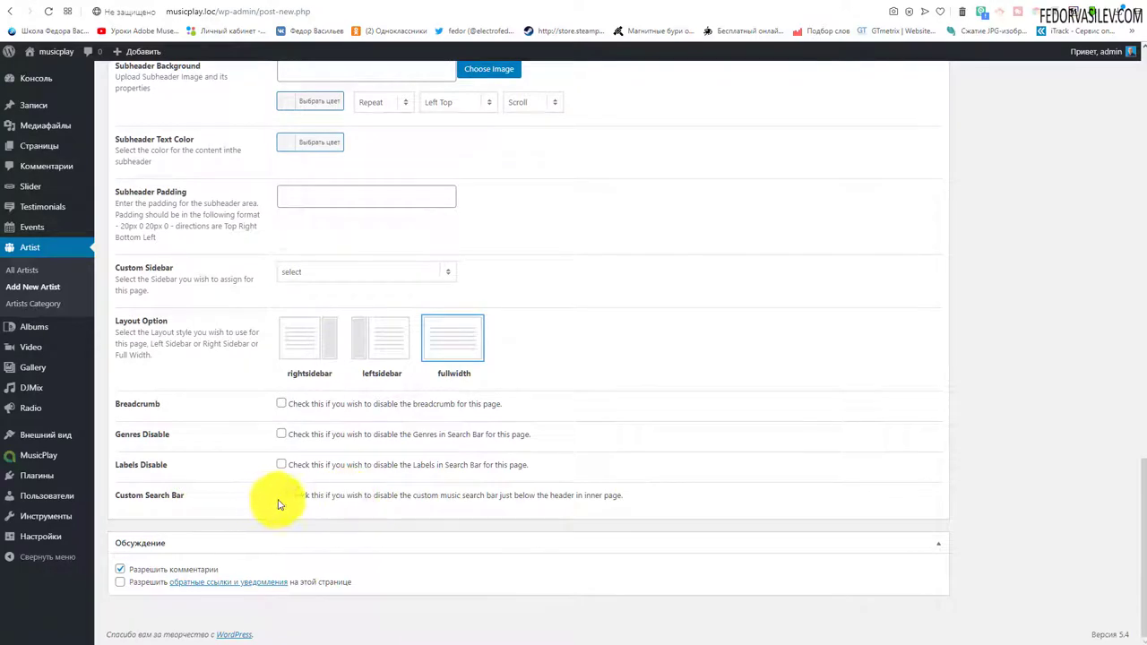
scroll(448, 530, "up", 4)
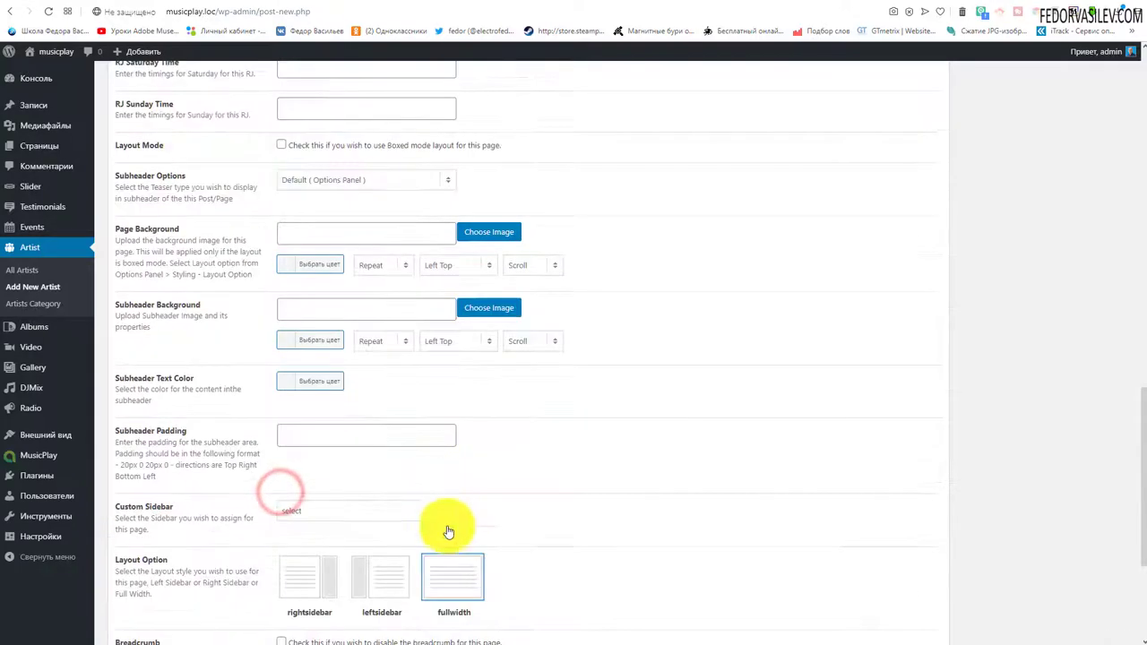
scroll(391, 484, "up", 2)
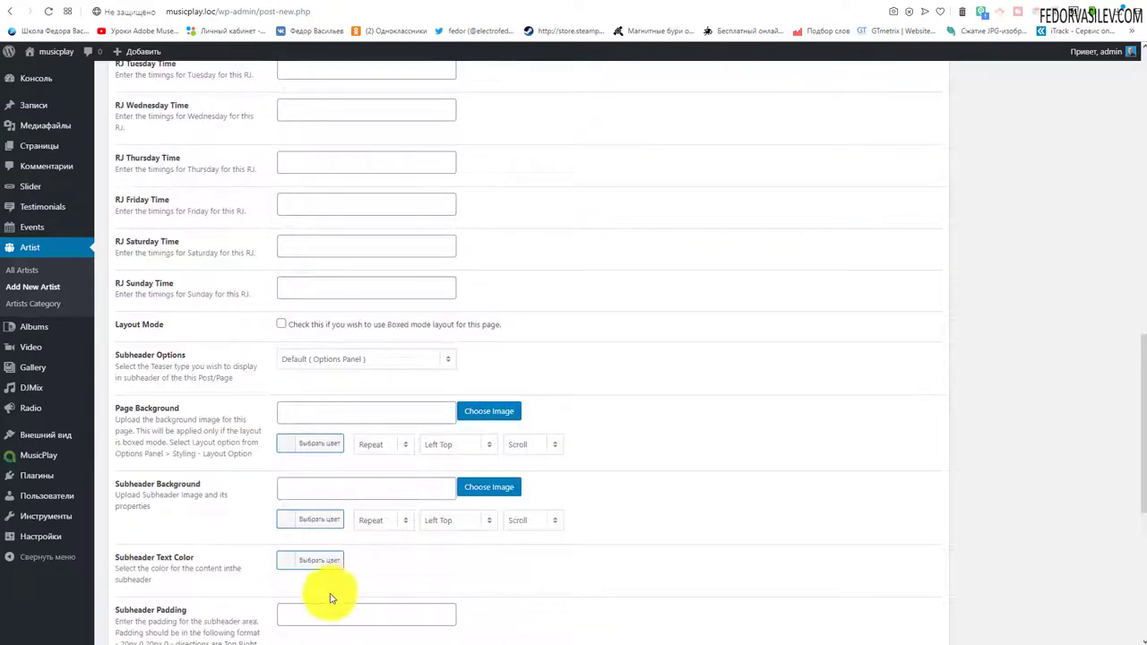
scroll(511, 507, "up", 4)
scroll(520, 519, "up", 7)
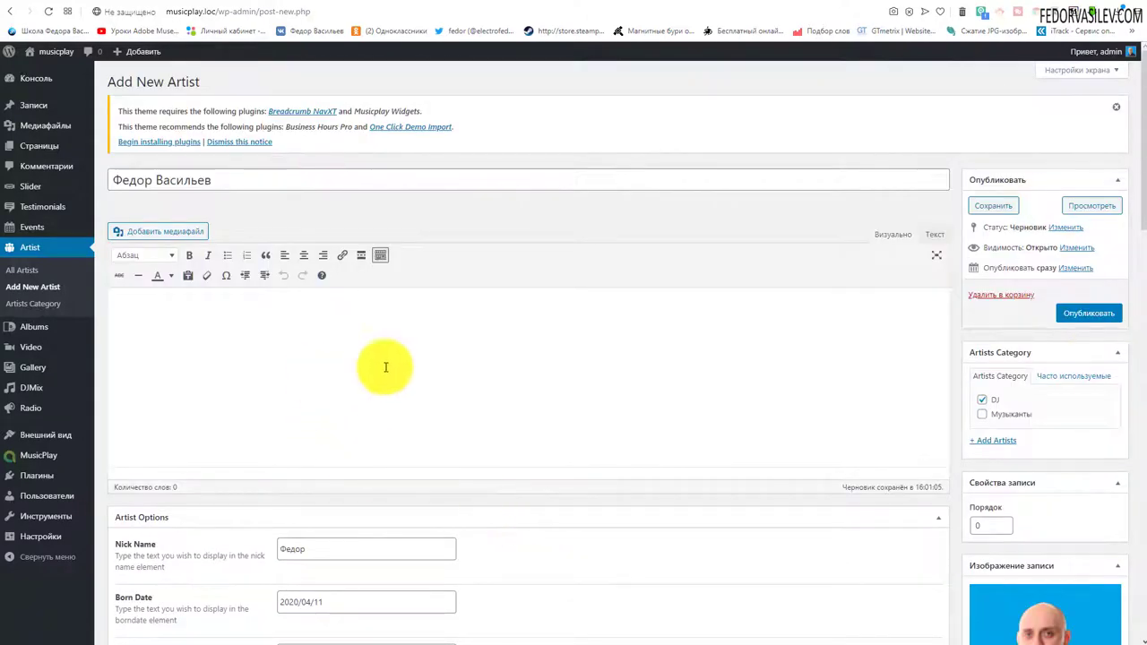
Publish the artist profile and display the list of all artists
left_click(1087, 313)
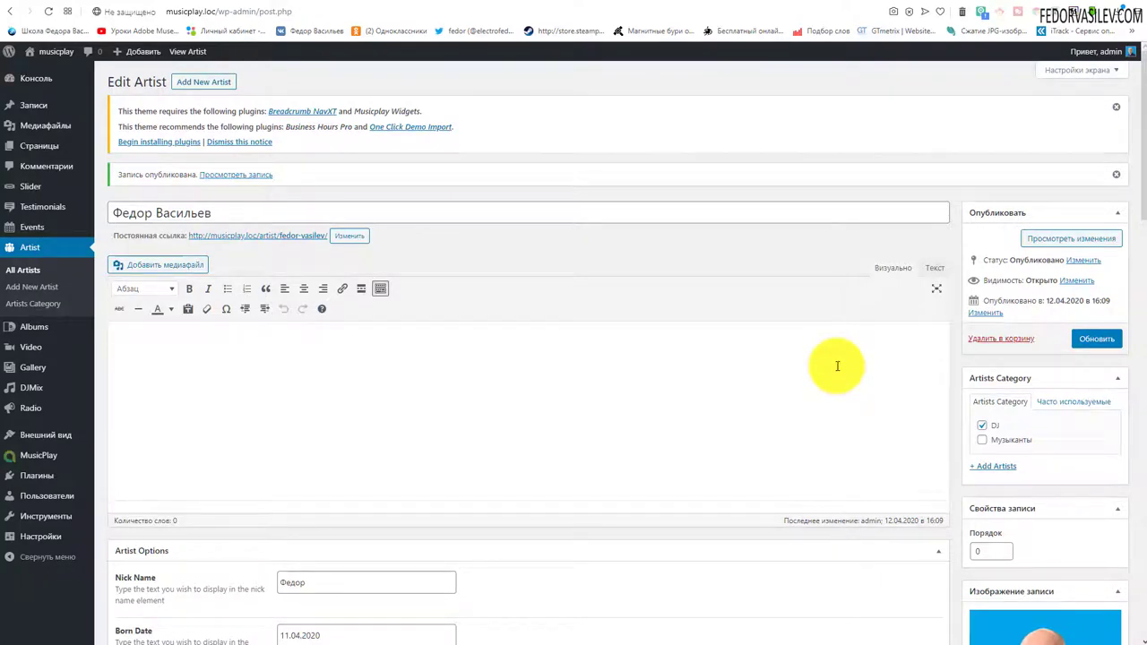
scroll(837, 365, "down", 3)
scroll(827, 366, "up", 3)
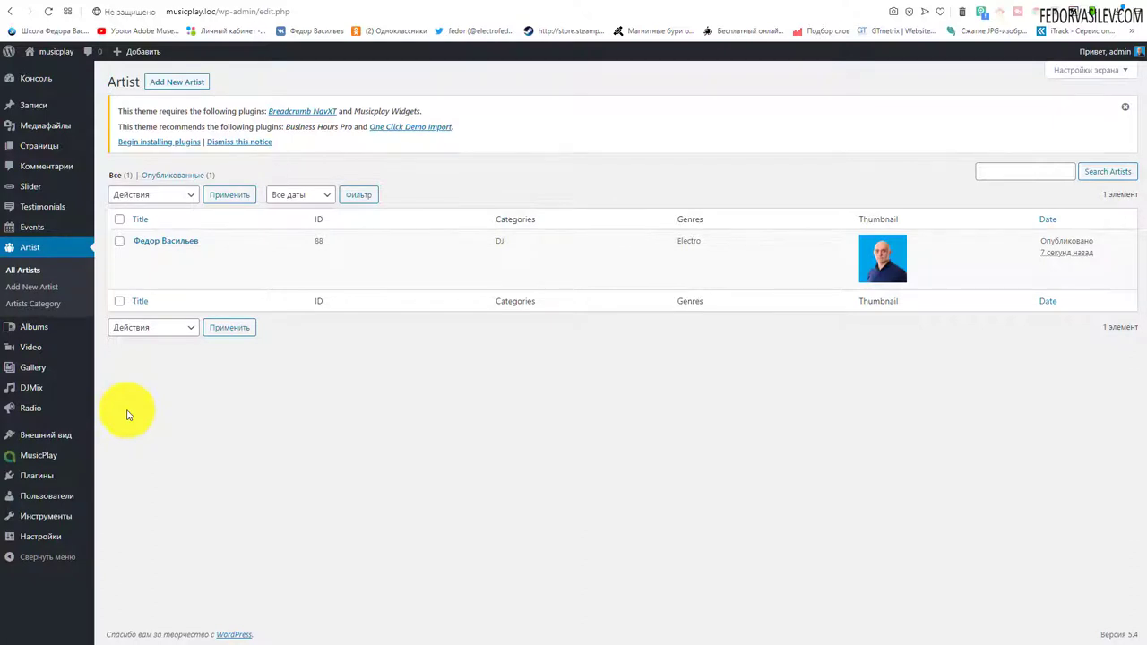
Open the album "трекер" for editing from the list of all albums
mouse_move(49, 330)
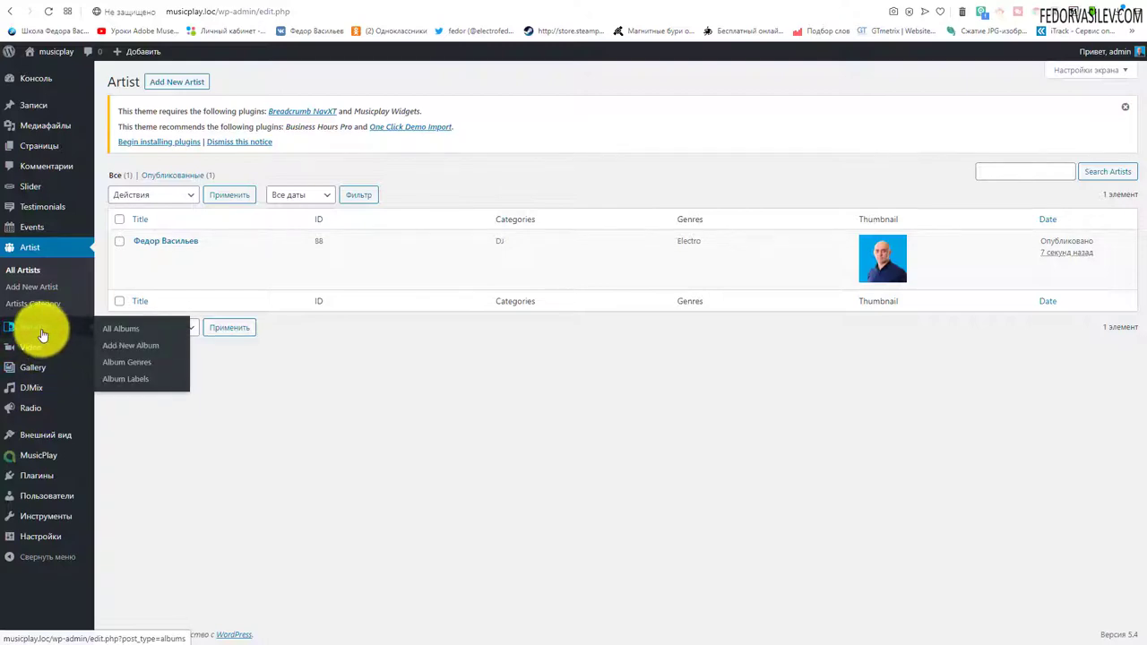
left_click(41, 334)
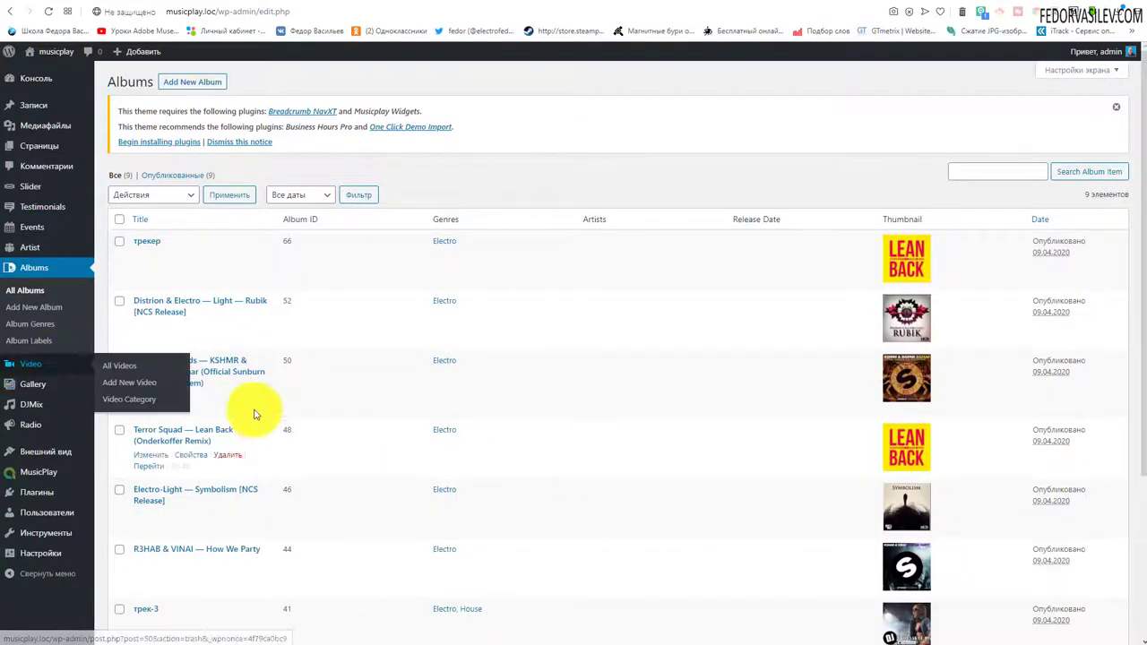
scroll(868, 355, "down", 2)
scroll(867, 356, "up", 2)
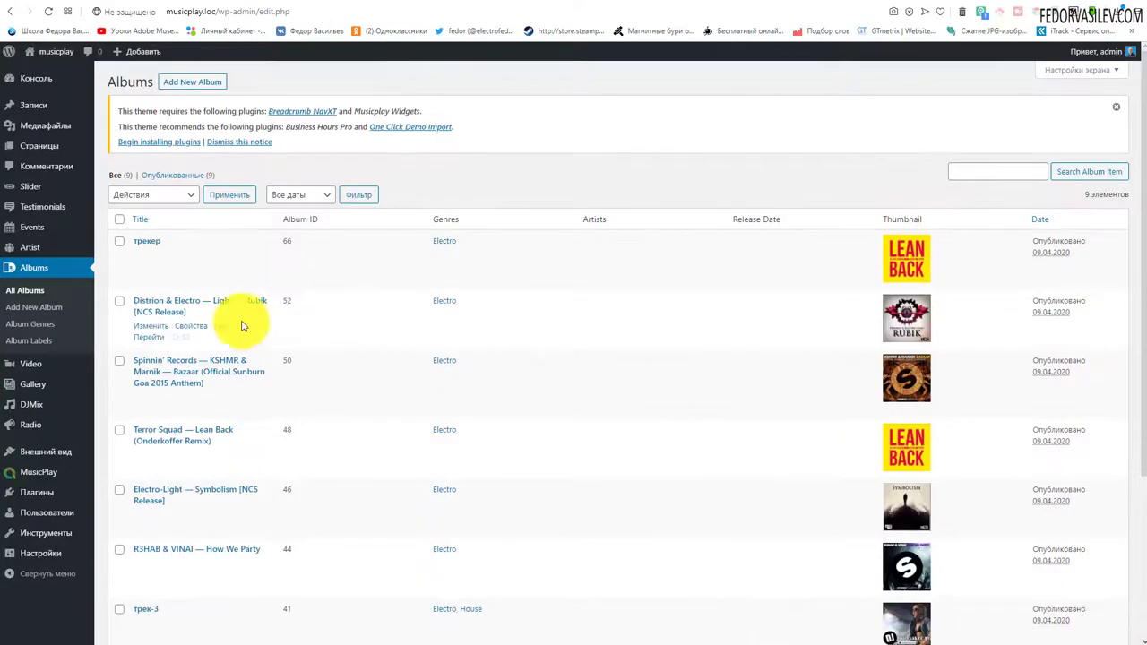
left_click(149, 242)
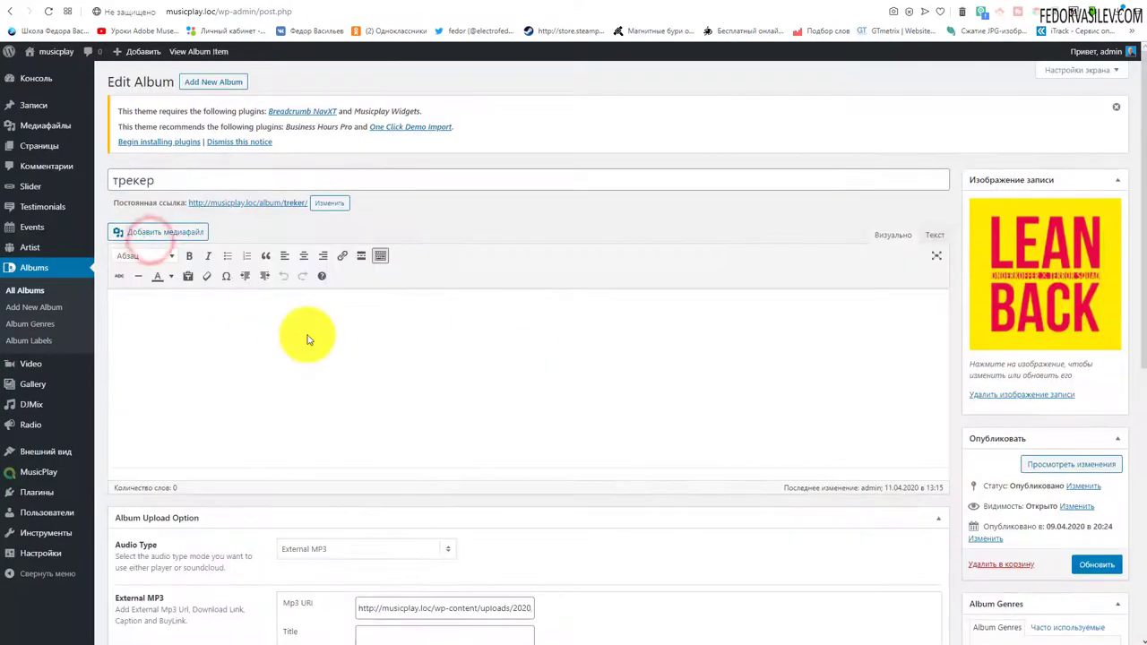
Expand the album's Album Options section to reach the artist assignment list
scroll(307, 340, "down", 2)
scroll(307, 337, "down", 3)
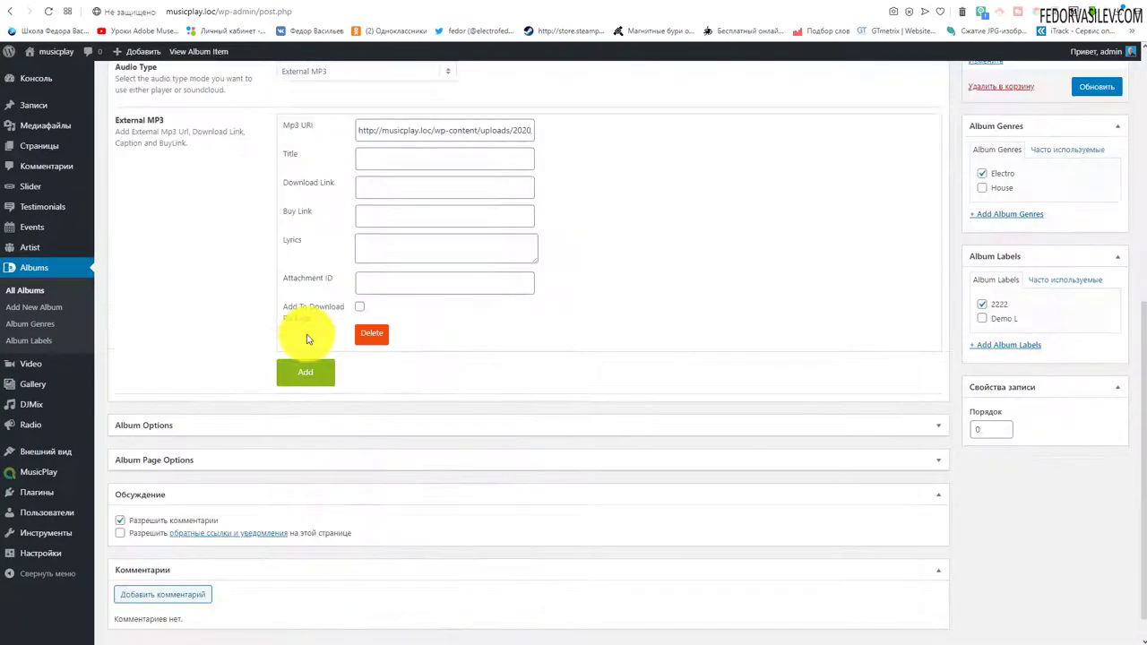
left_click(153, 429)
scroll(597, 435, "down", 2)
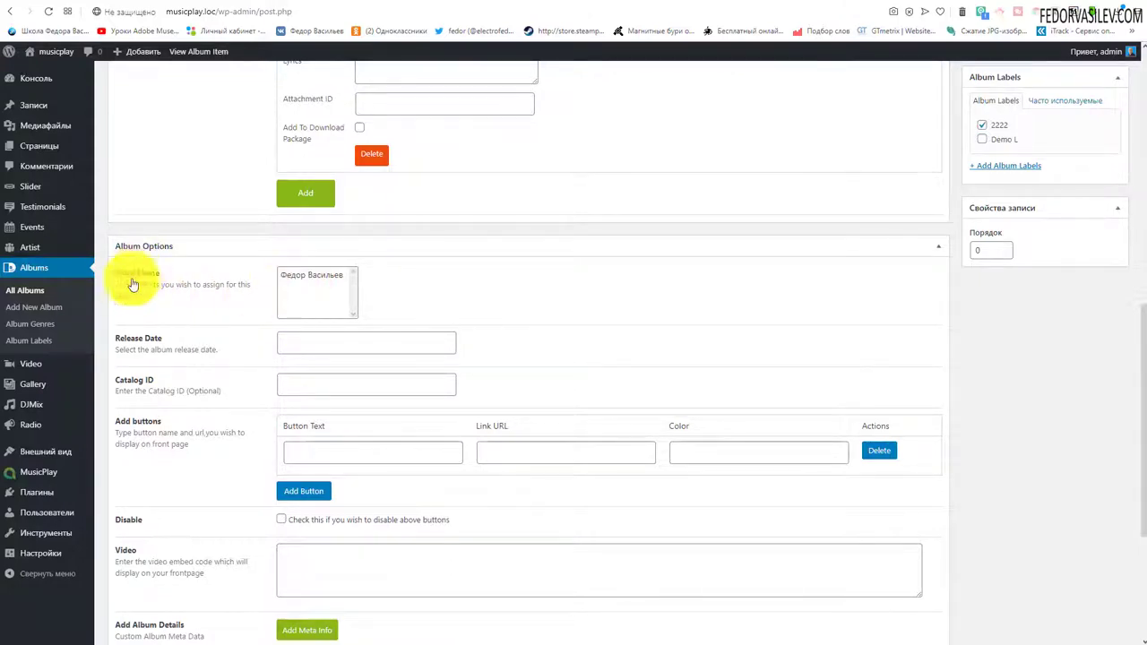
Assign the DJ artist to the album "трекер" and update the album
left_click(293, 274)
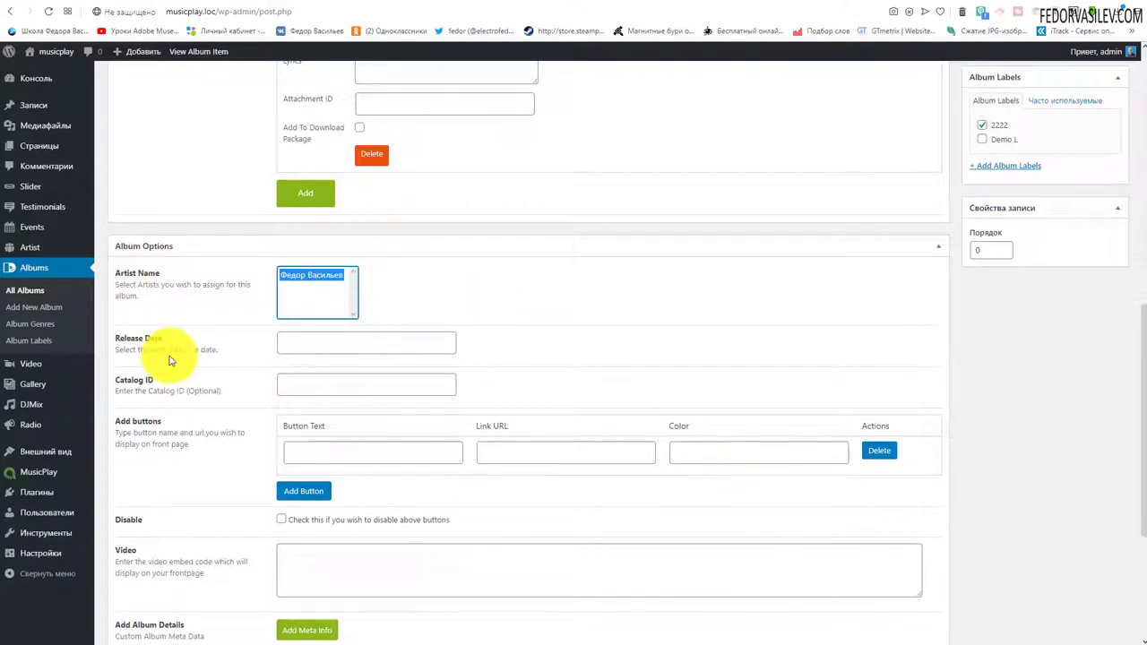
scroll(771, 455, "up", 5)
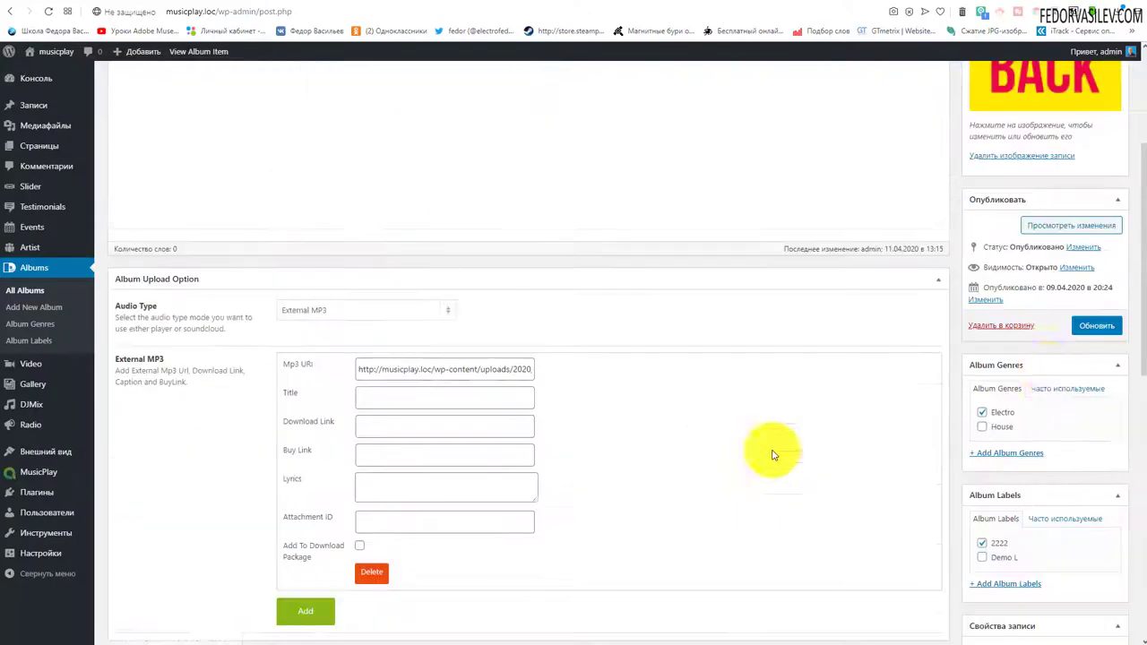
left_click(1098, 326)
scroll(615, 418, "up", 3)
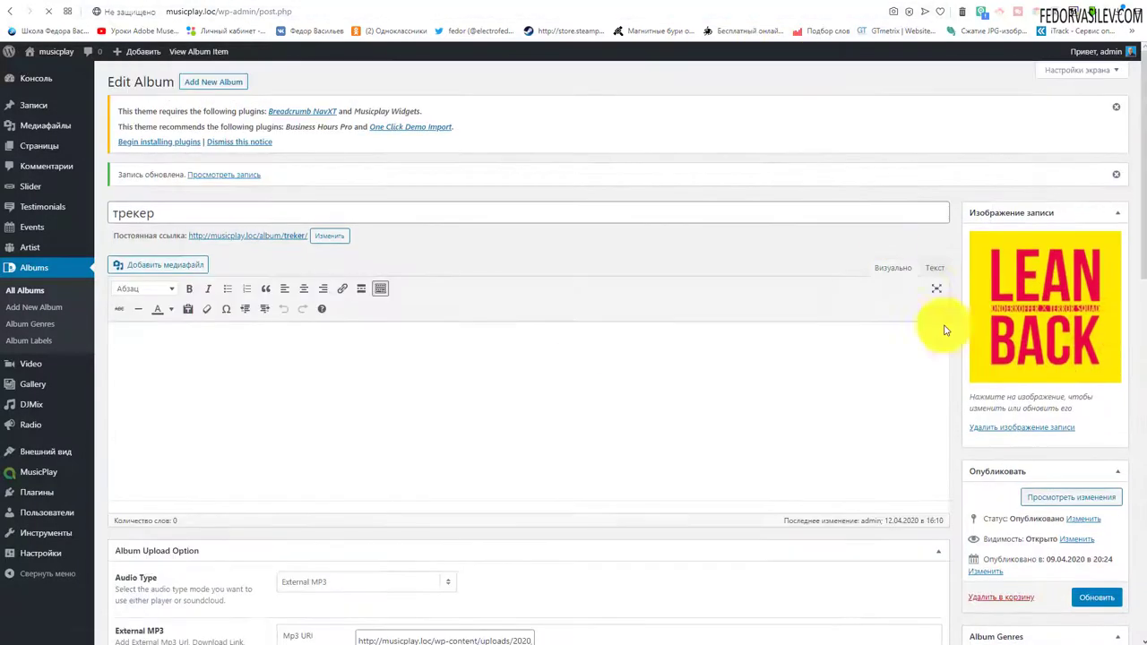
Open the album "трекер" from the Electro music page of the public site and check its artist link
left_click(905, 3)
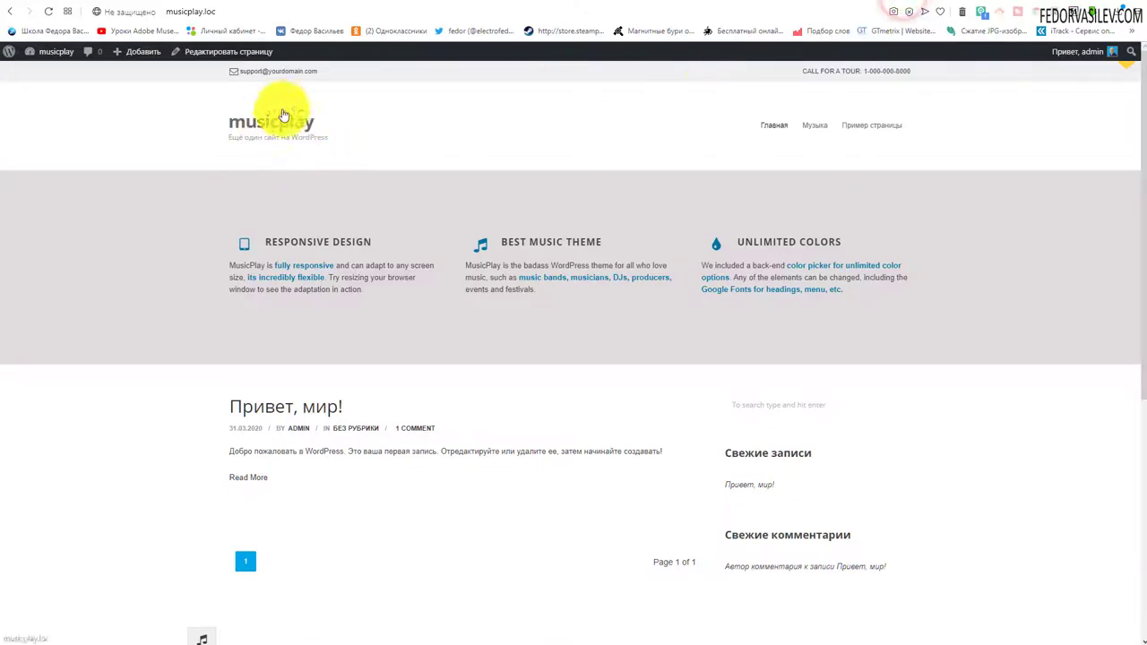
left_click(810, 147)
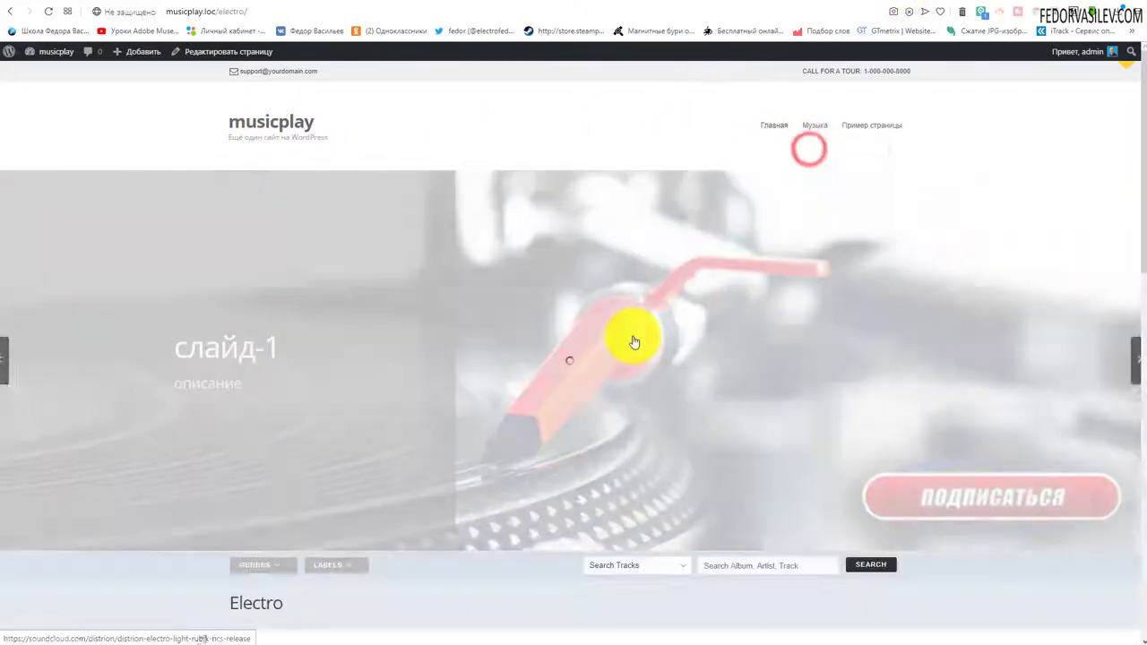
scroll(731, 264, "down", 4)
scroll(302, 257, "down", 2)
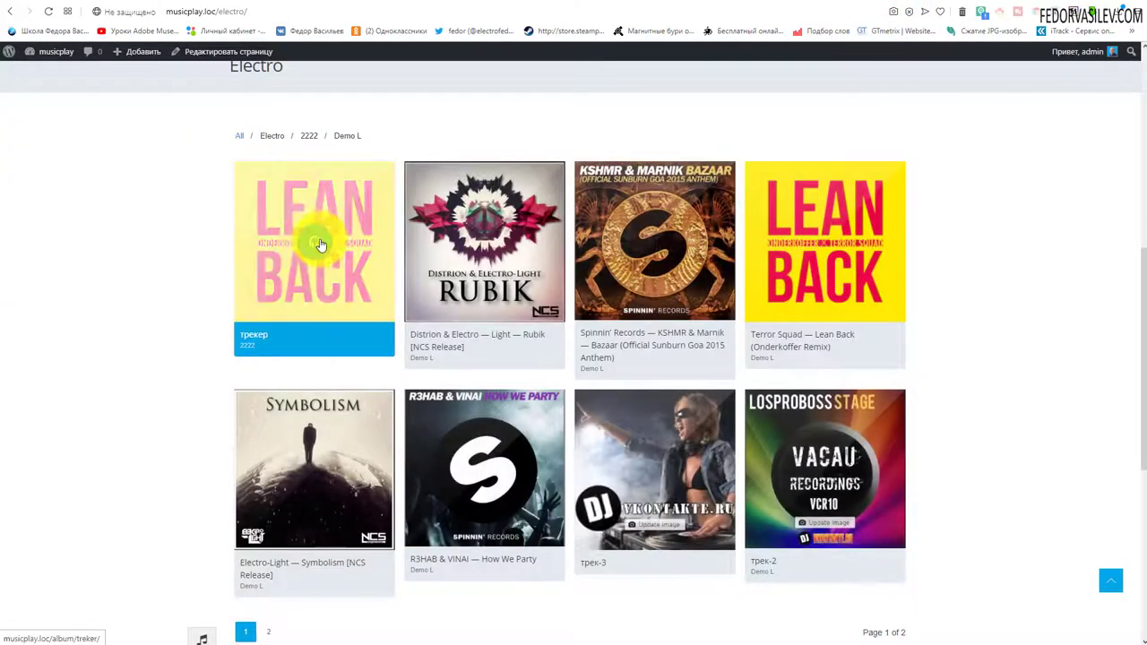
left_click(318, 240)
scroll(90, 280, "up", 8)
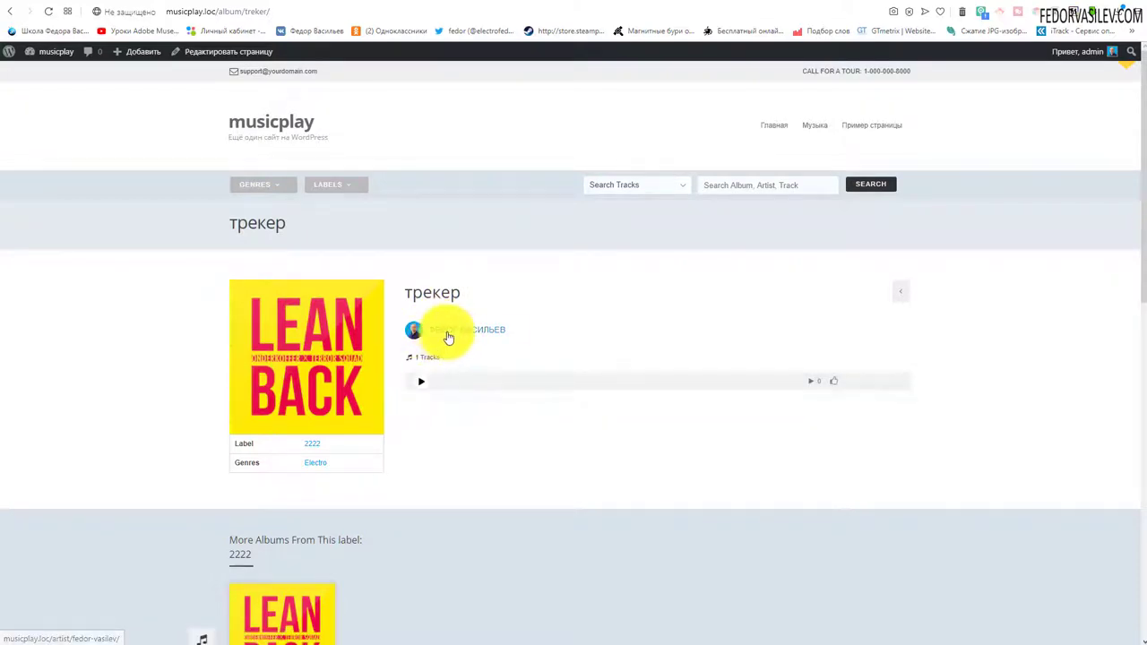
scroll(397, 436, "down", 3)
scroll(433, 351, "up", 3)
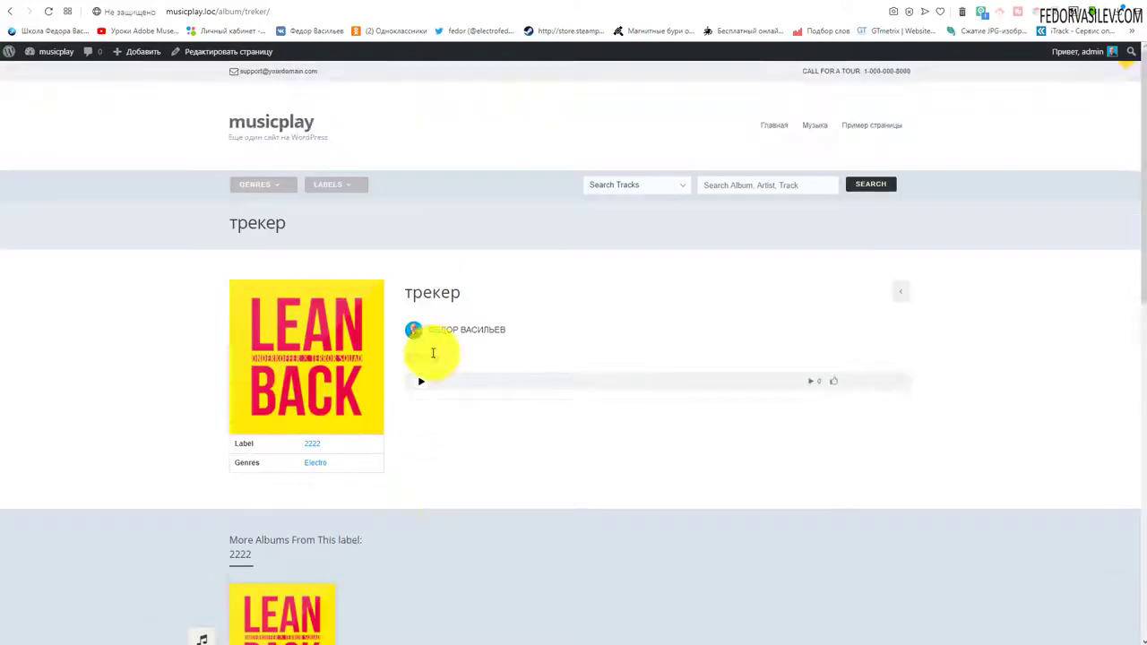
Open the artist's public page from the album and view the artist photo enlarged, closing it again
left_click(440, 335)
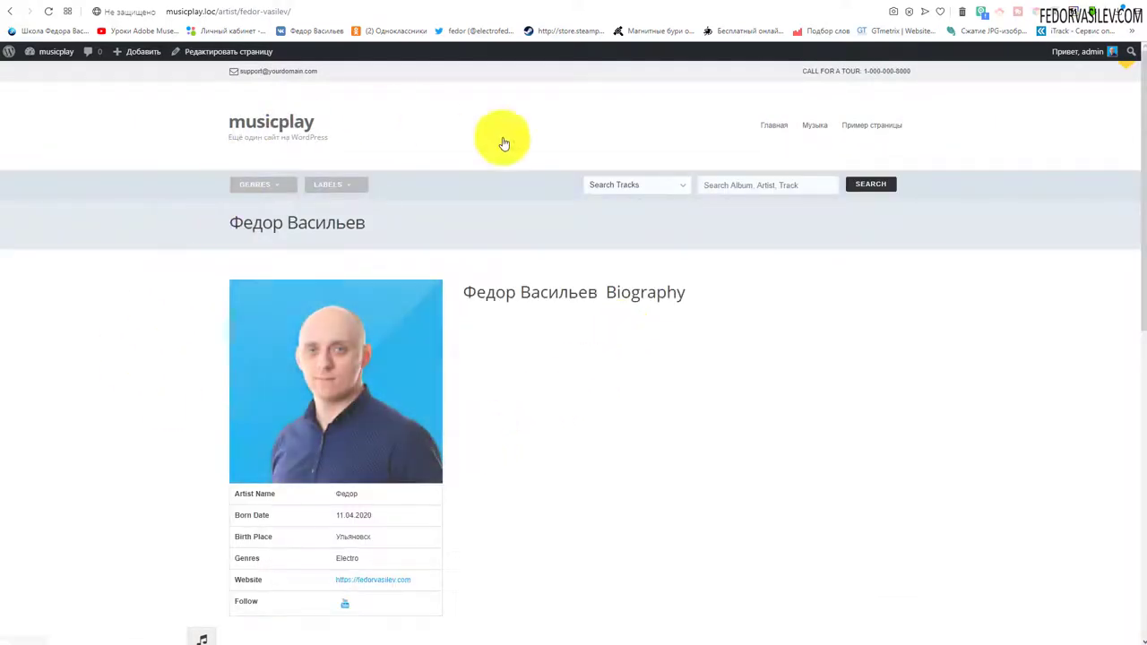
scroll(760, 367, "down", 3)
scroll(760, 368, "up", 1)
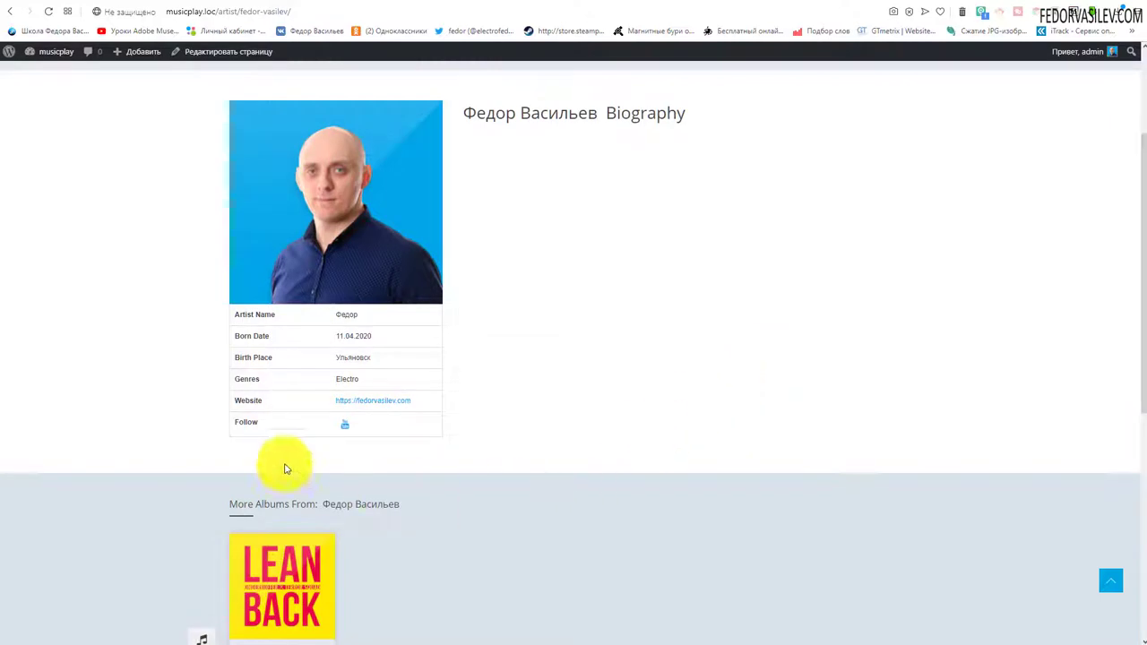
scroll(225, 313, "up", 1)
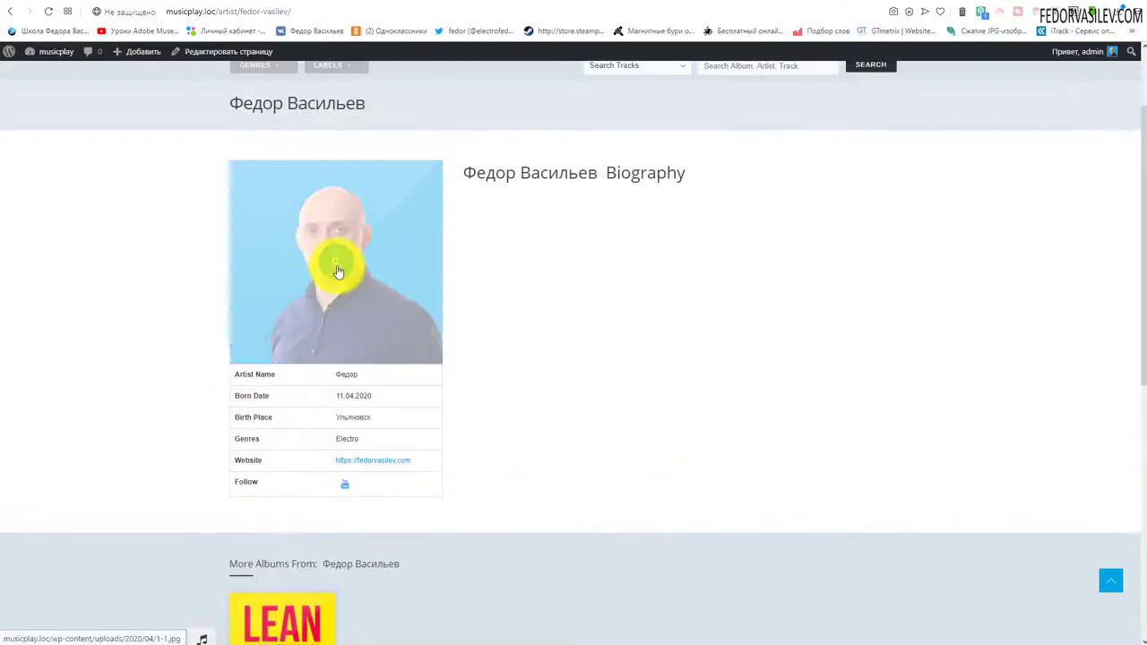
left_click(336, 268)
left_click(634, 430)
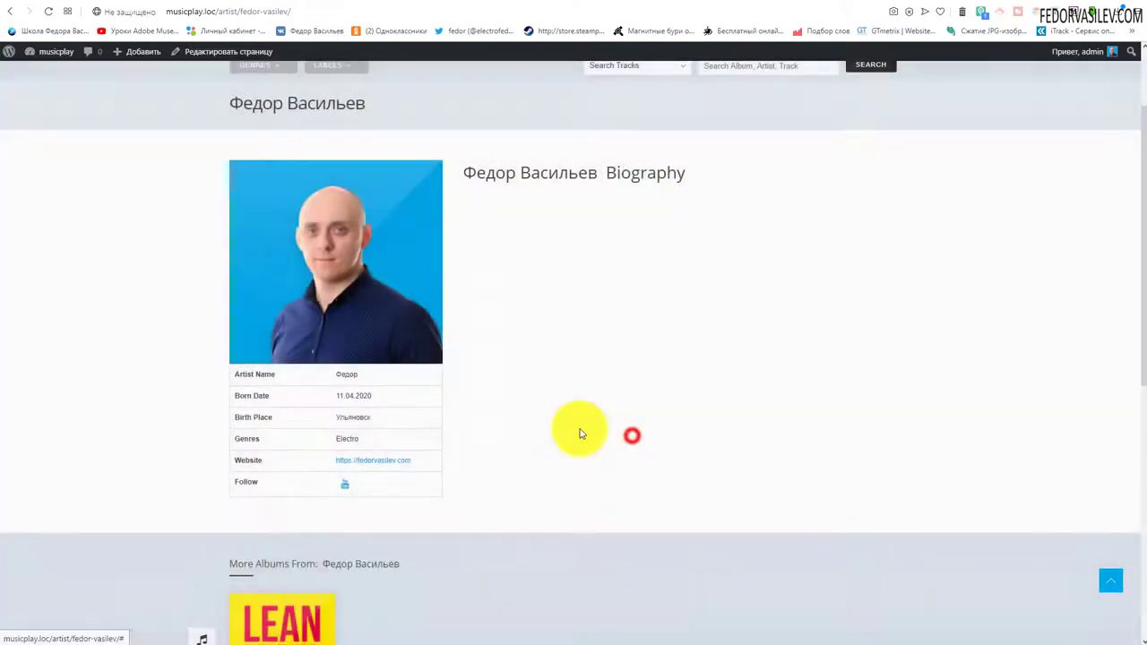
Review the artist's details on the public page: name, birth date, birthplace and genres
left_click_drag(274, 374, 245, 375)
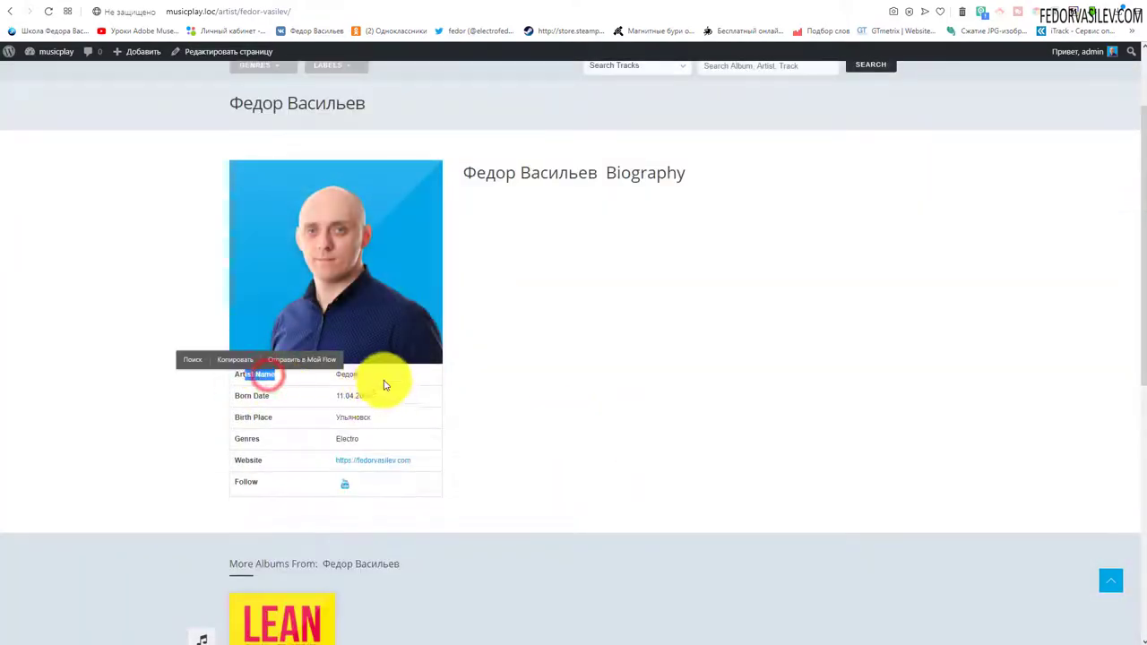
left_click(576, 391)
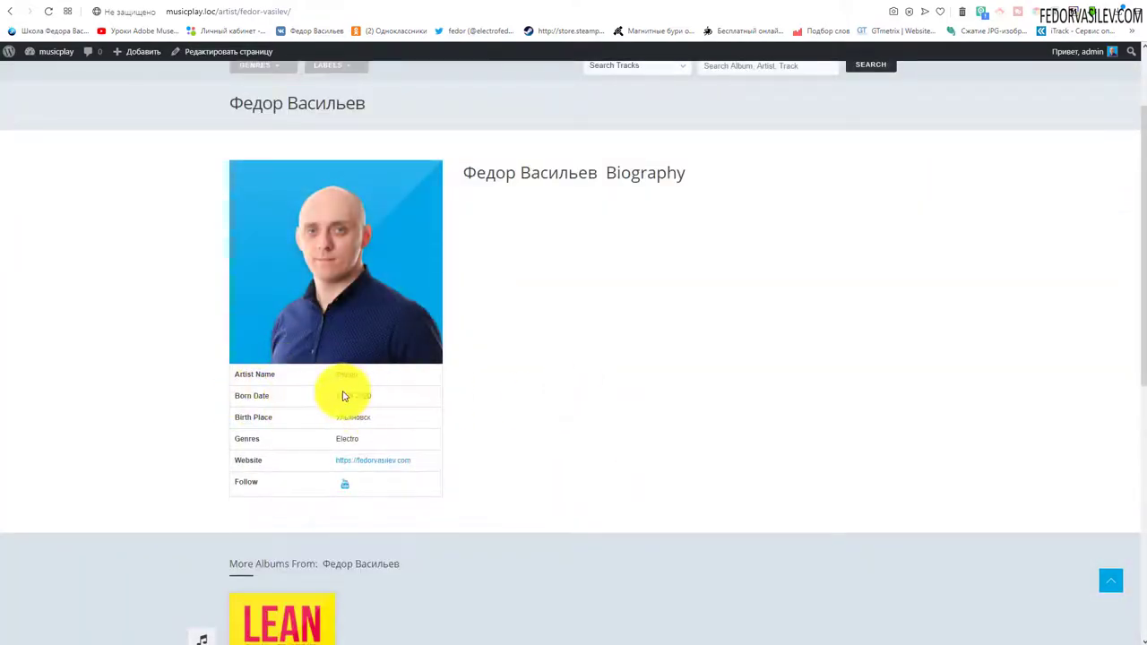
left_click_drag(341, 396, 368, 398)
left_click(597, 412)
double_click(350, 417)
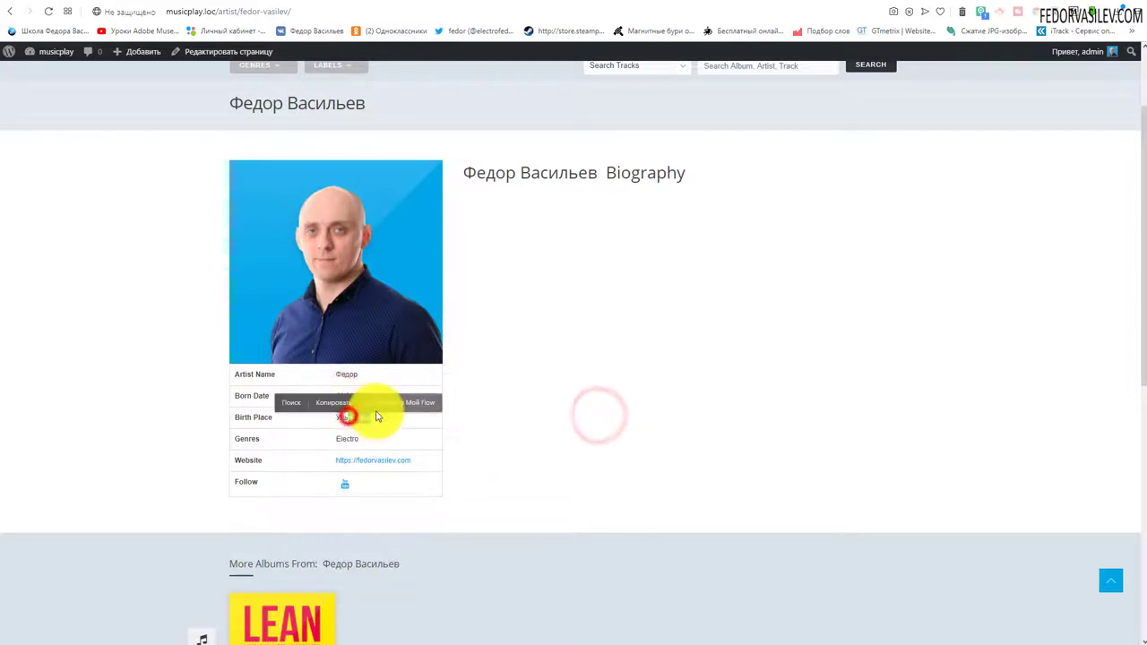
left_click(352, 414)
double_click(347, 438)
left_click(586, 441)
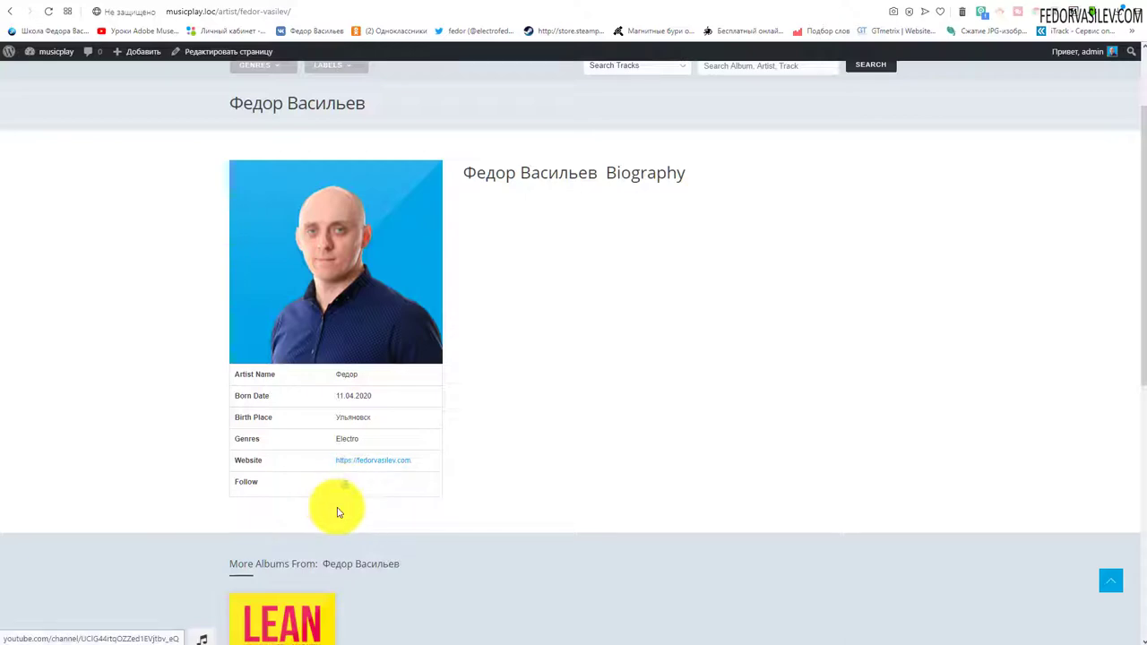
Test the artist's YouTube follow link and website link, returning to the artist page after each
left_click(344, 487)
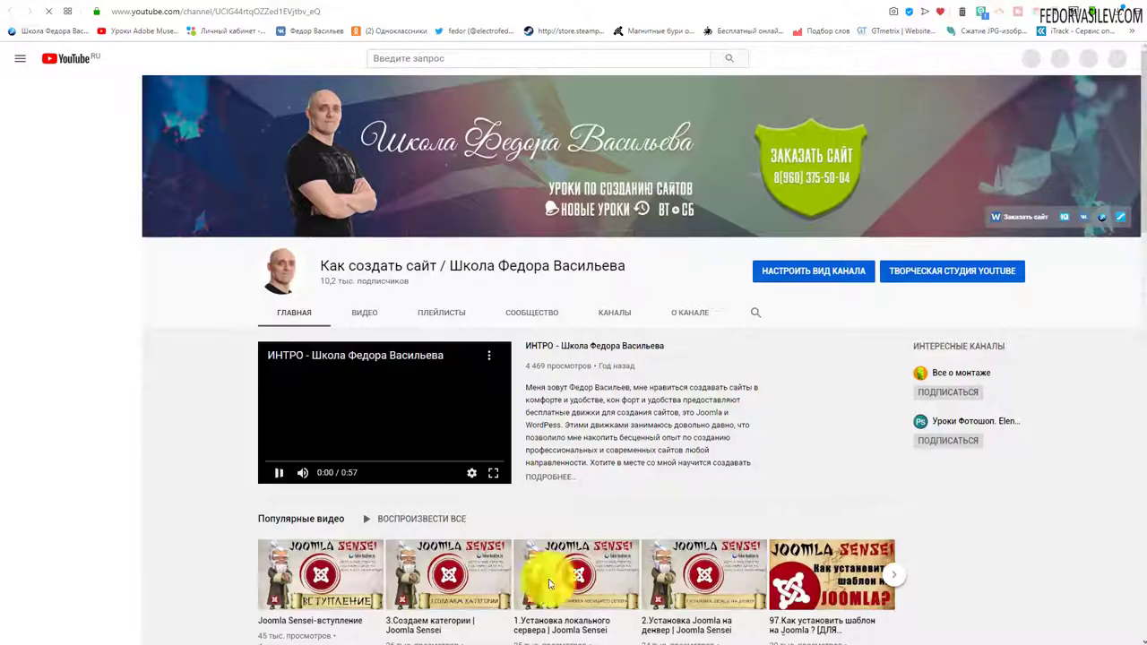
left_click(948, 1)
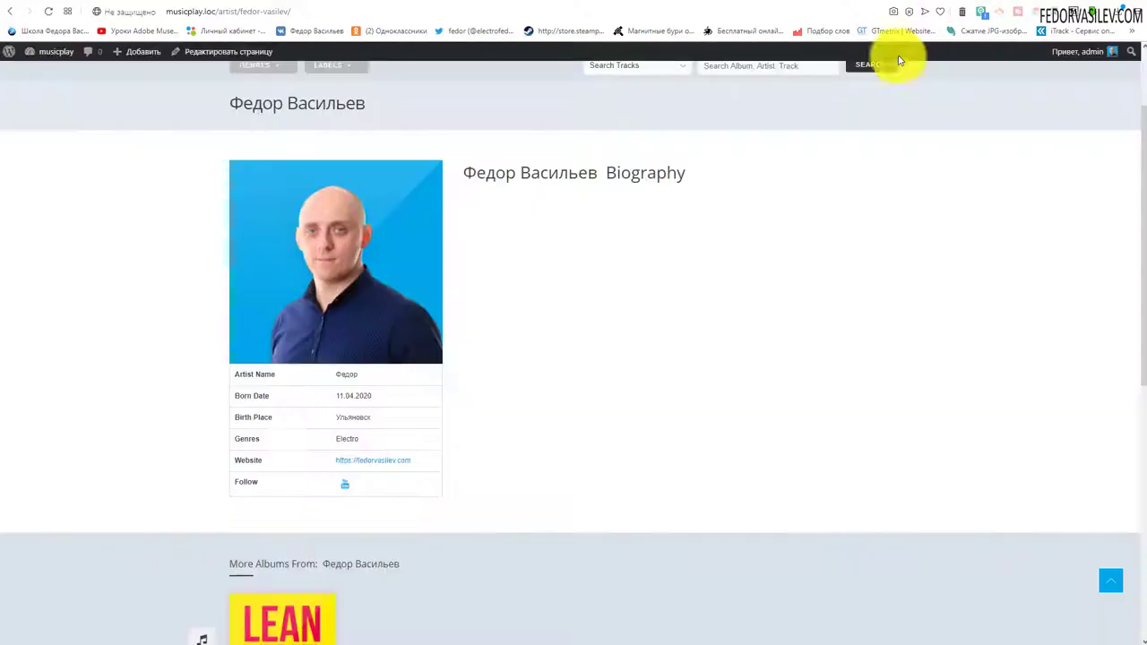
left_click(361, 462)
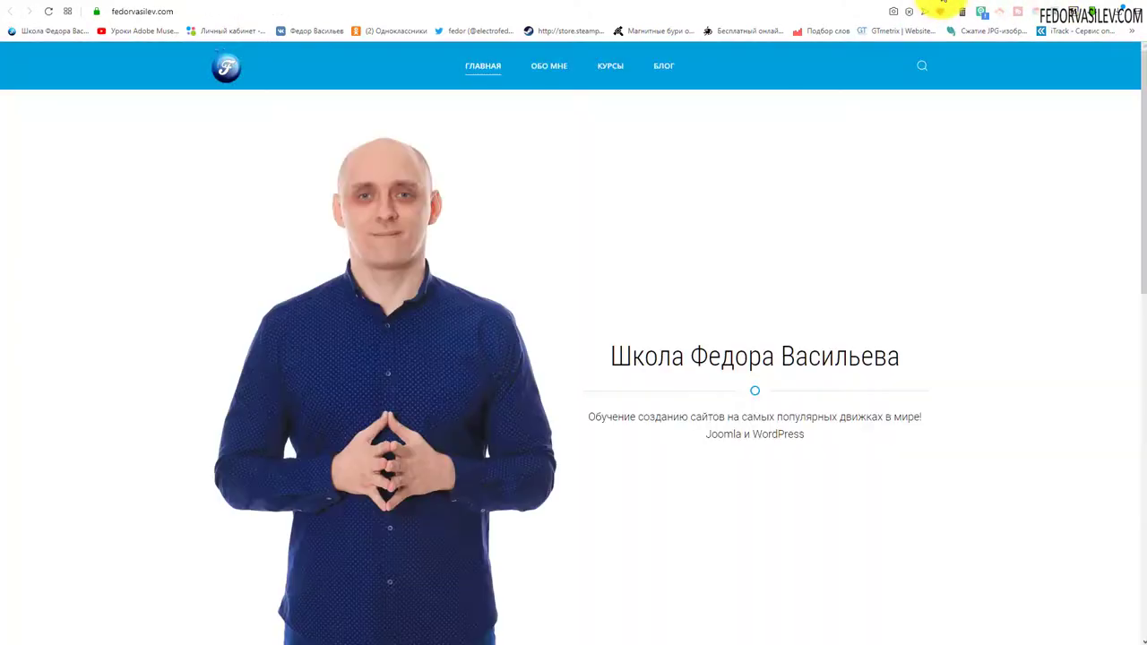
left_click(941, 5)
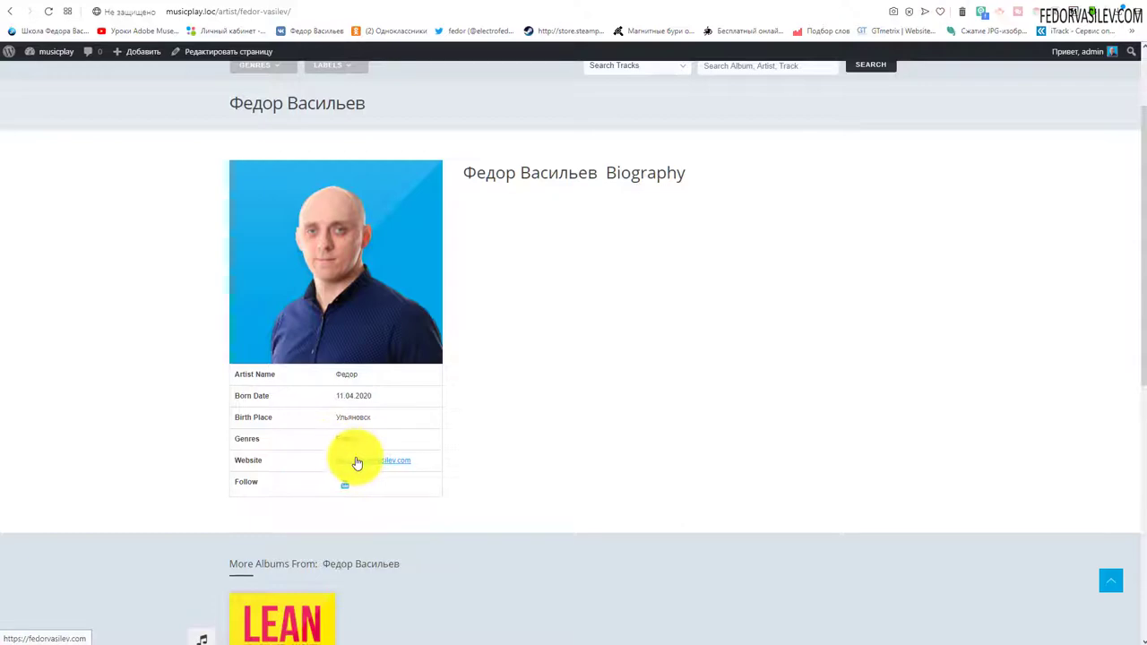
Examine the artist page's section of further albums and its Biography heading
scroll(729, 603, "up", 2)
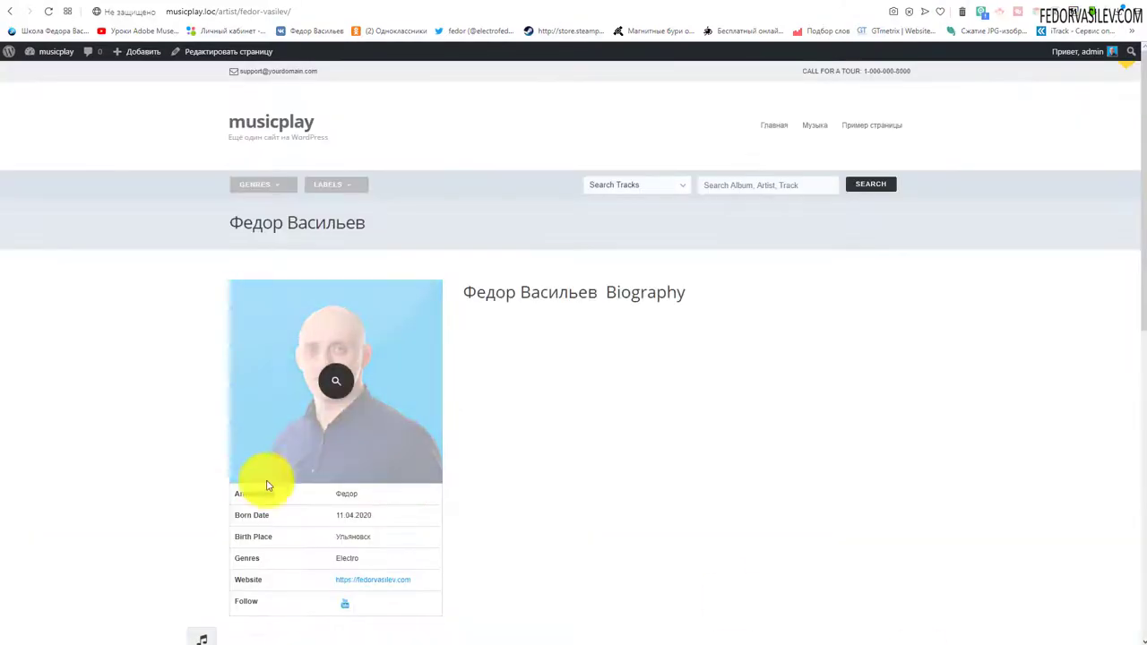
scroll(691, 461, "down", 4)
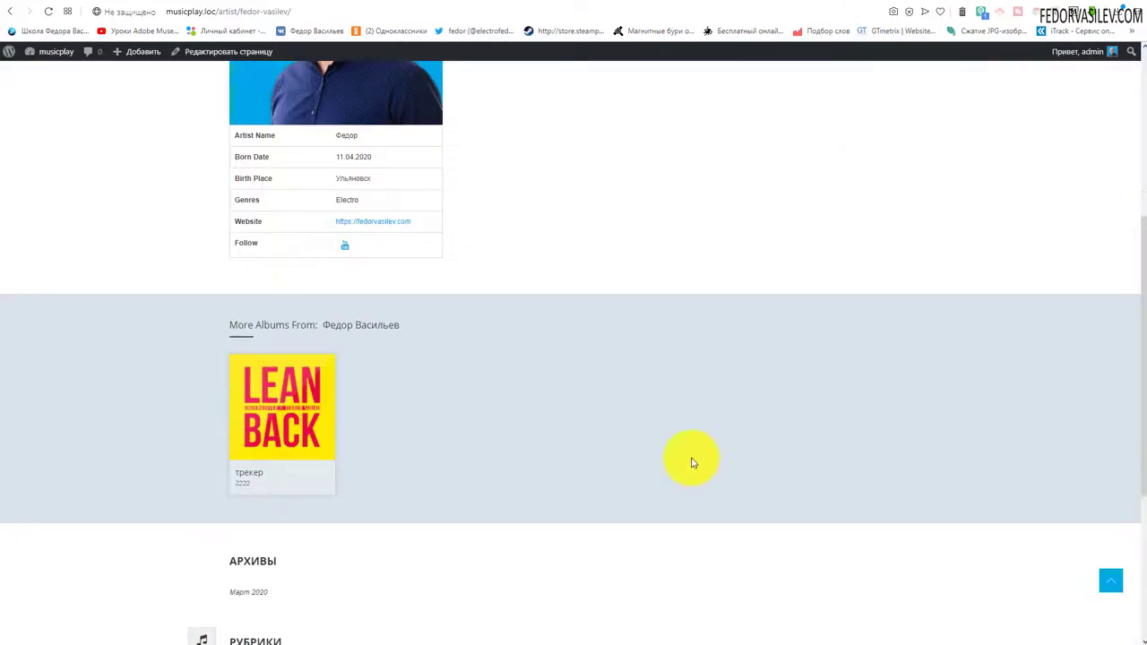
scroll(691, 462, "up", 3)
scroll(691, 462, "down", 3)
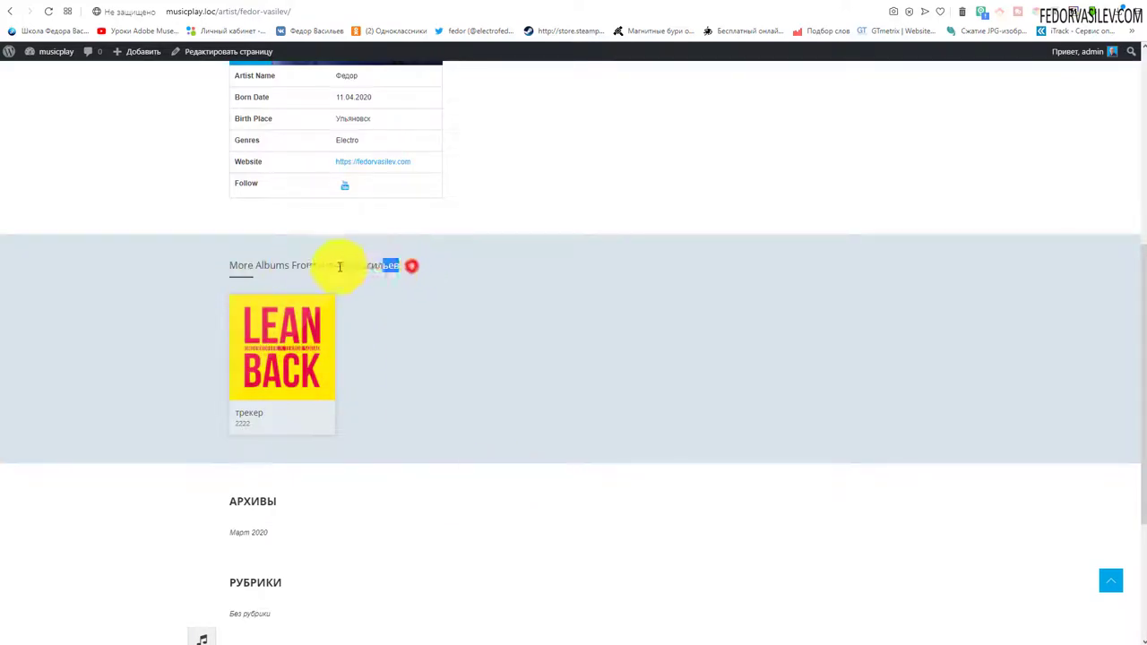
left_click_drag(340, 266, 320, 266)
left_click(563, 200)
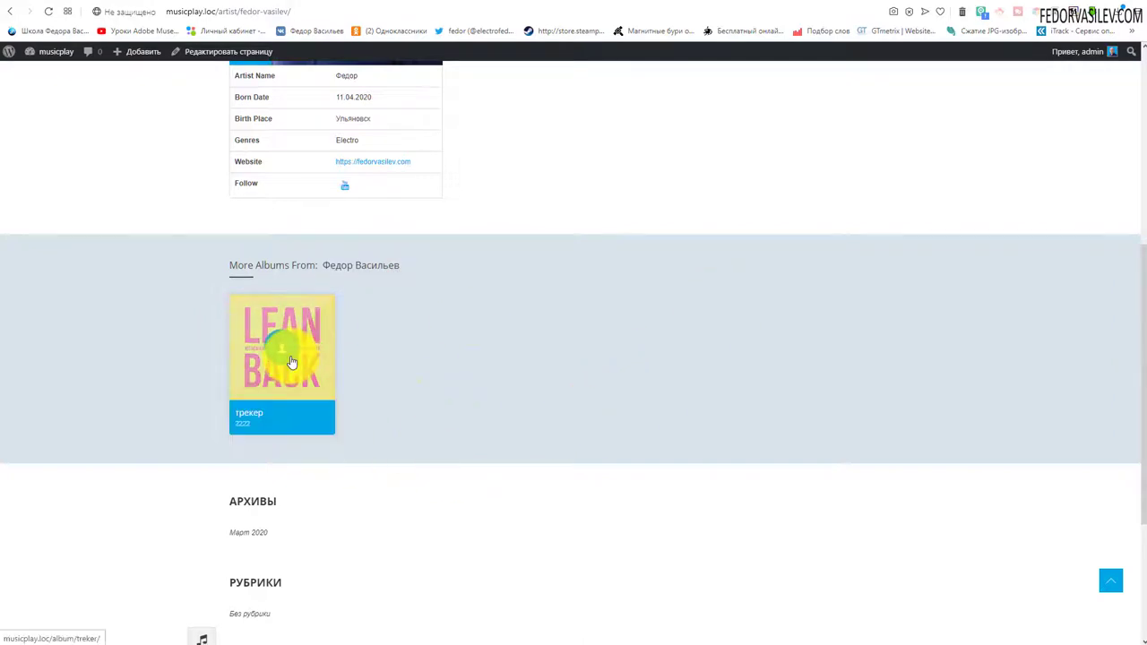
scroll(716, 333, "up", 5)
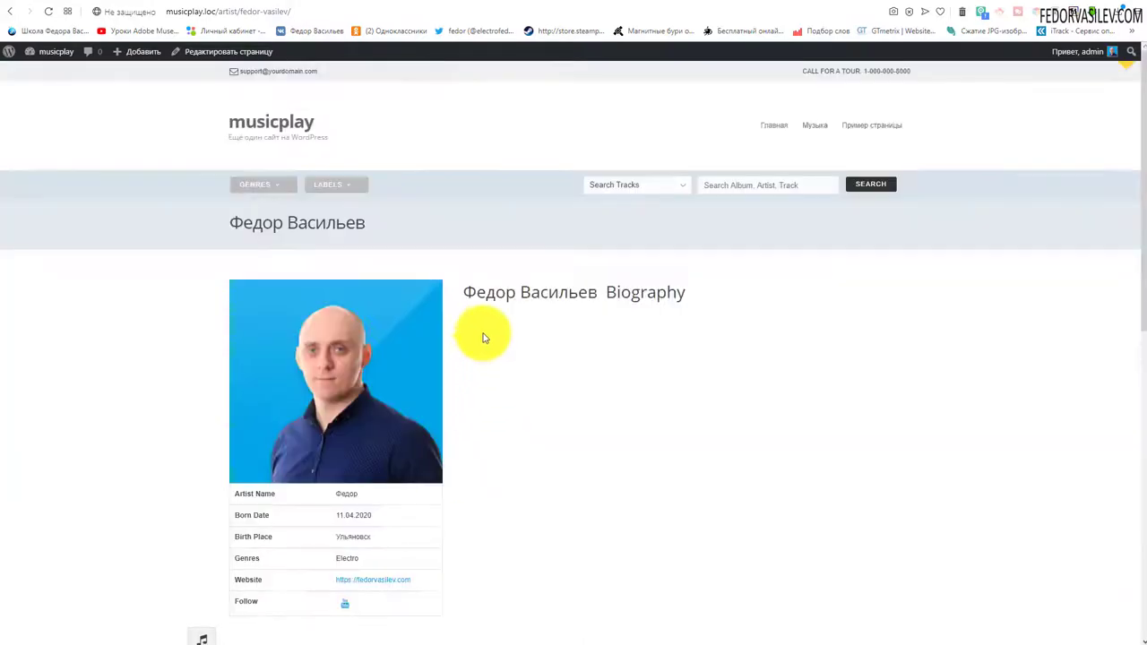
left_click_drag(485, 292, 616, 294)
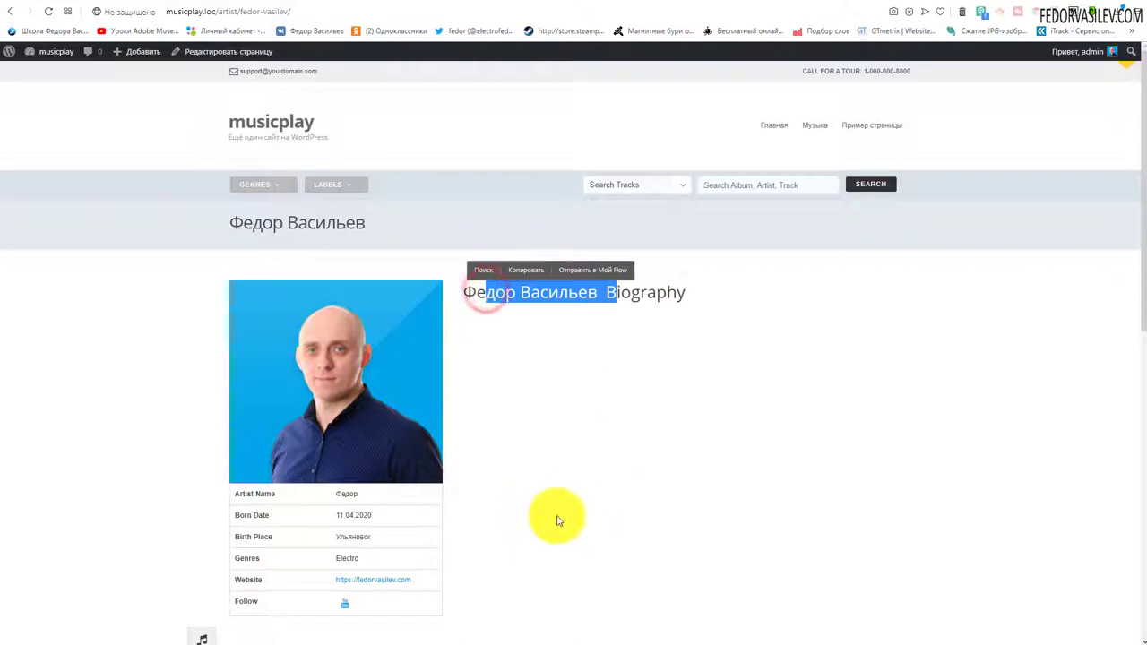
Return to the site administration and open the DJ artist's profile for editing from the artists list
left_click(833, 3)
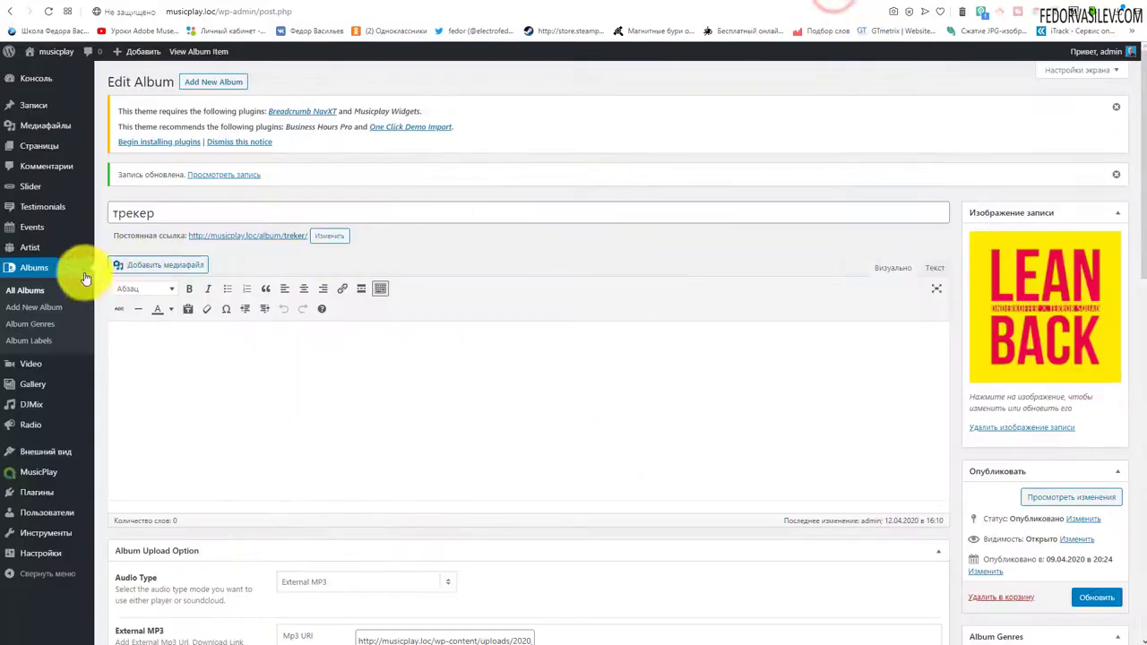
left_click(36, 253)
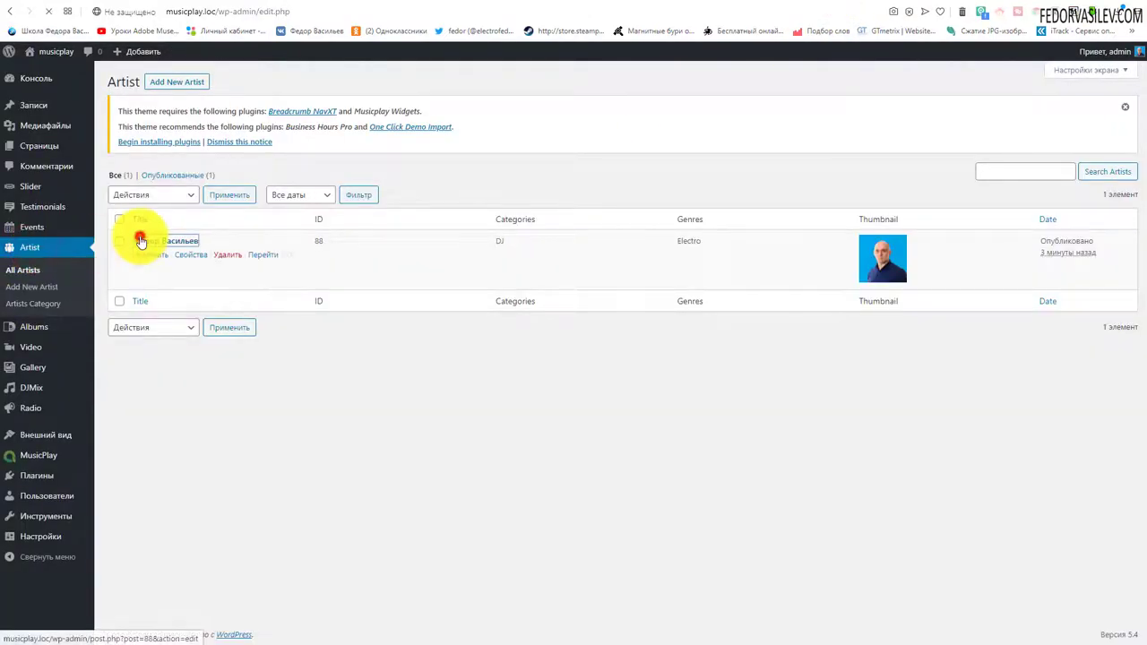
left_click(141, 238)
Add the prepared three-paragraph biography text to the artist profile's content and update the profile
left_click(169, 346)
scroll(172, 296, "down", 3)
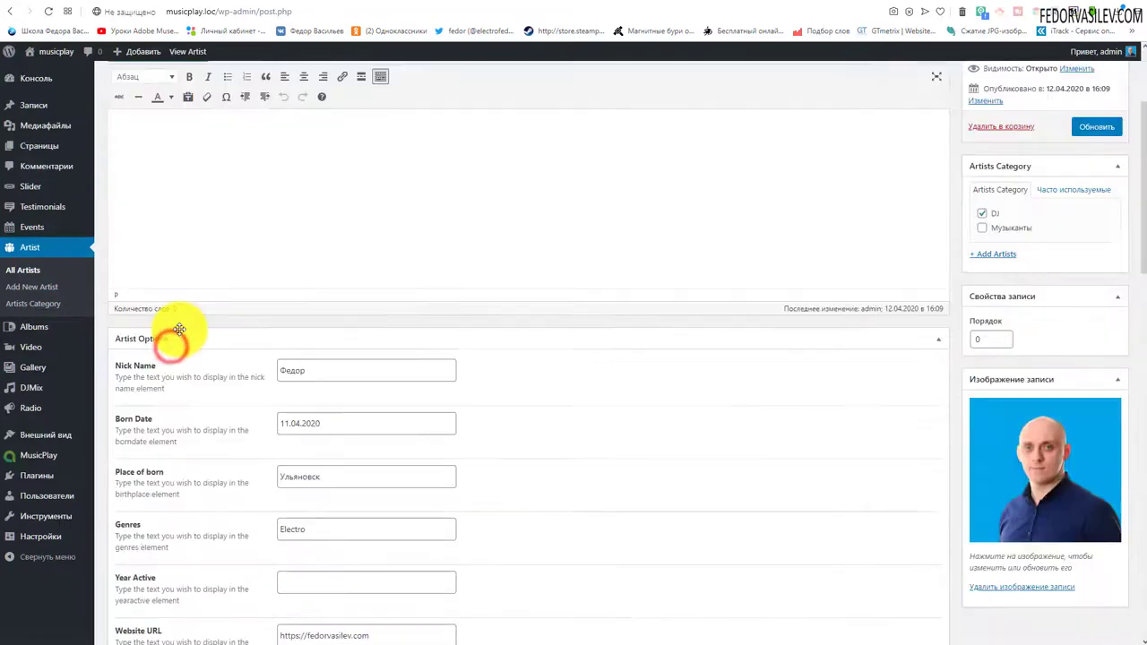
scroll(175, 286, "up", 3)
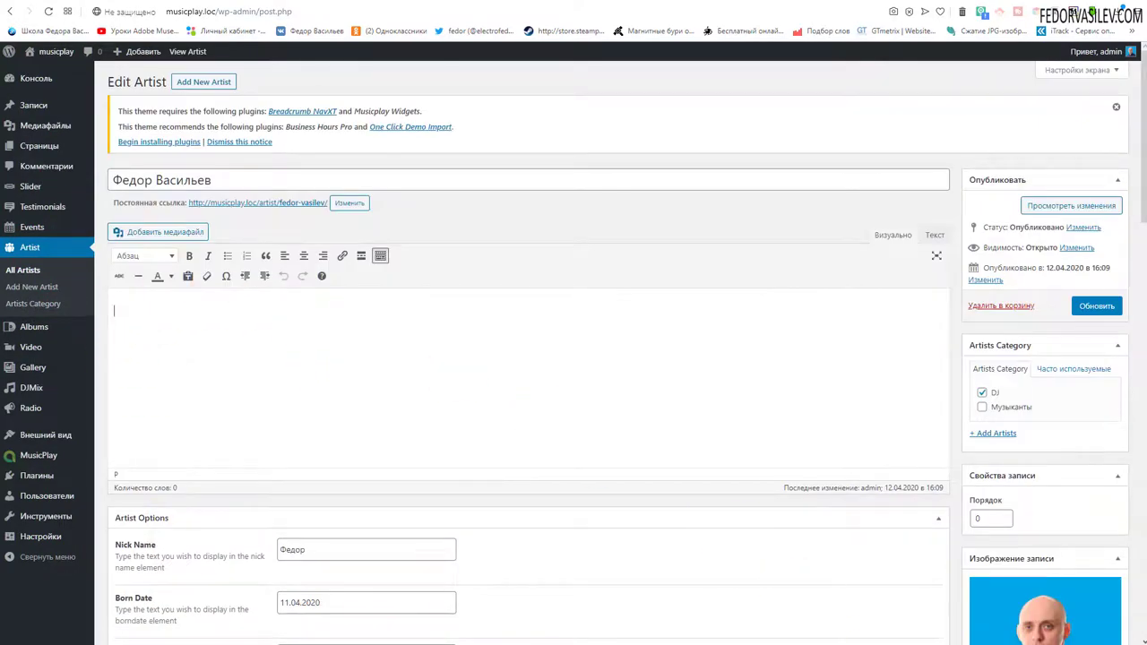
type("Меня зовут Федор Васильев. Рад приветствовать вас на своем обучающем сайте. Обучение – это непрерывный процесс, который никогда не заканчивается. Поэтому сам постоянно учусь и осваиваю новые технологии. Я накопил достаточно знаний в создании и настройке сайтов и скриптов, а так же различных программ, моя специализация Adobe Muse, Joomla, Wordpress. Опыт работы в этой сфере более семи лет, поэтому у меня появилось желание делиться полезными и интересными материалами с другими людьми – приносить, таким образом, пользу тем, кто начинает свой путь в веб-разработке. Я создаю обучающие материалы о том, в чем хорошо разбираюсь сам. Знания преподносятся вам в формате видео уроков и без заумных речей. Считаю, что видео уроки усваиваются лучше, чем статьи или какой-то другой вид обучения. Я стараюсь объяснить всё, до мелочей, чтобы новички не метались по интернету в поисках дополнительной информации. Вам останется просто повторять то, что вы увидите на экране своего монитора. Что касается жизни, то я вполне обычный человек: люблю хорошую музыку, расширяю кругозор и отслеживаю интересные научные достижения. Надеюсь, что мои видео уроки будут полезны для тех, кто хочет быстро и максимально эффективно научиться создавать свои сайты в интернете. Буду рад увидеть Вас здесь снова! С пожеланиями успехов, Федор Васильев.")
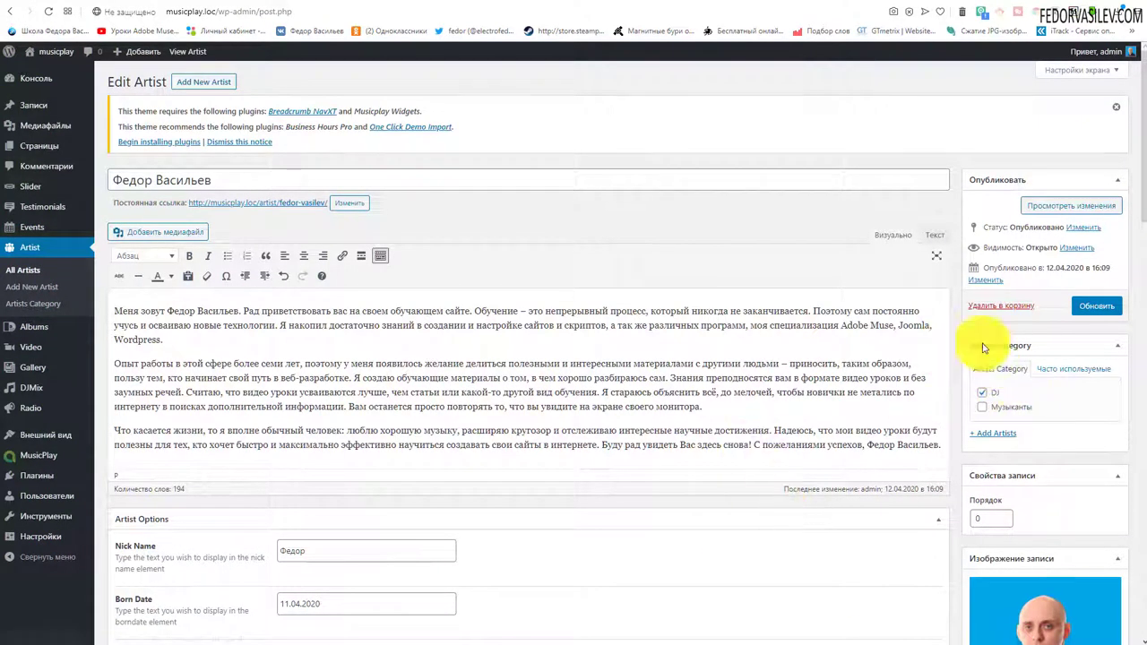
left_click(1097, 306)
Check the biography text on the artist's public page
left_click(892, 2)
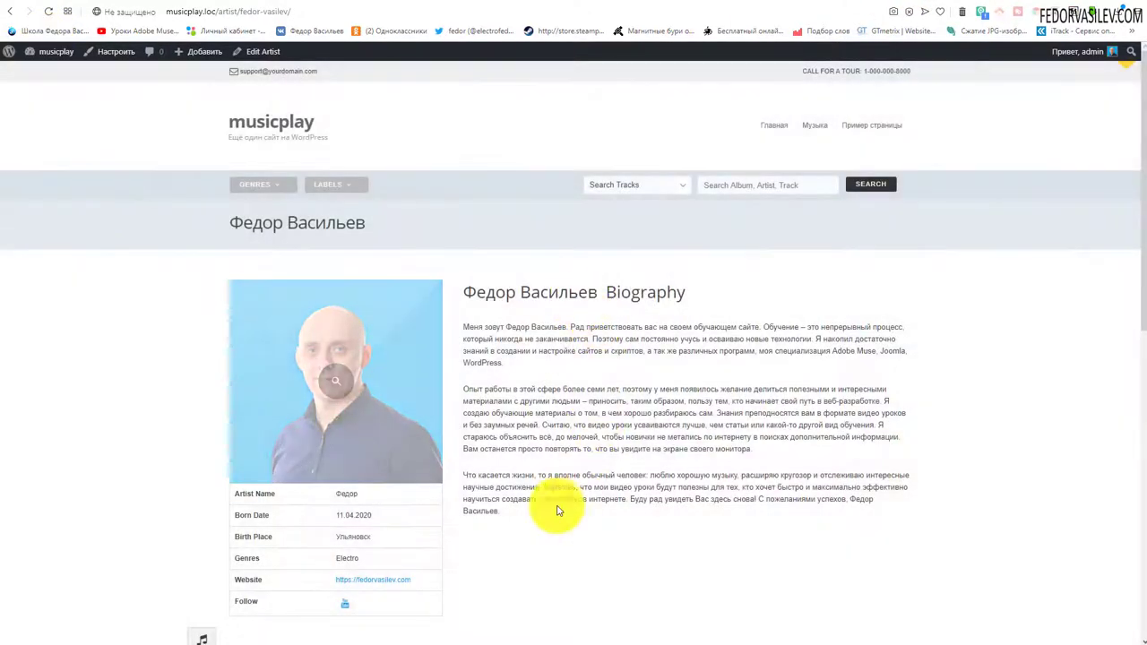
left_click_drag(525, 511, 488, 338)
left_click(567, 401)
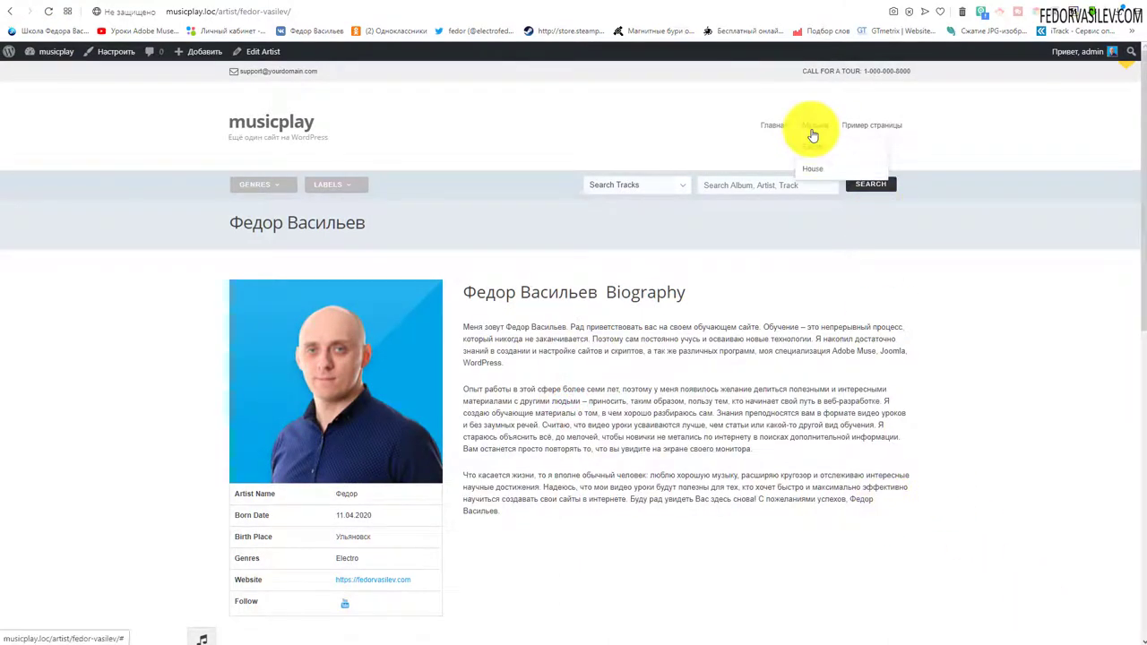
Open the "Пример страницы" page from the site navigation and look through its content
left_click(863, 131)
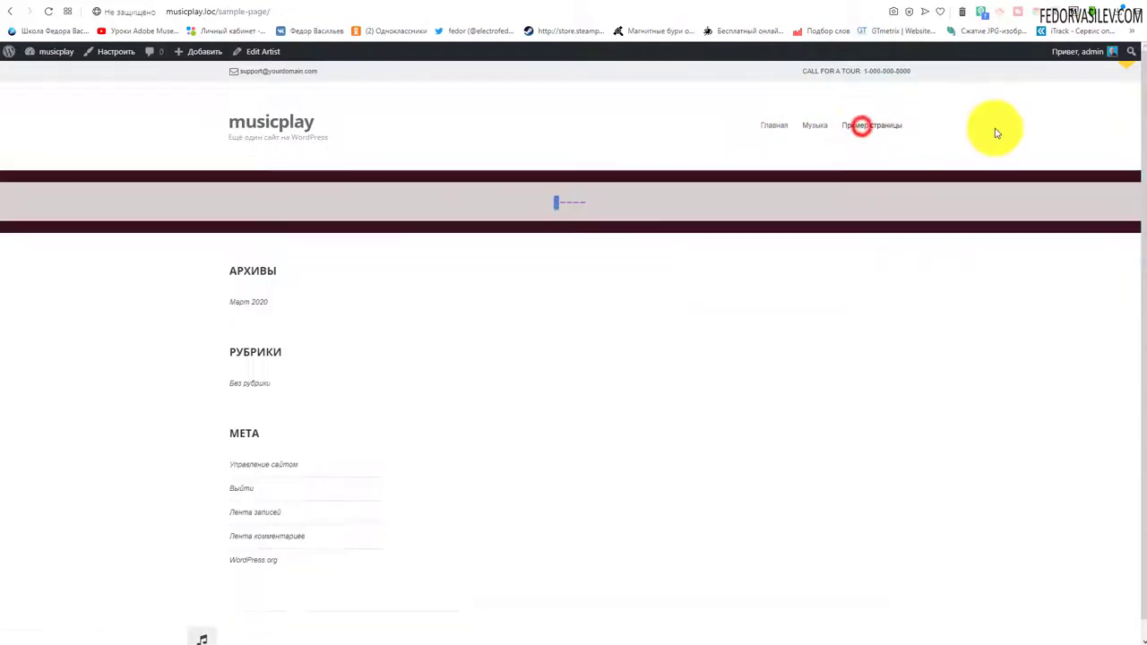
scroll(857, 281, "down", 5)
scroll(858, 281, "up", 5)
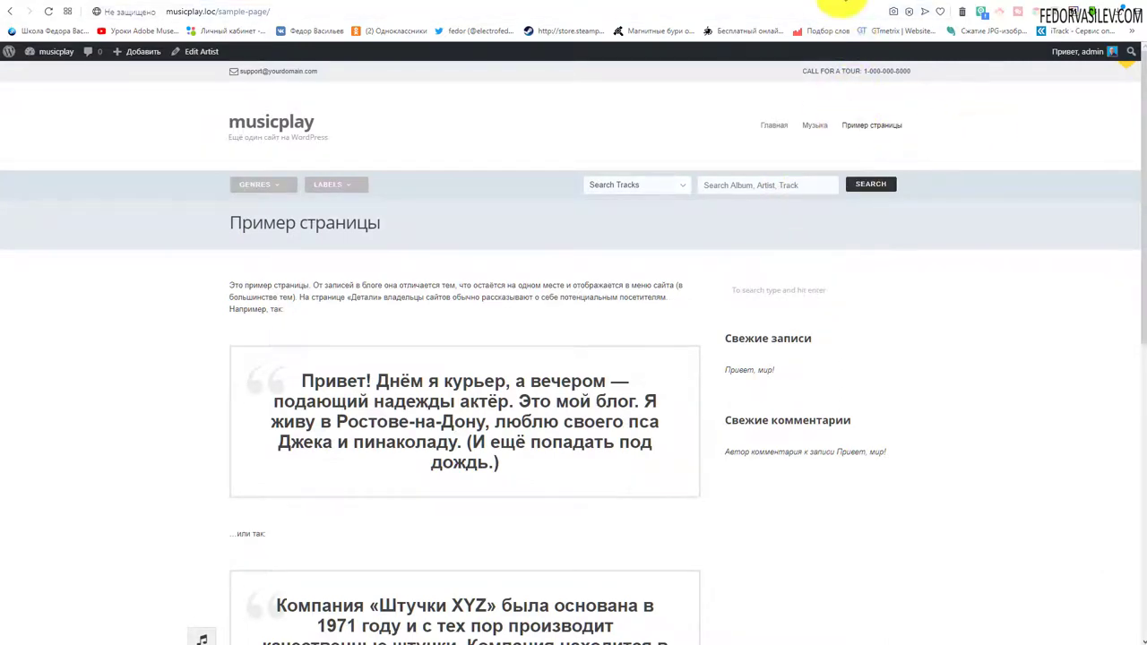
Open the list of all pages in the site administration and look over the album grid on the public Electro page
left_click(838, 3)
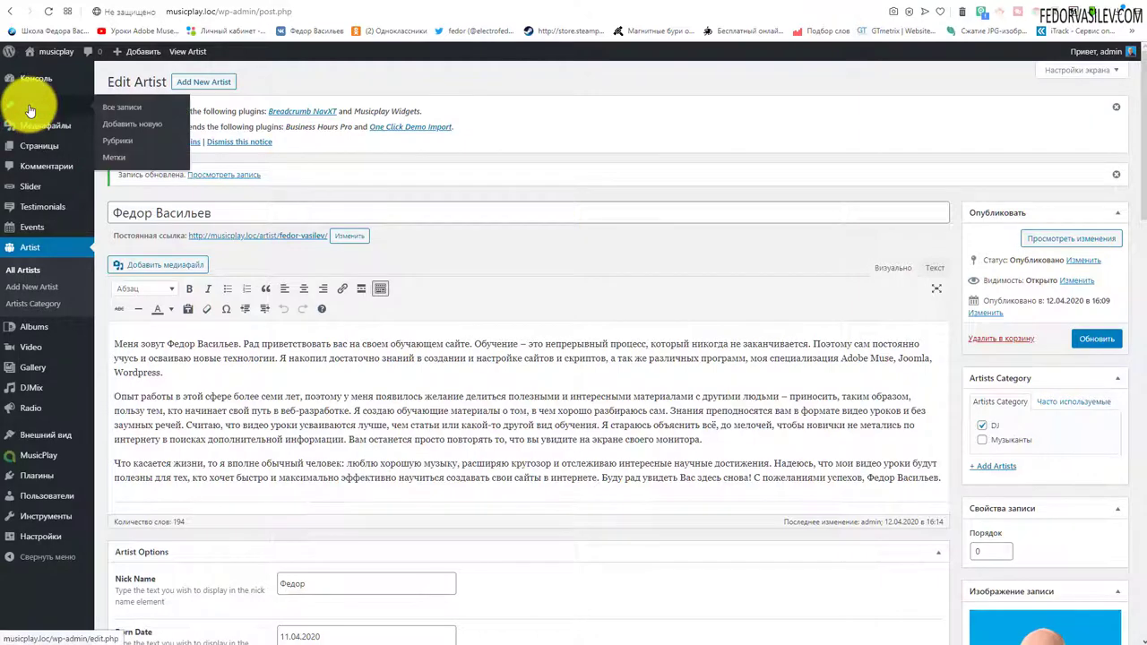
left_click(32, 146)
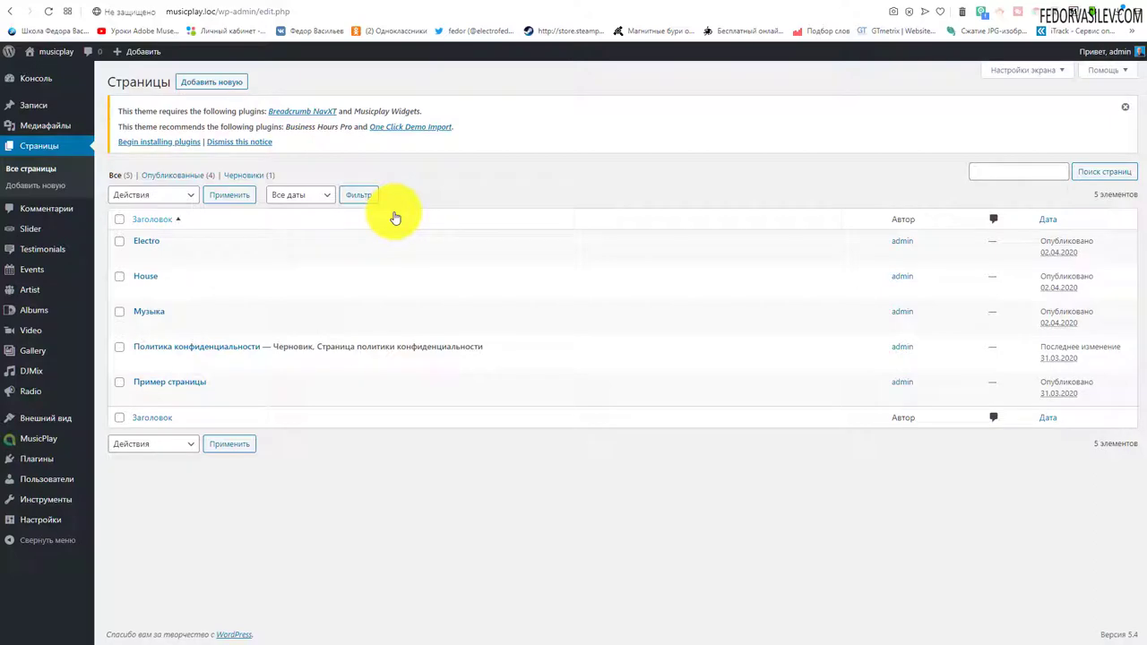
left_click(907, 9)
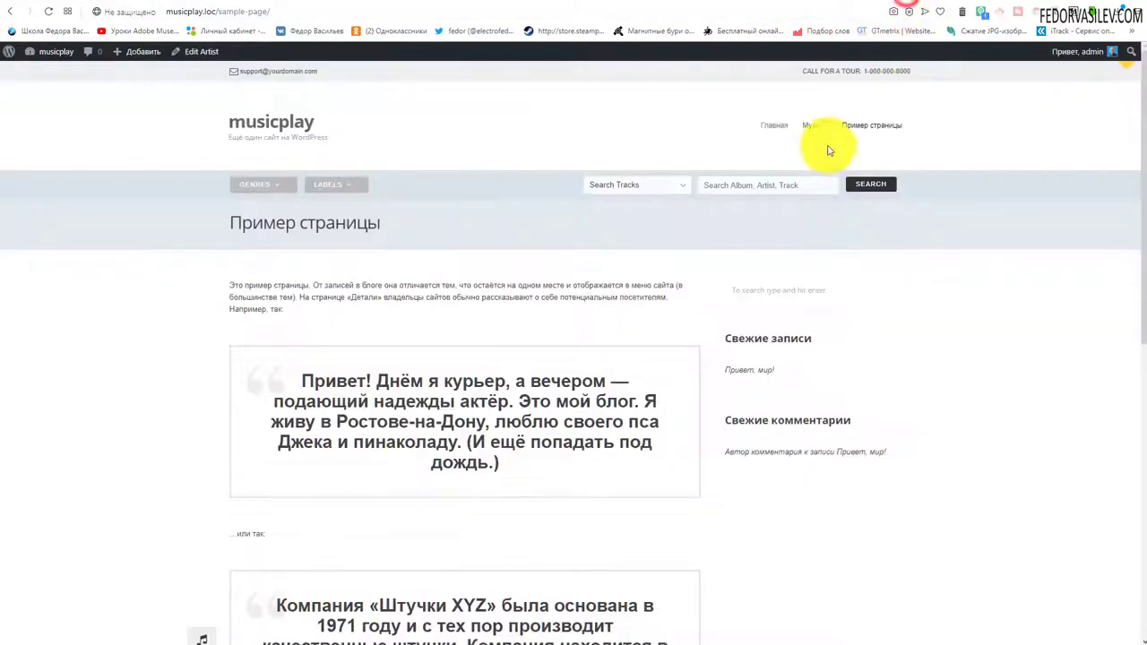
left_click(819, 146)
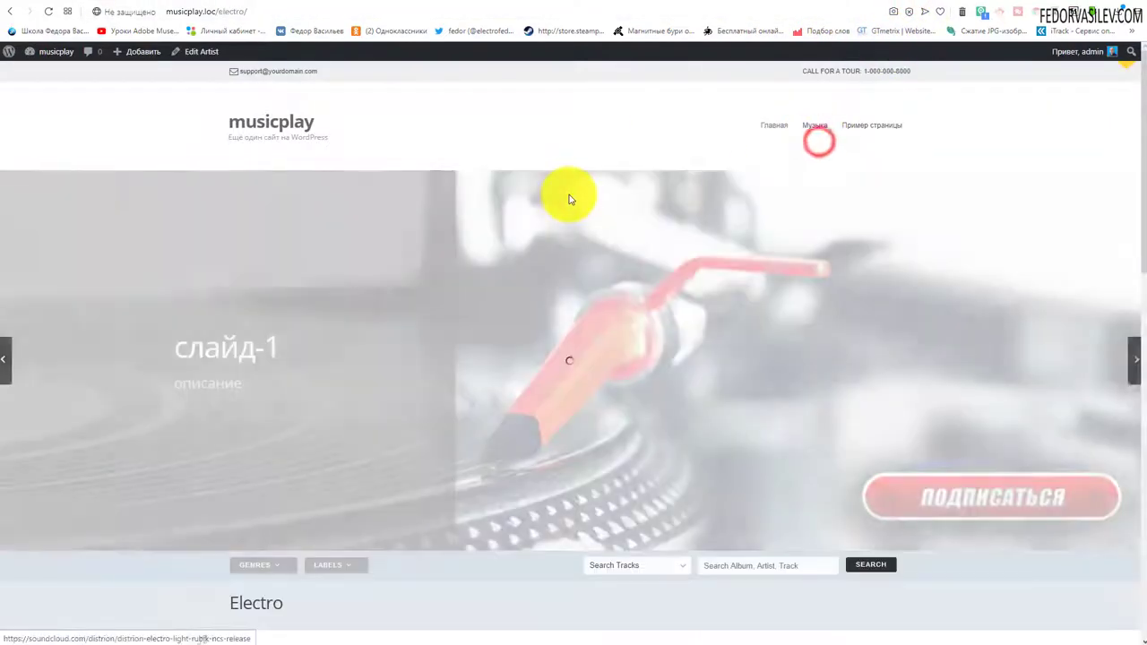
scroll(469, 241, "down", 7)
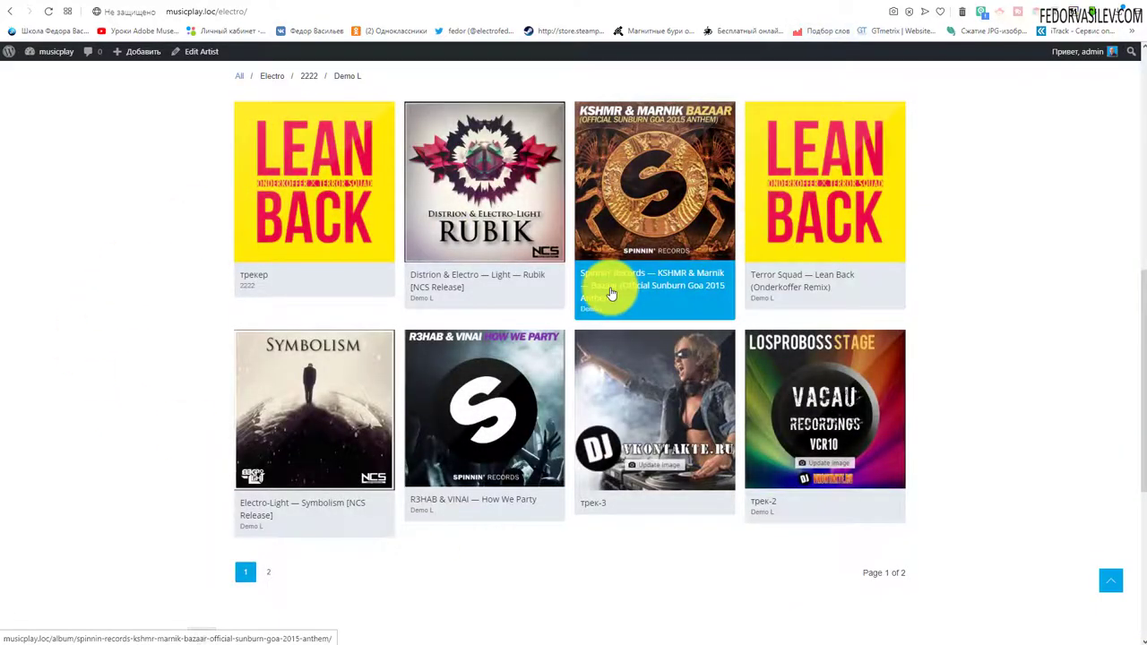
scroll(661, 332, "up", 1)
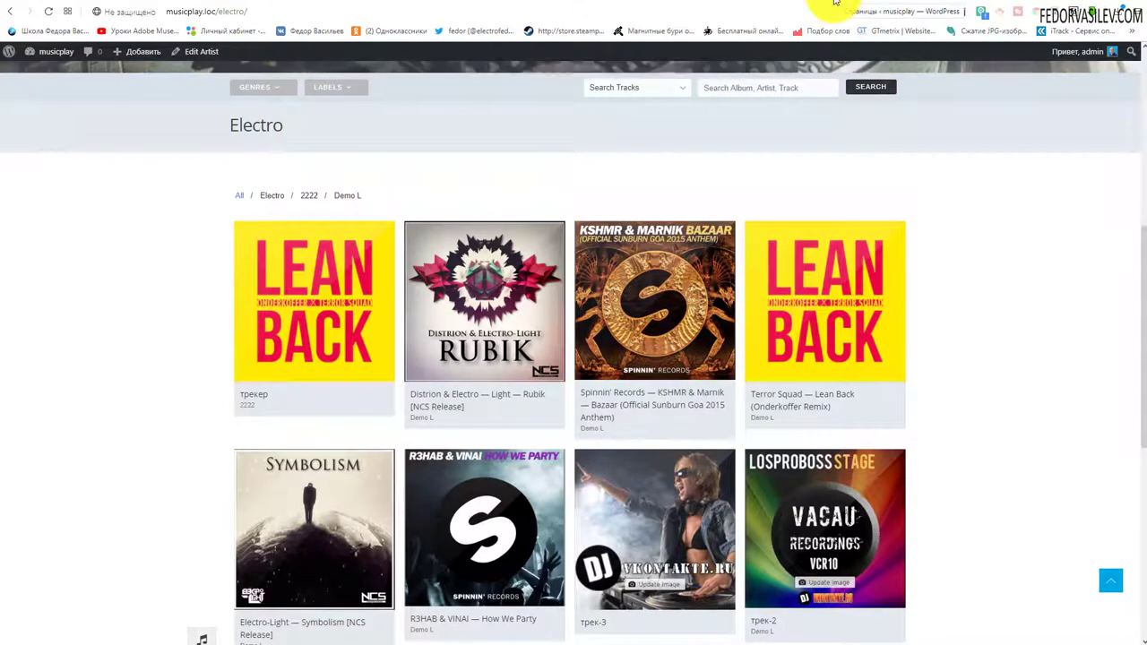
Open the page "Пример страницы" for editing, retitle it "Музыканты" and delete all of its sample content
left_click(834, 3)
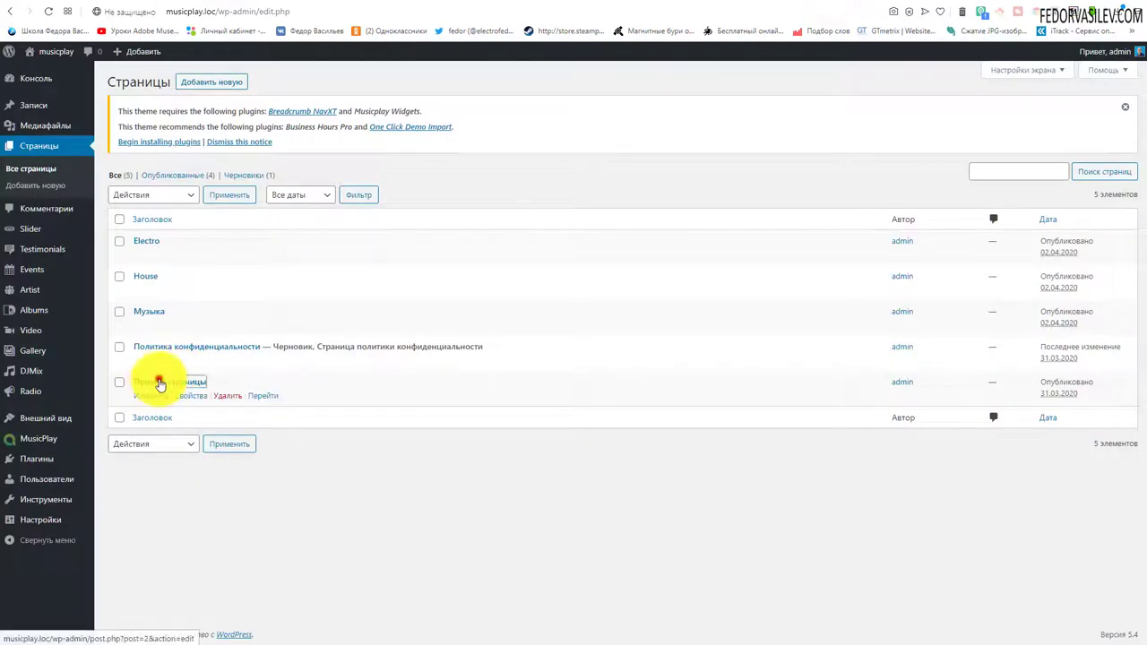
left_click(159, 384)
left_click(235, 177)
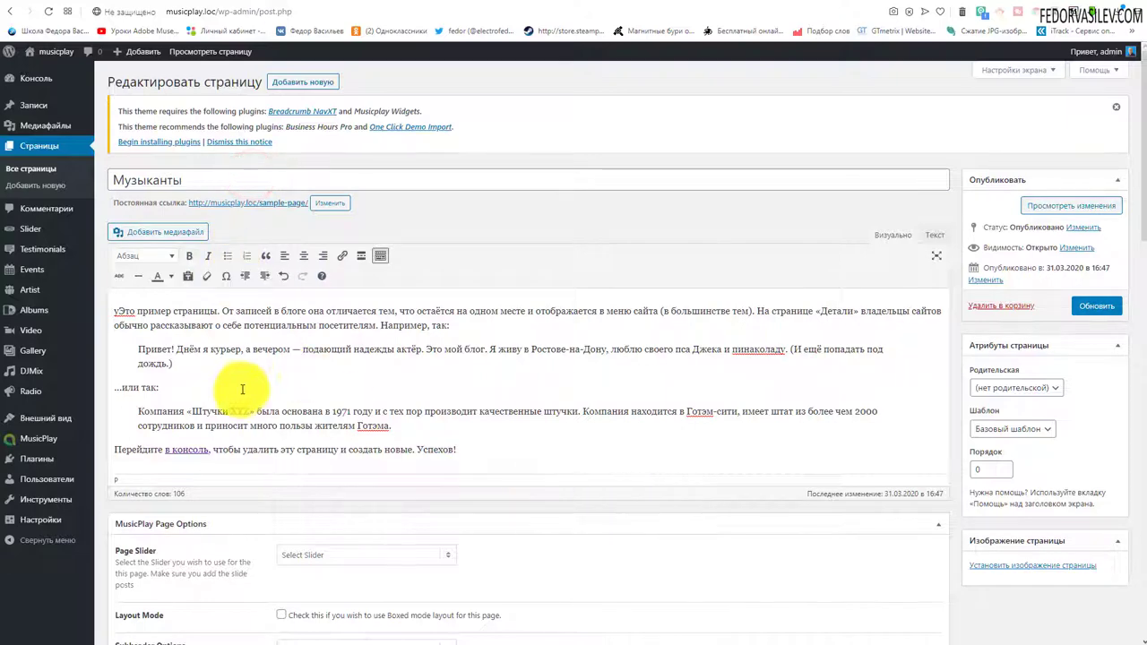
key("ctrl+a")
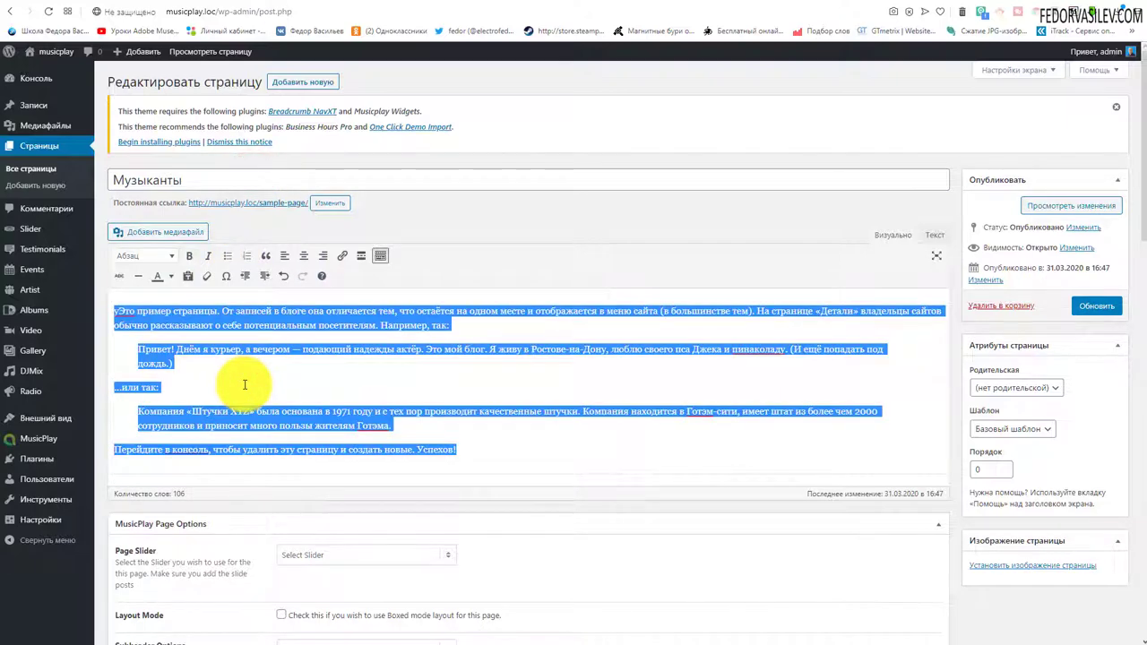
key("BackSpace")
Assign the Artists 3 Column template to the "Музыканты" page and update the page
scroll(257, 315, "down", 1)
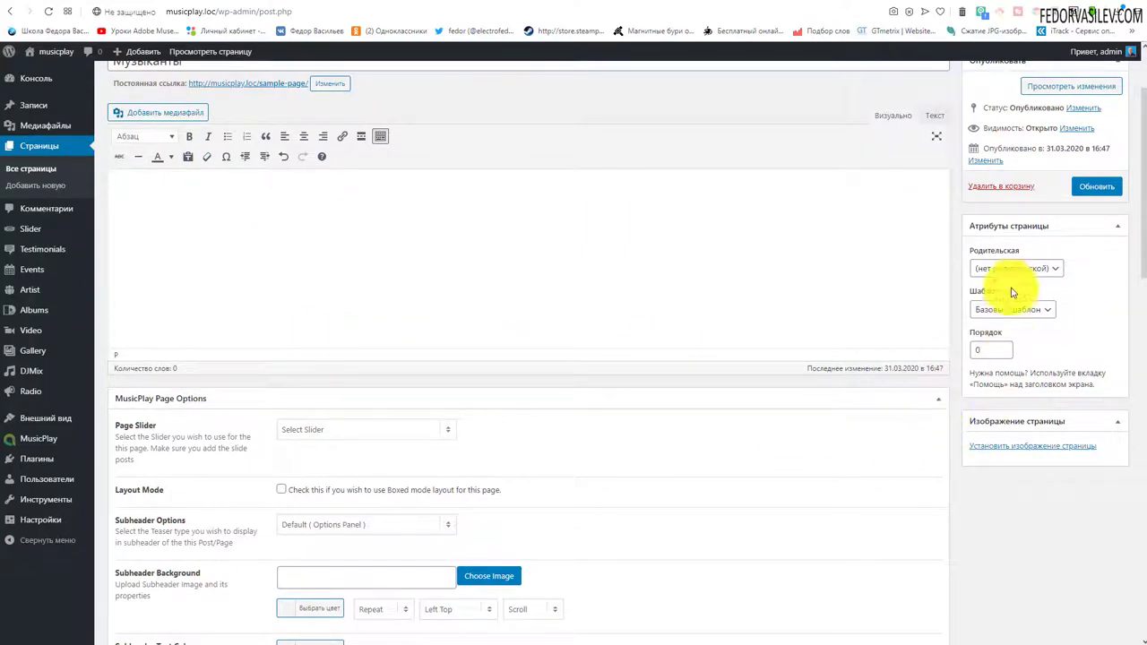
scroll(681, 339, "up", 1)
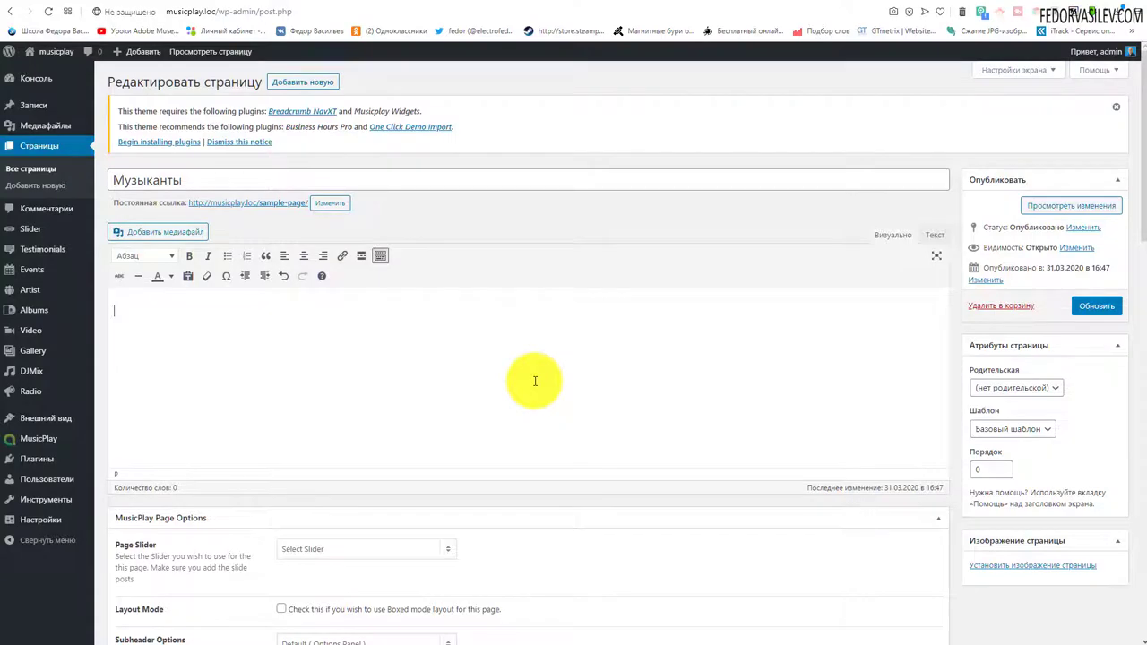
scroll(533, 359, "down", 4)
scroll(530, 337, "up", 3)
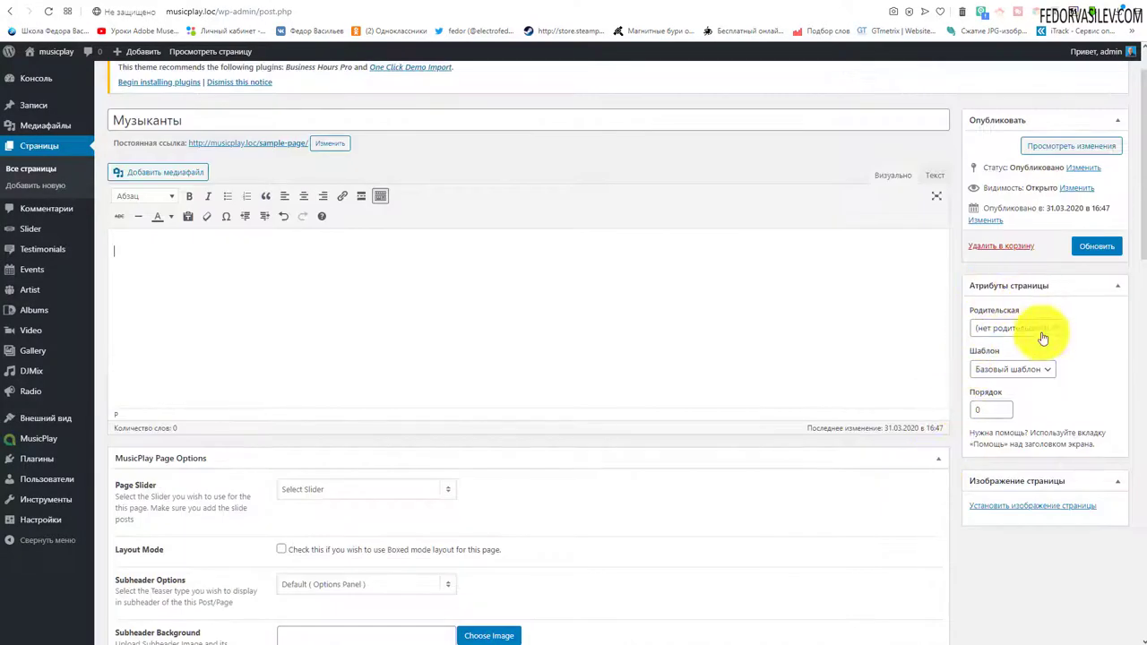
left_click(1024, 371)
left_click(1014, 369)
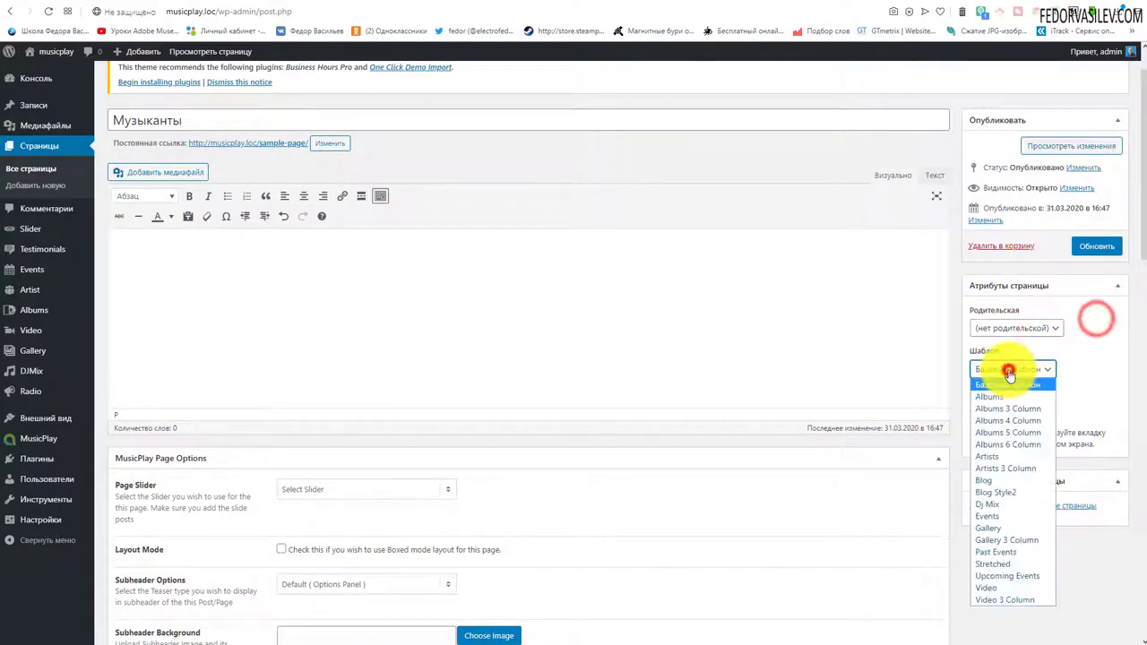
left_click(1032, 470)
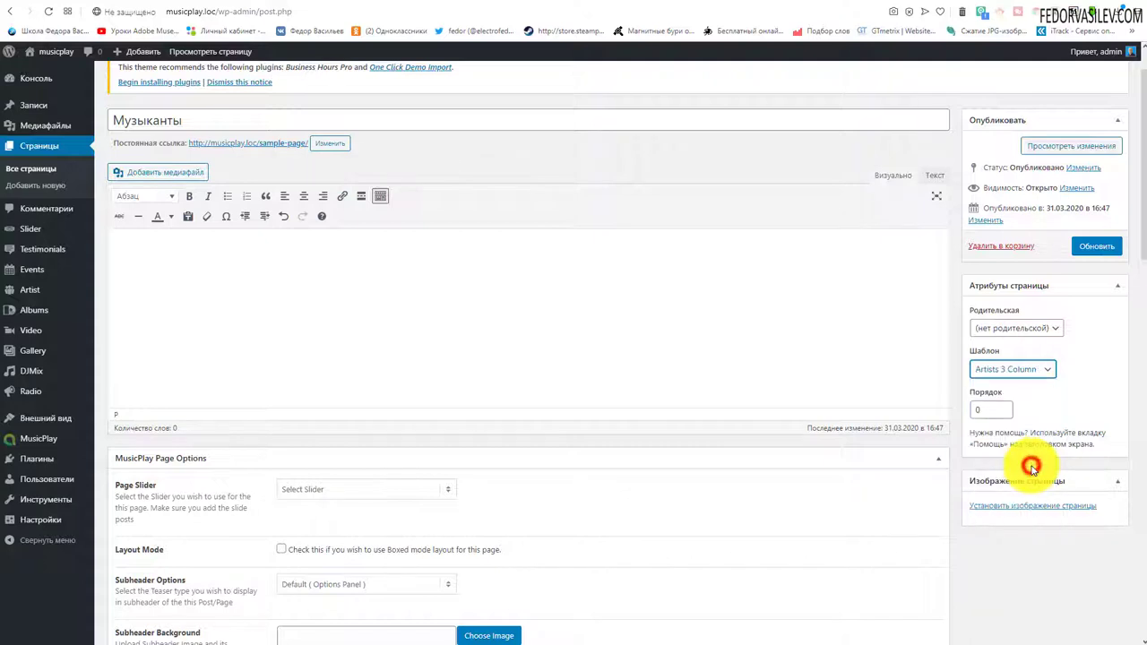
left_click(1106, 248)
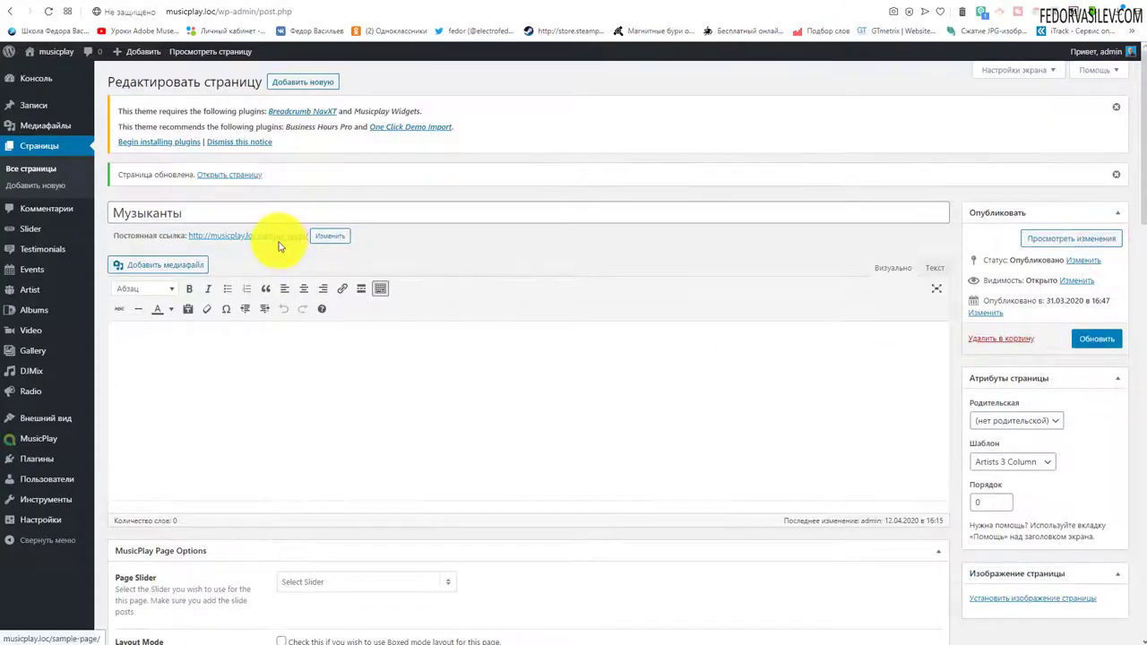
Change the permalink slug of the "Музыканты" page to muzykanty and update the page
left_click(315, 236)
left_click_drag(322, 236, 205, 238)
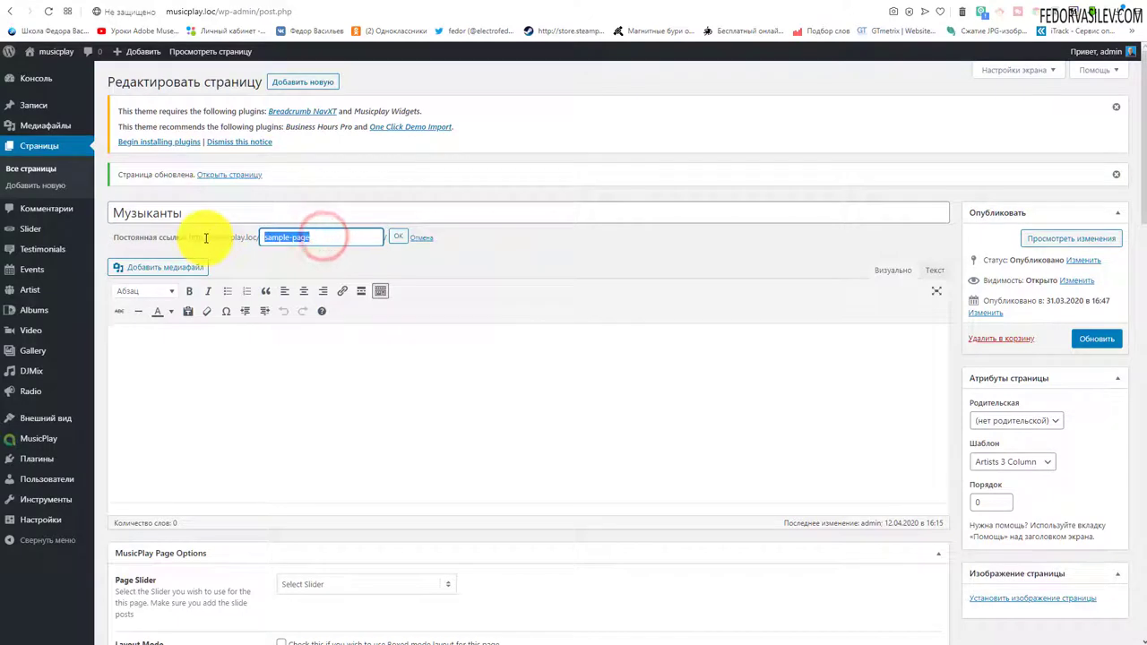
left_click(401, 239)
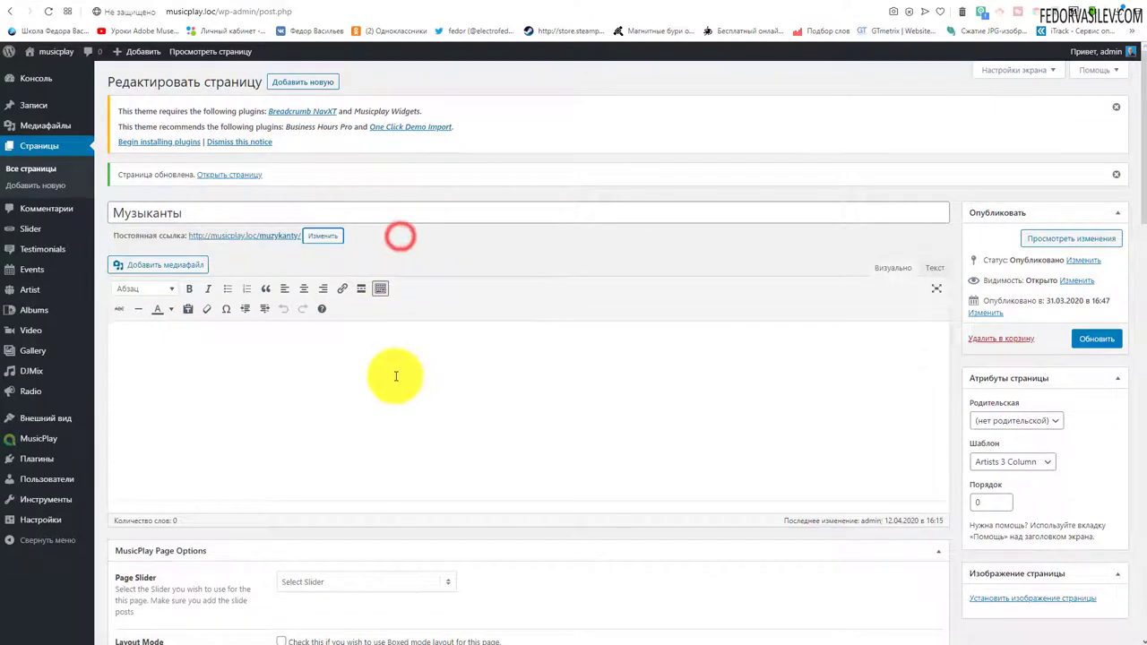
left_click(323, 237)
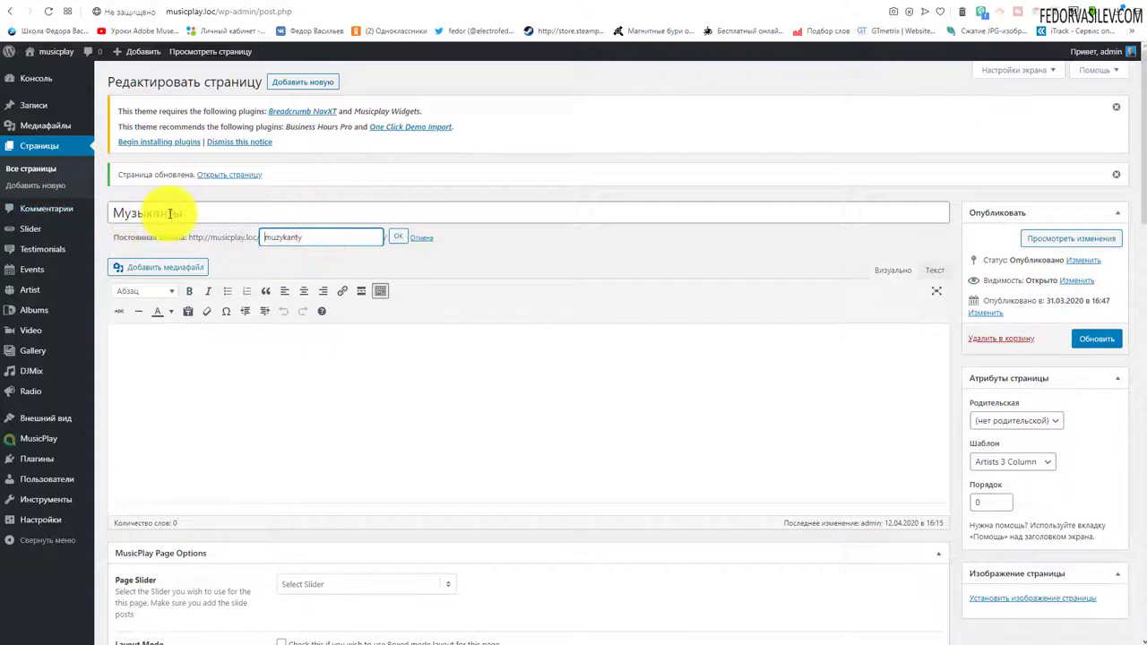
left_click_drag(183, 212, 77, 203)
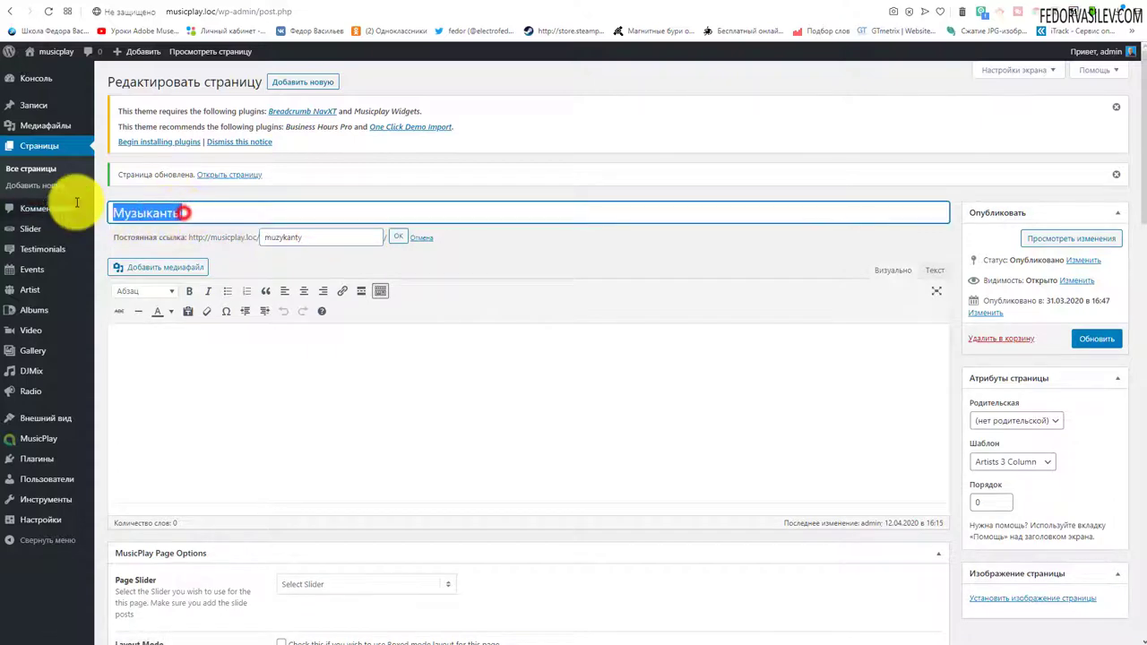
left_click(401, 239)
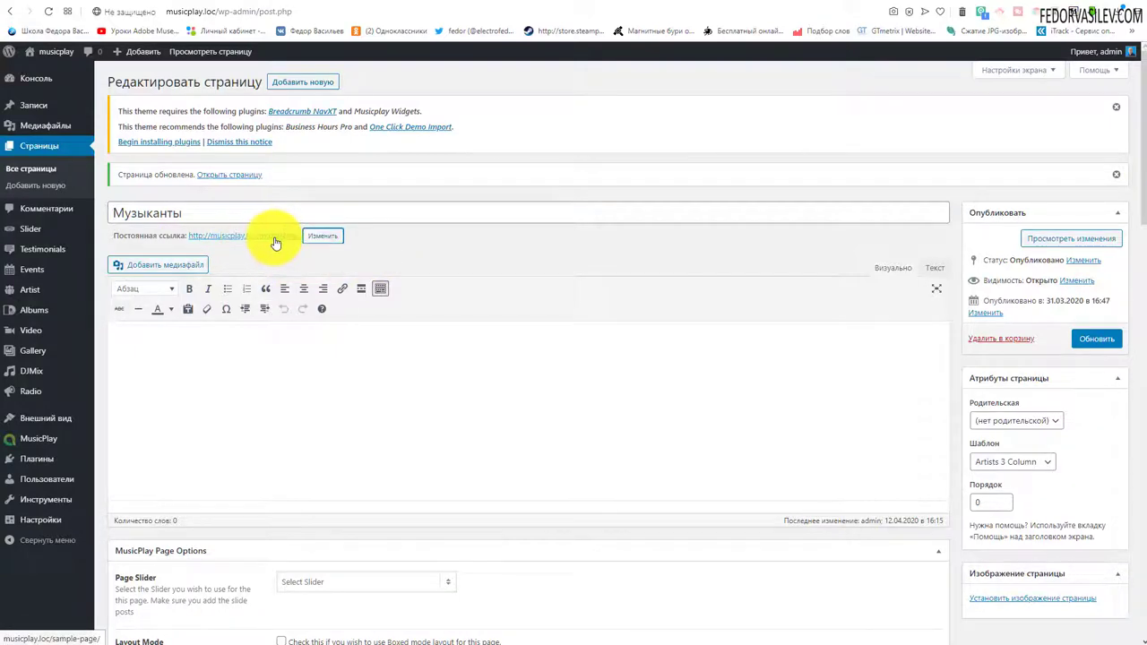
left_click(1099, 336)
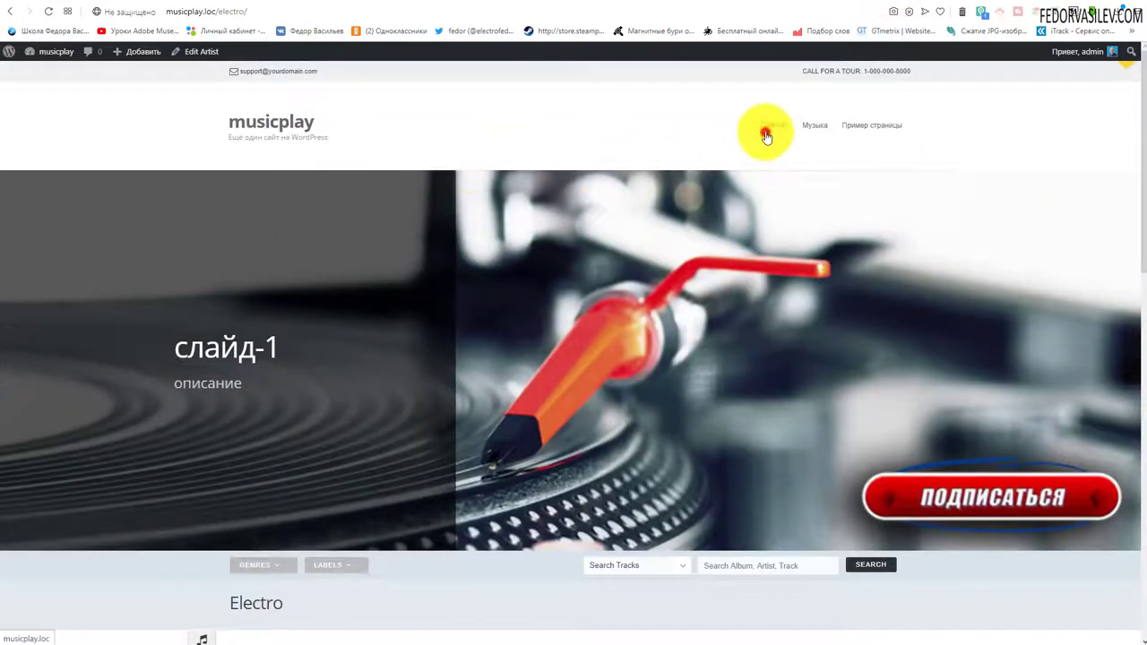
Check the site navigation from the home page and view the public "Музыканты" page
left_click(766, 134)
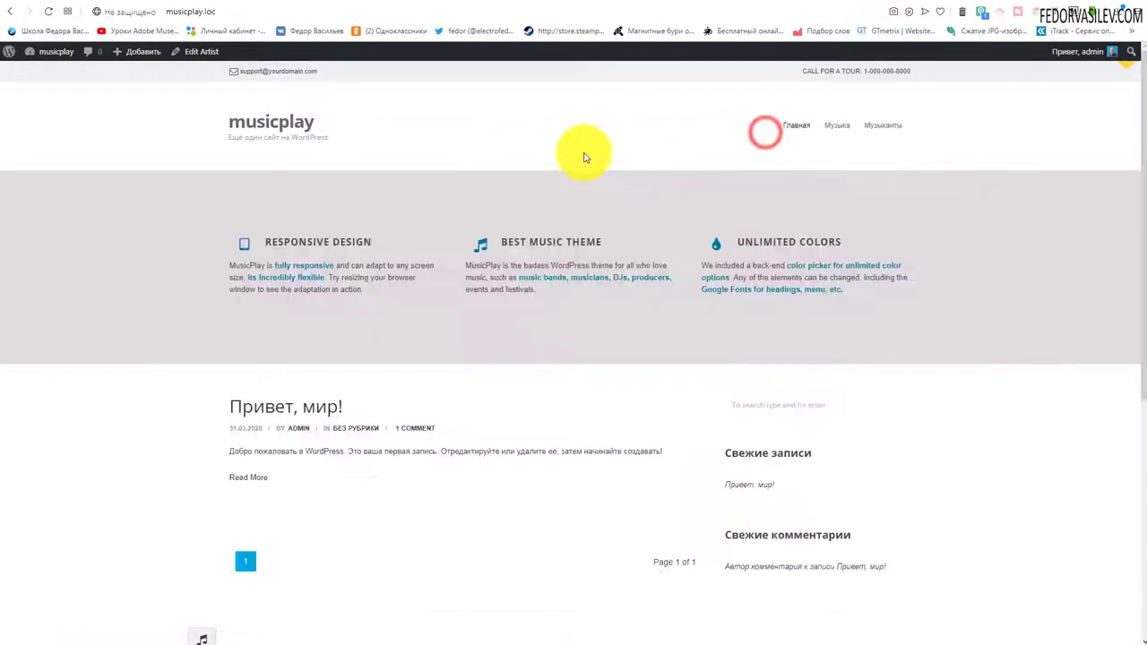
left_click(884, 130)
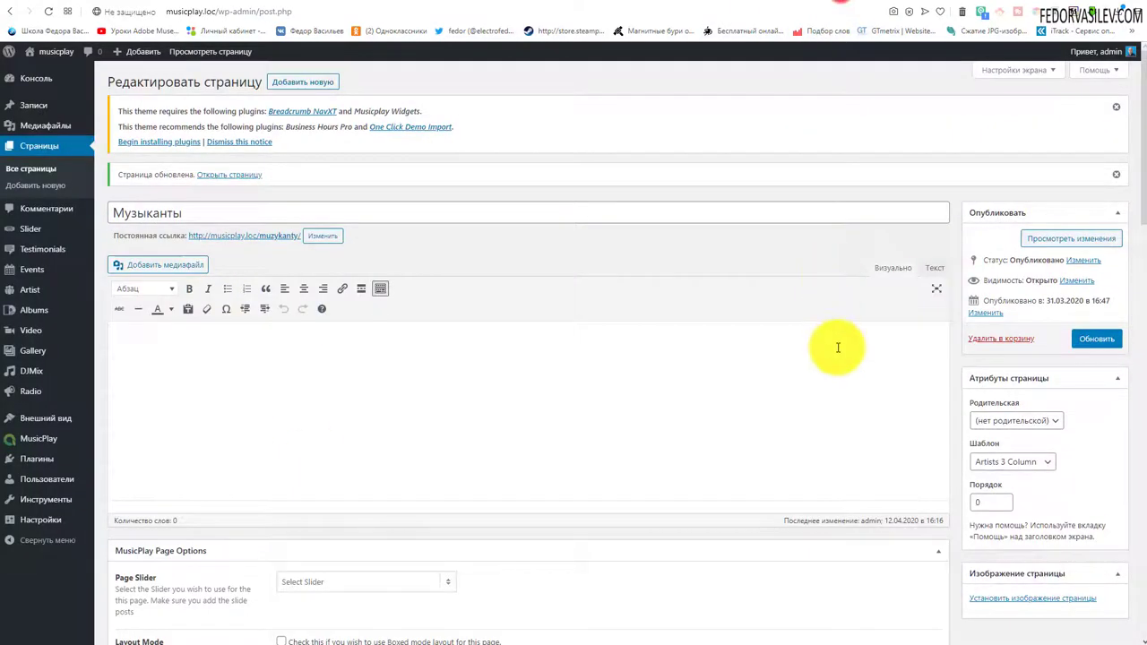
Switch the template of the "Музыканты" page to Artists and update the page
scroll(833, 343, "down", 3)
scroll(832, 340, "up", 2)
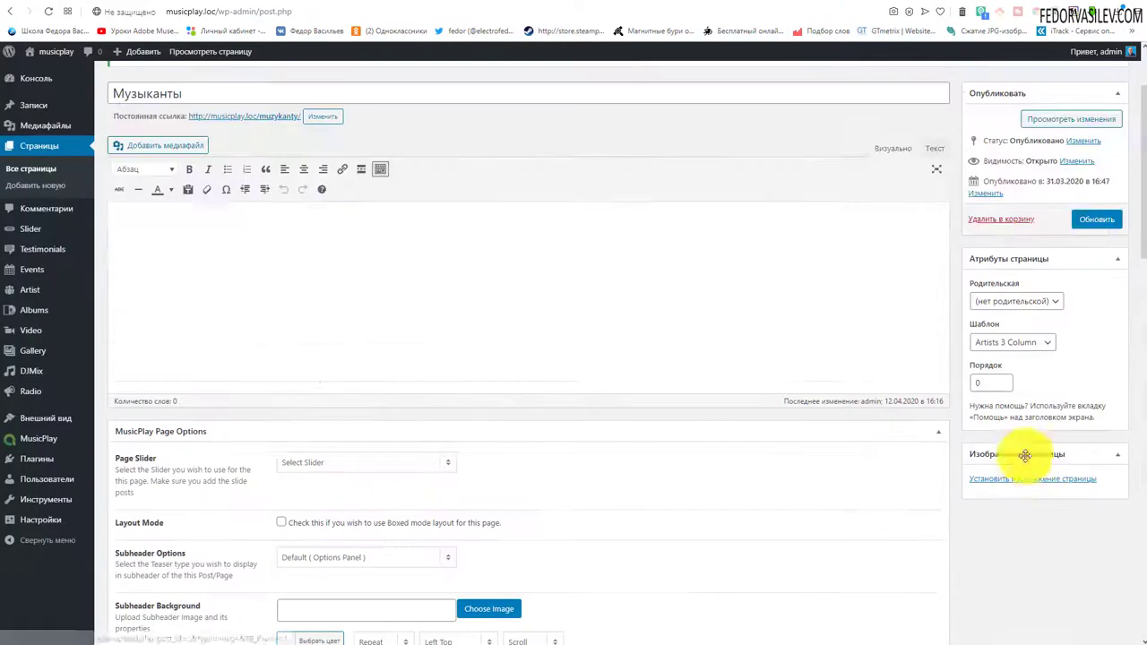
left_click(1028, 345)
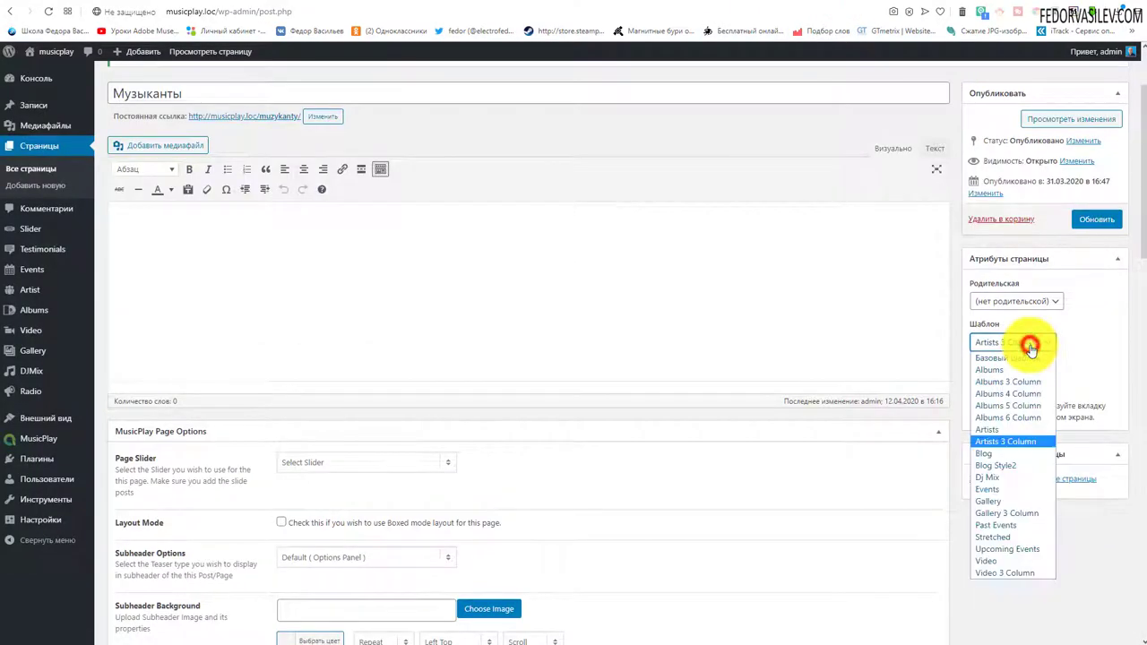
left_click(1009, 434)
left_click(1097, 221)
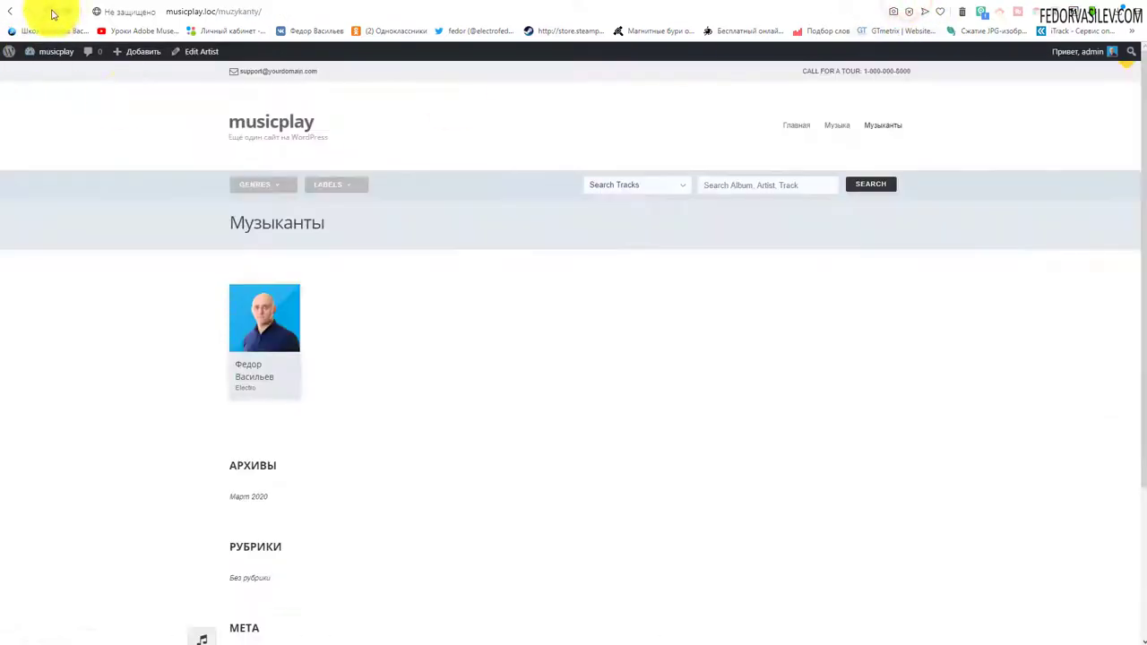
Reload the public "Музыканты" page and compare its artist layout with the album grid on the Electro page
left_click(50, 12)
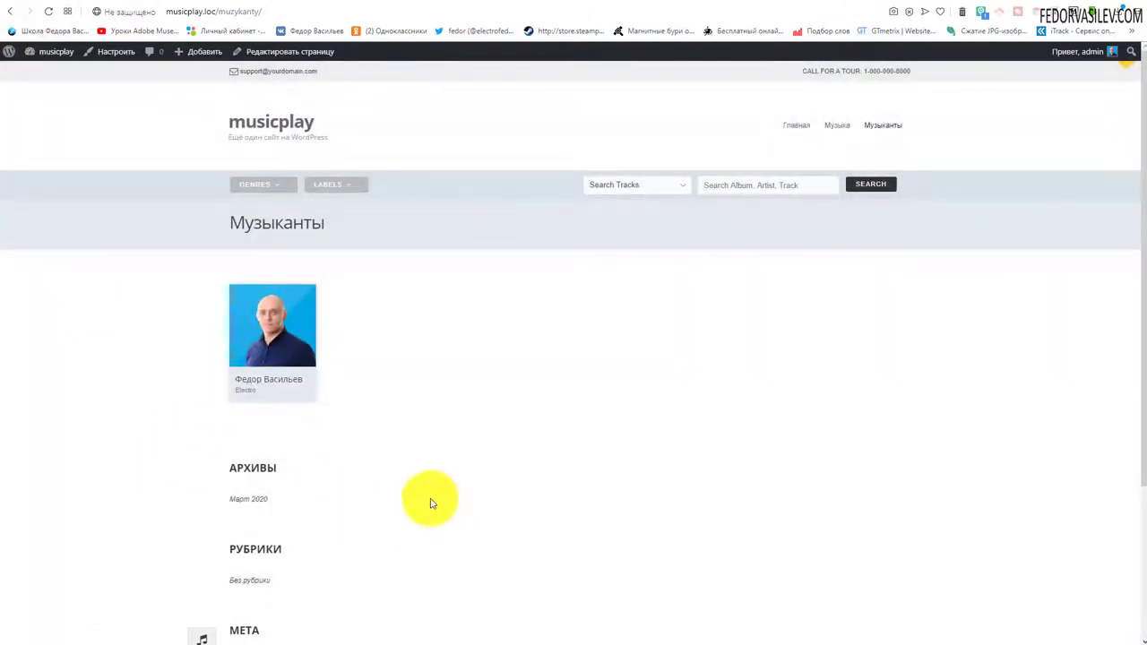
key("F5")
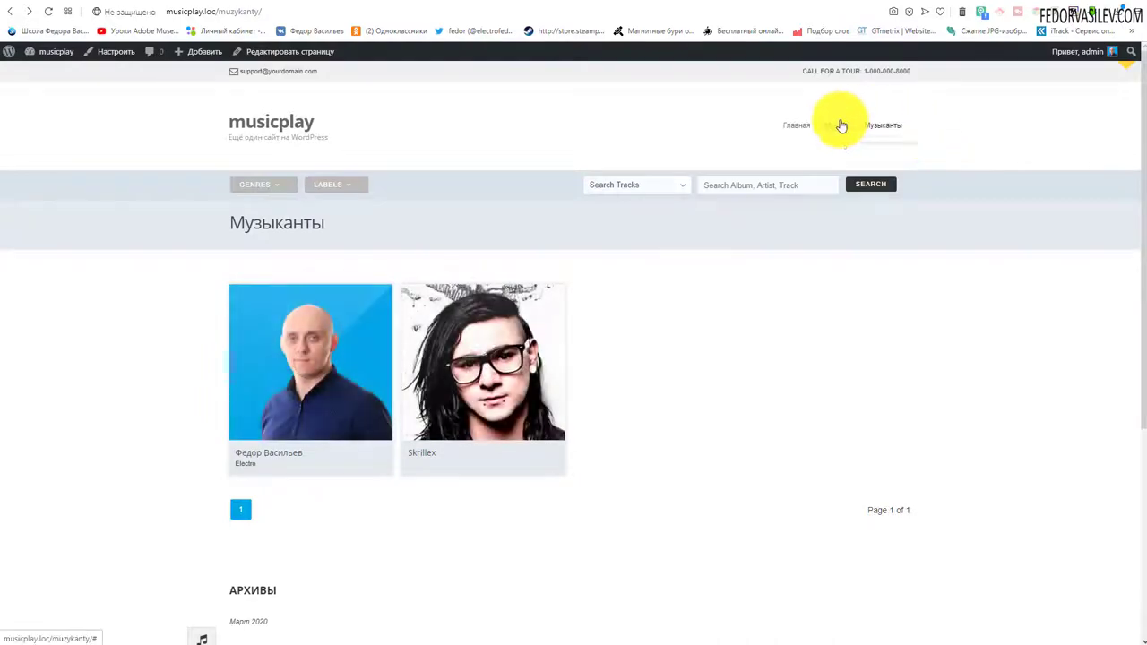
left_click(828, 161)
scroll(743, 225, "down", 6)
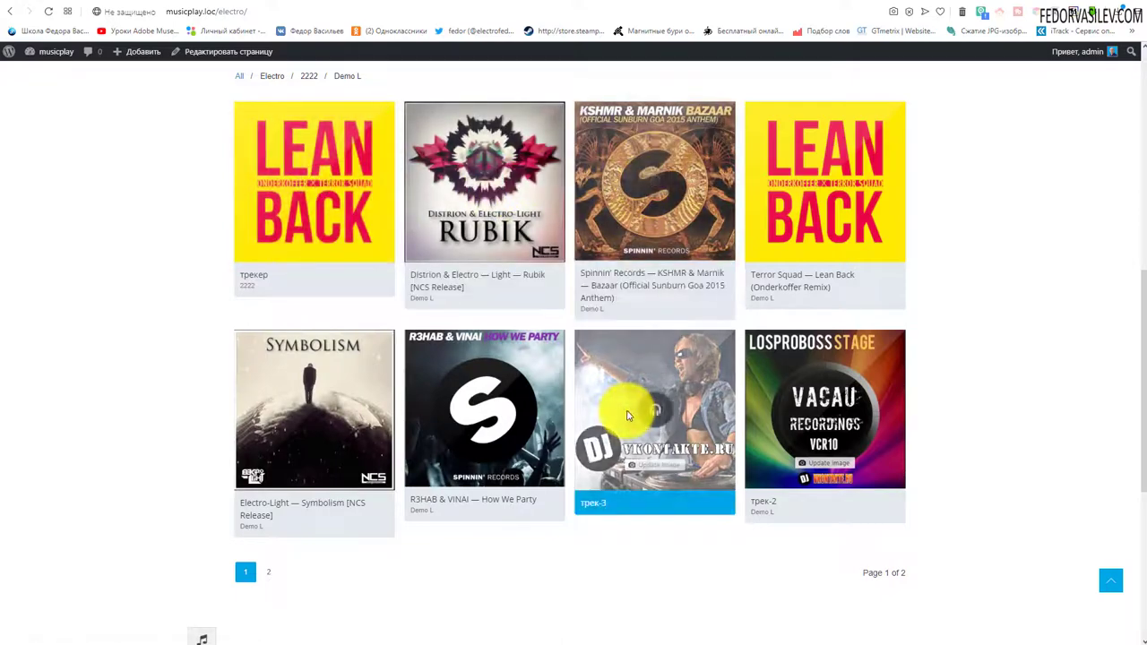
scroll(929, 406, "up", 6)
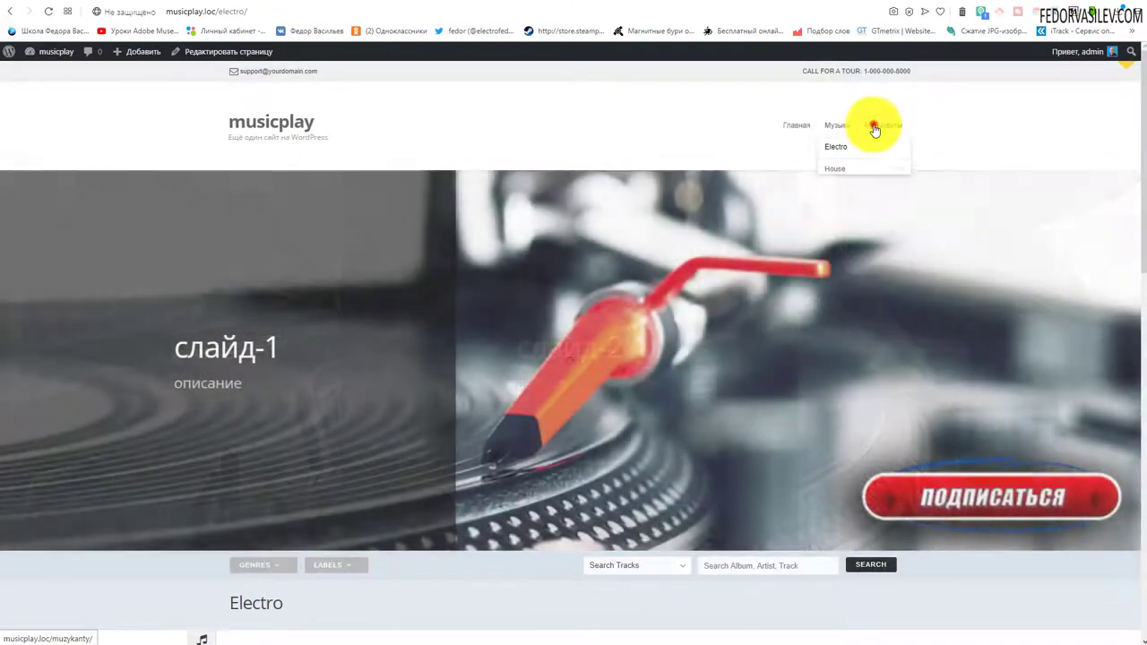
left_click(883, 124)
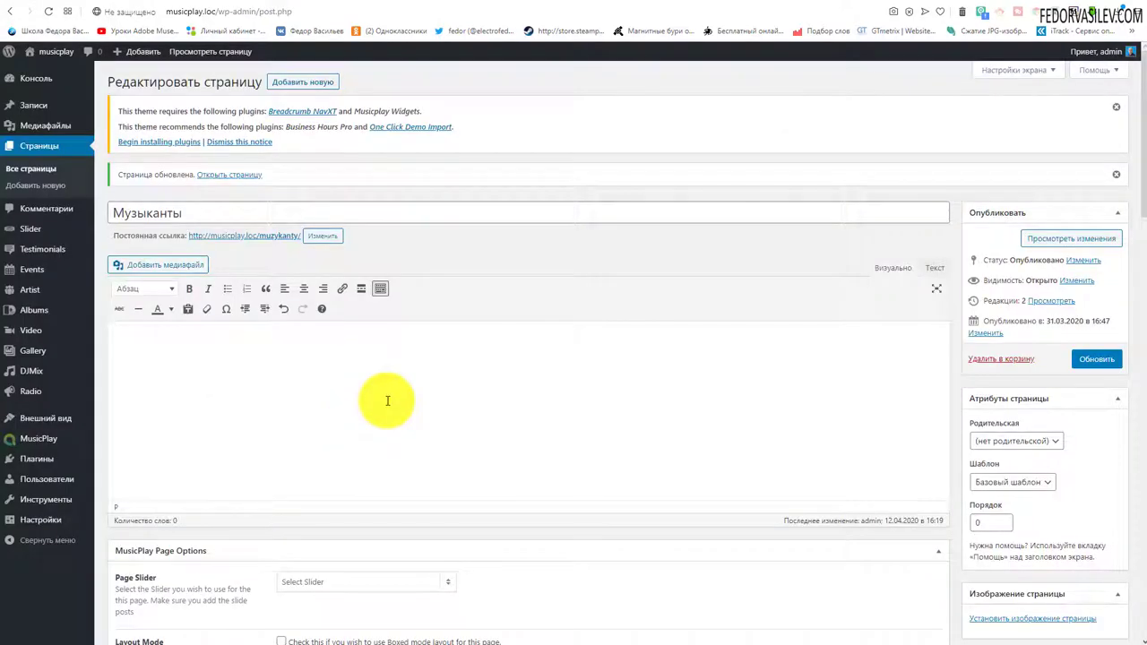
Review the available parent pages and page templates for the "Музыканты" page in its editor
scroll(388, 401, "down", 2)
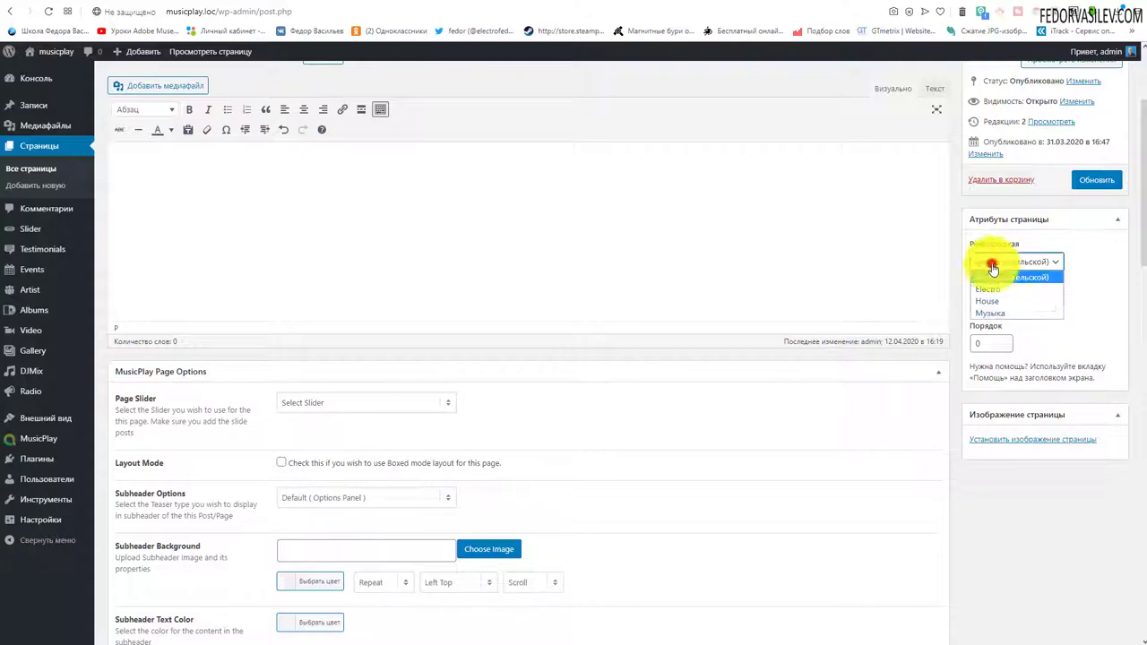
left_click(1083, 253)
left_click(990, 303)
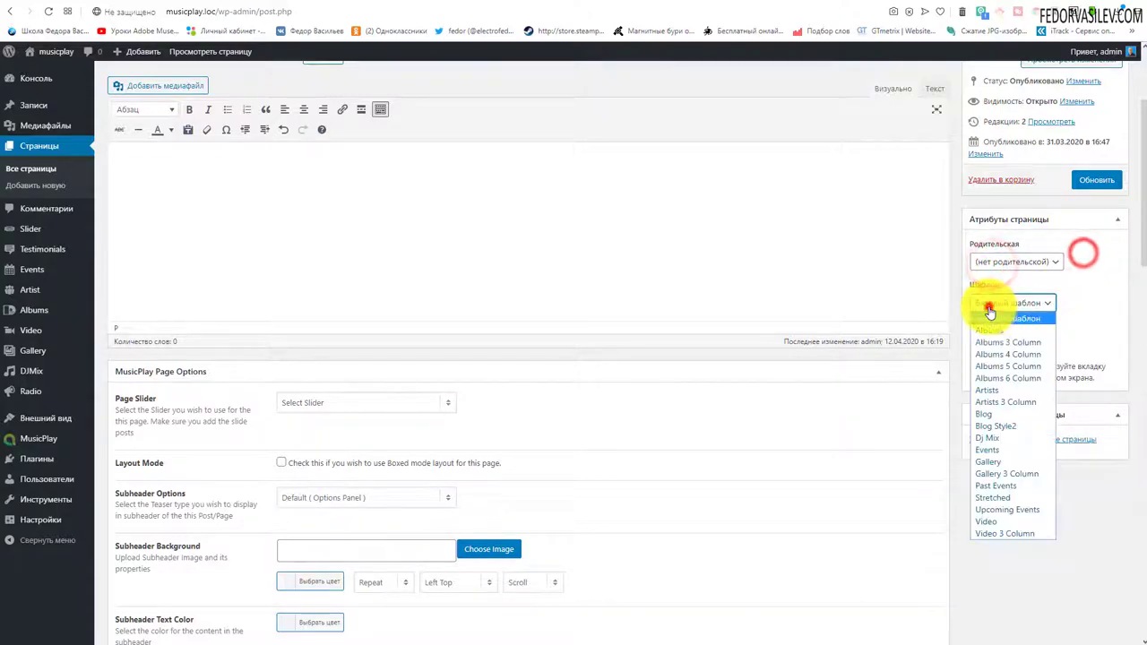
left_click(1087, 305)
Choose the Artist shortcode in the Shortcodes Generator and set Artist Select to Artist Category
scroll(448, 380, "down", 12)
left_click(312, 321)
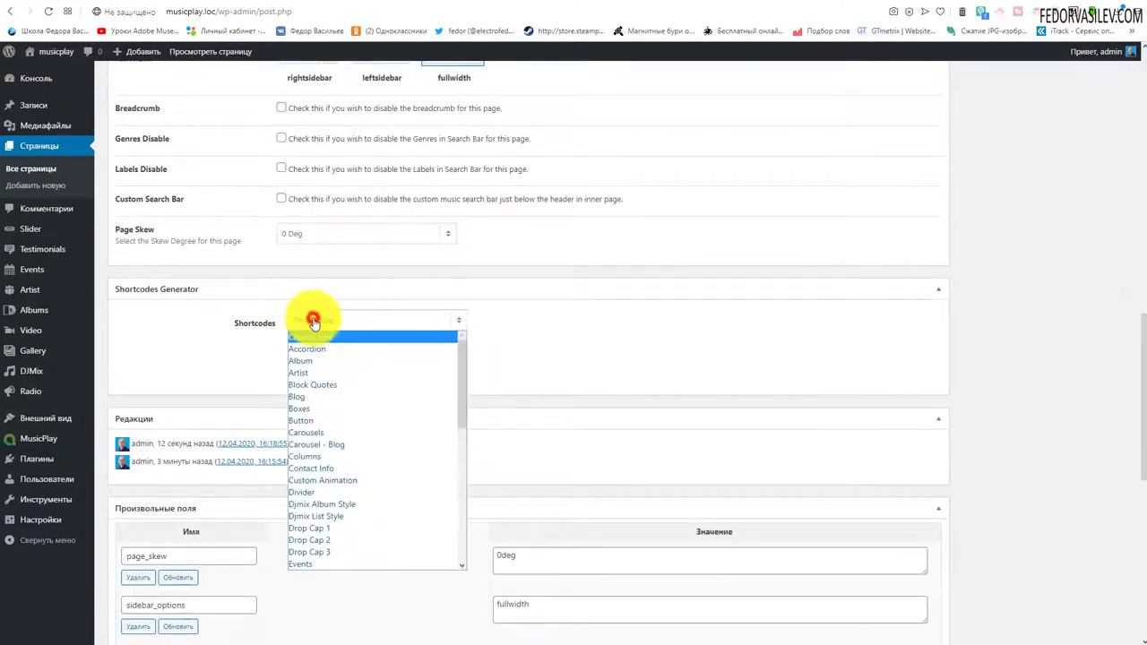
left_click(324, 373)
left_click(305, 370)
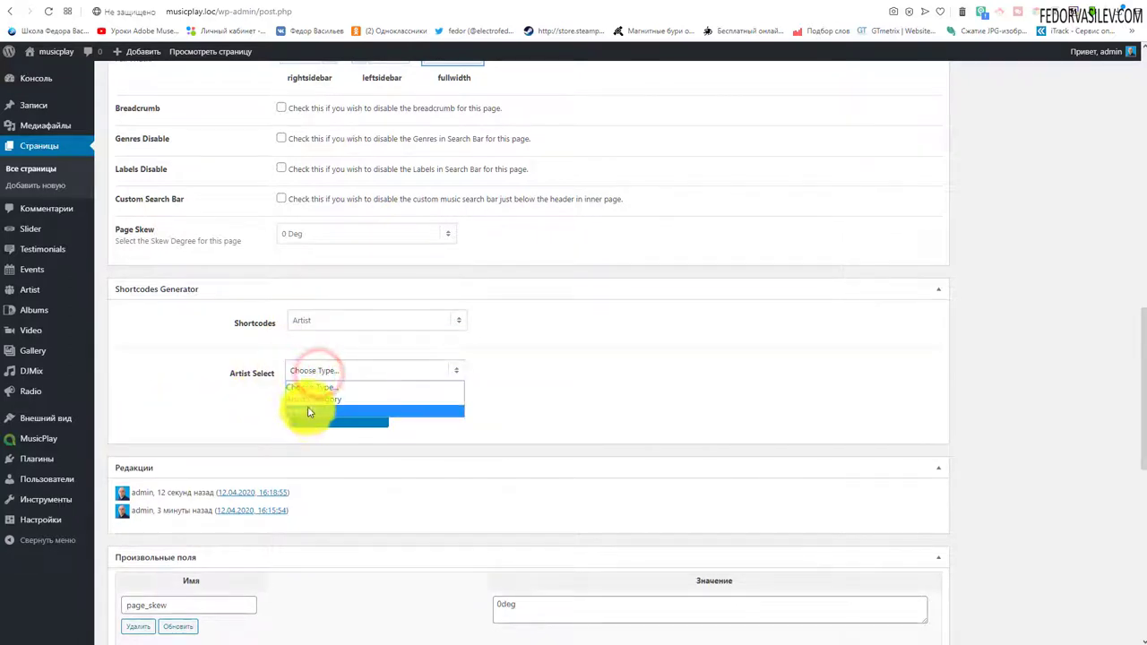
left_click(308, 408)
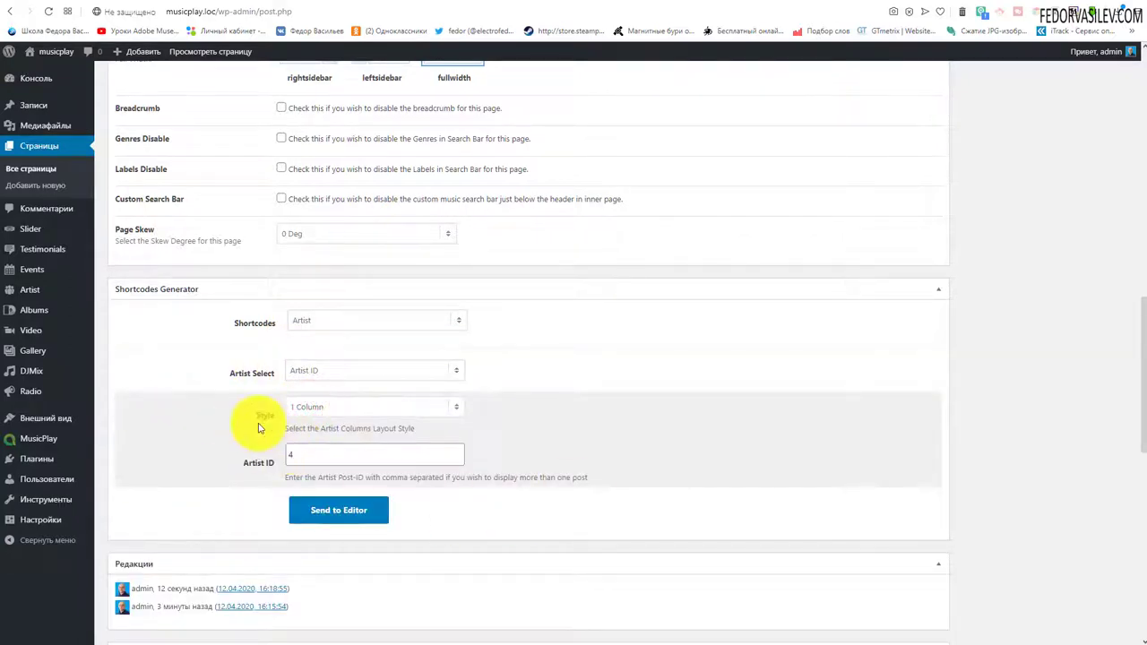
left_click(308, 370)
left_click(324, 395)
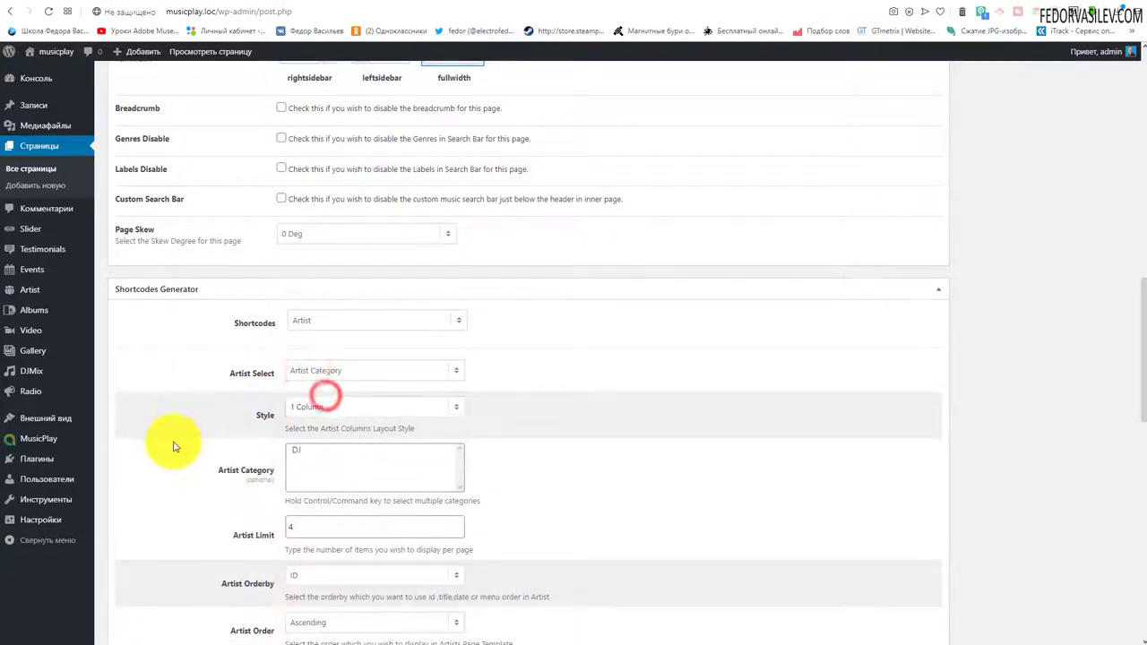
Pick the DJ artist category for the shortcode and set its style to 4 Columns
left_click(297, 451)
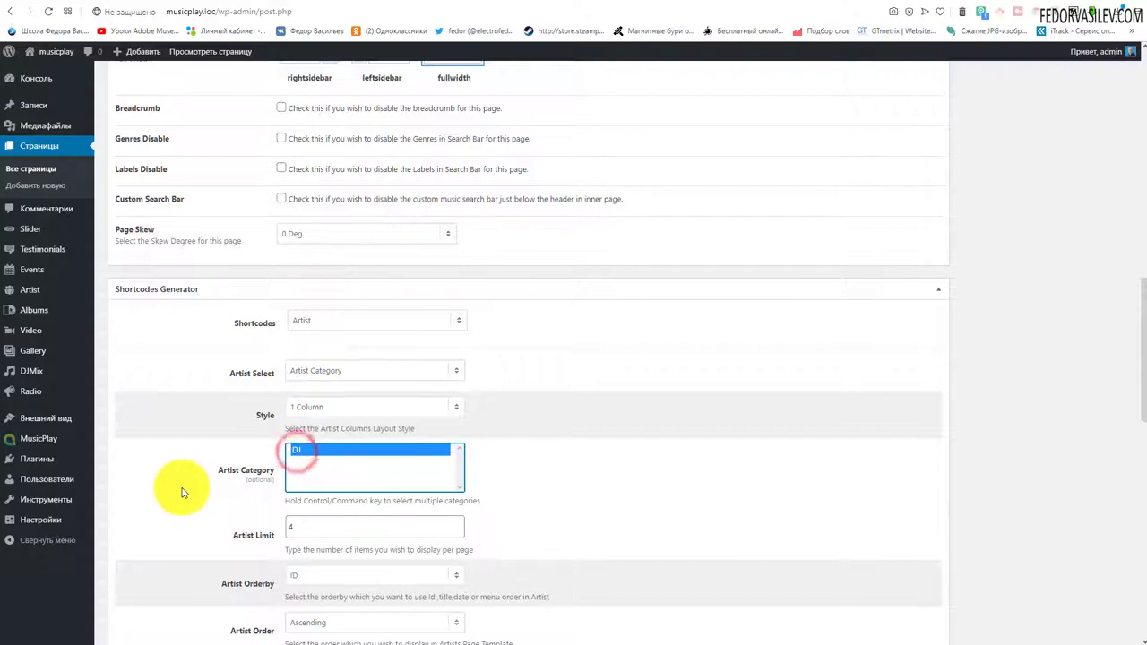
left_click(305, 408)
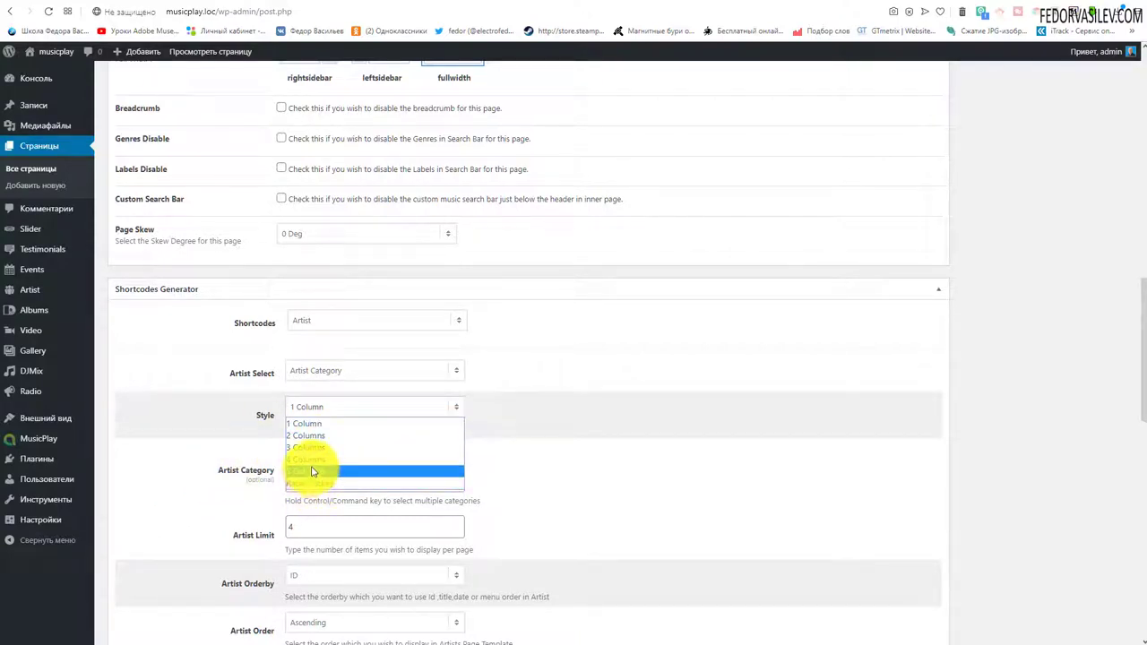
left_click(321, 459)
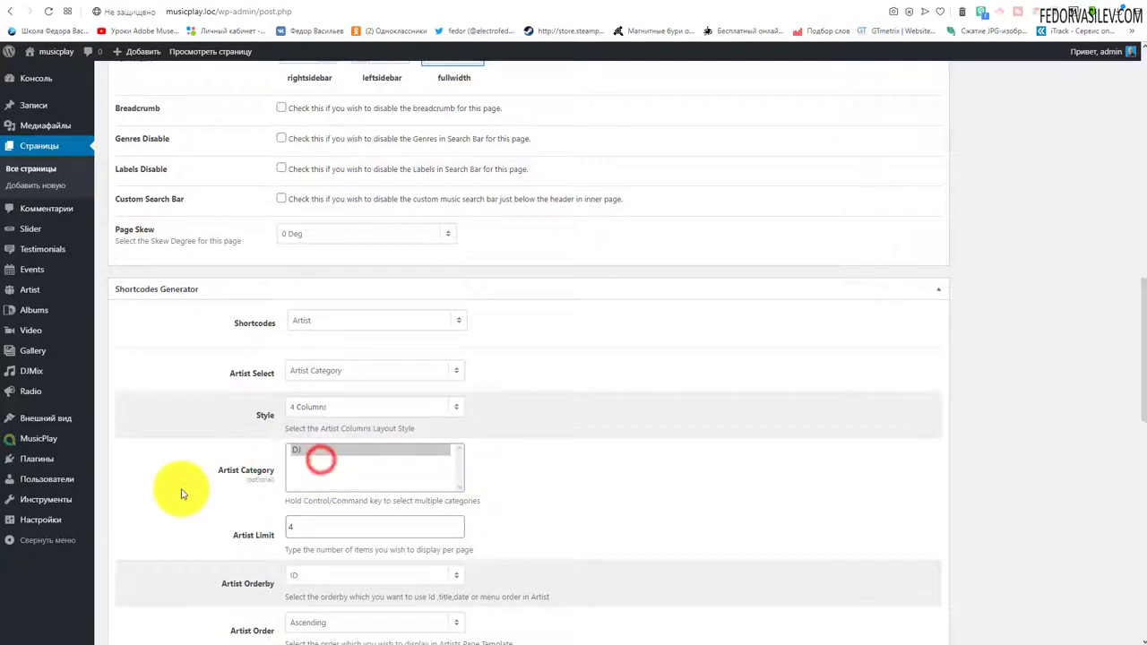
Set the shortcode's Artist Order to Descending and send the shortcode to the page editor
scroll(181, 493, "down", 2)
double_click(303, 348)
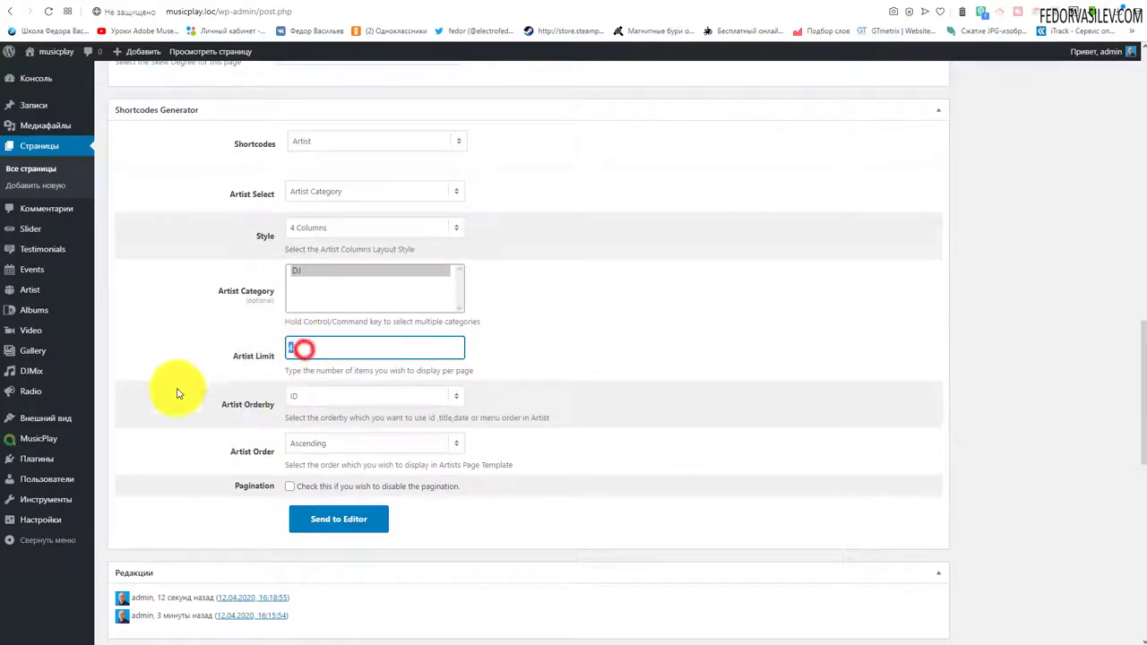
left_click(308, 401)
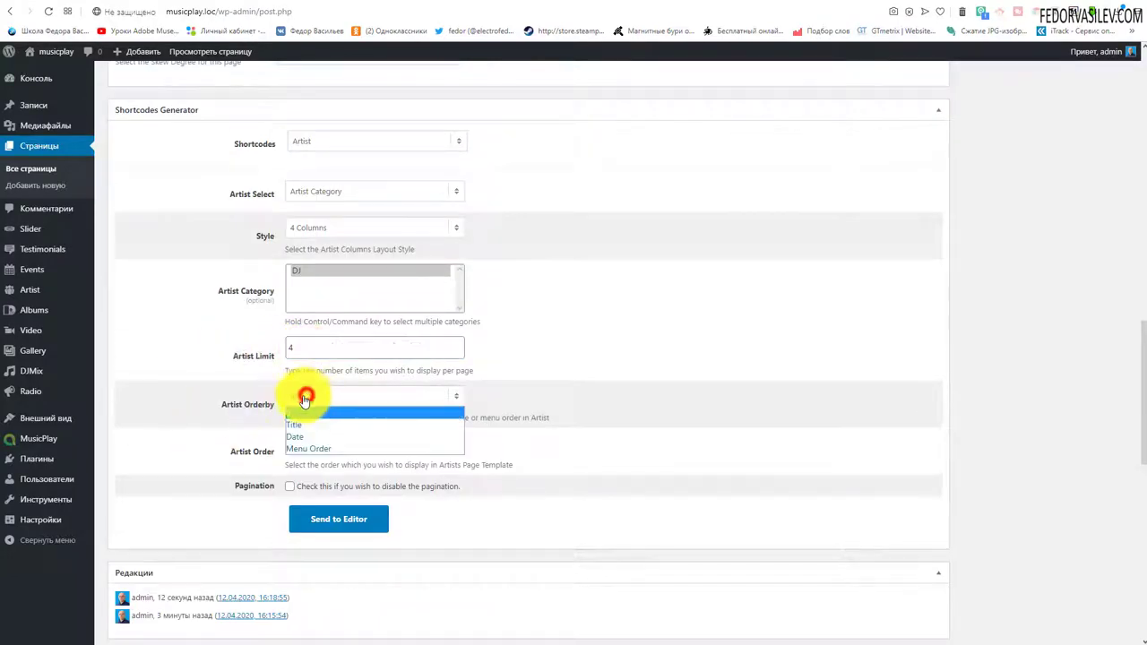
left_click(187, 403)
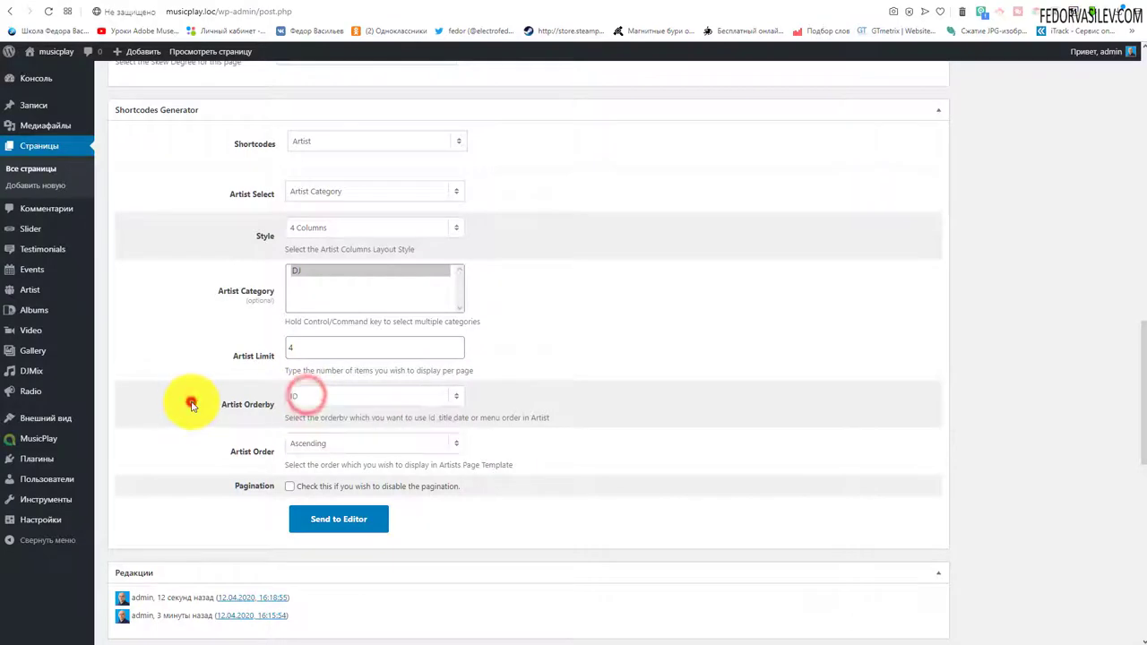
left_click(304, 439)
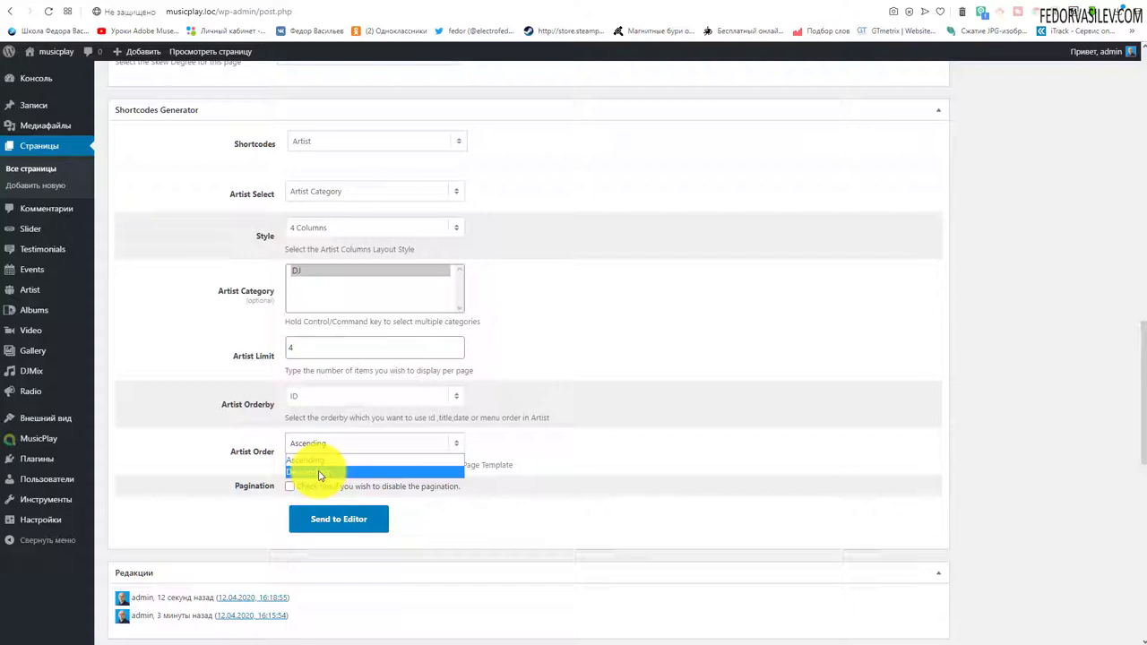
left_click(325, 474)
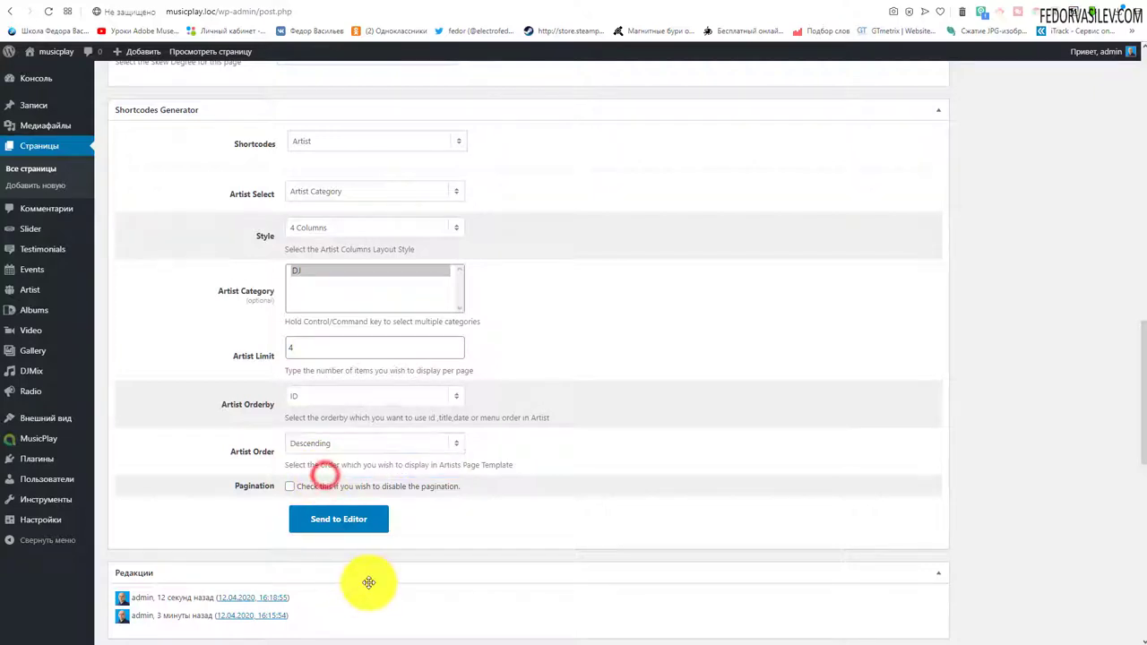
left_click(358, 523)
scroll(466, 520, "up", 2)
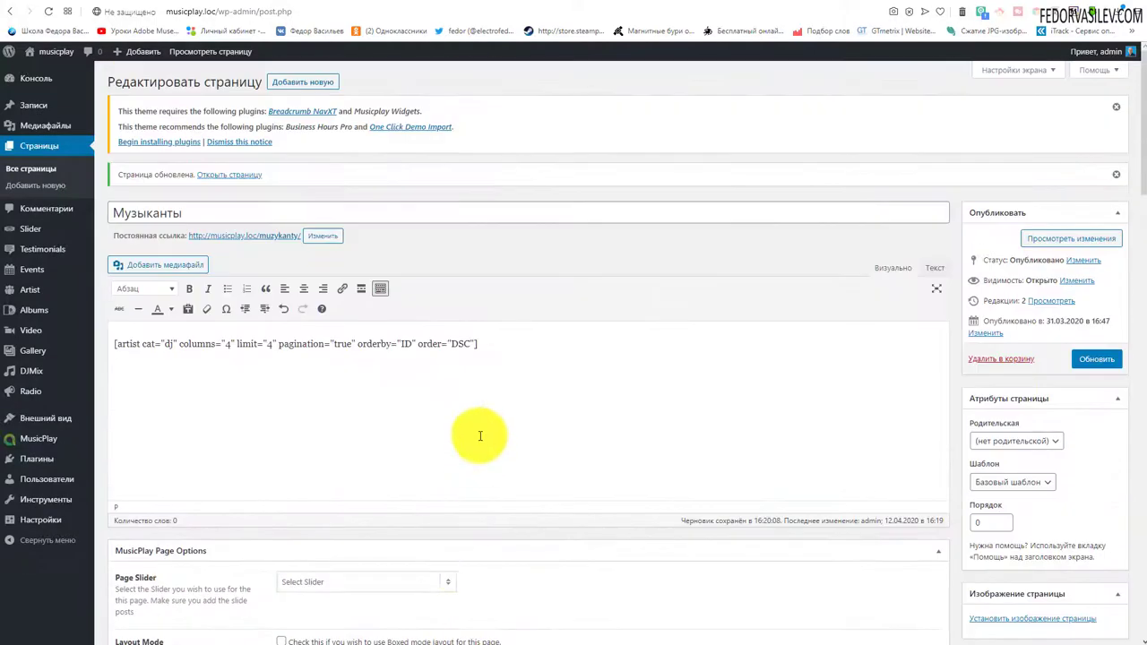
Select the inserted artist shortcode in the page content and update the "Музыканты" page
left_click(505, 345)
key("ctrl+a")
left_click(1084, 359)
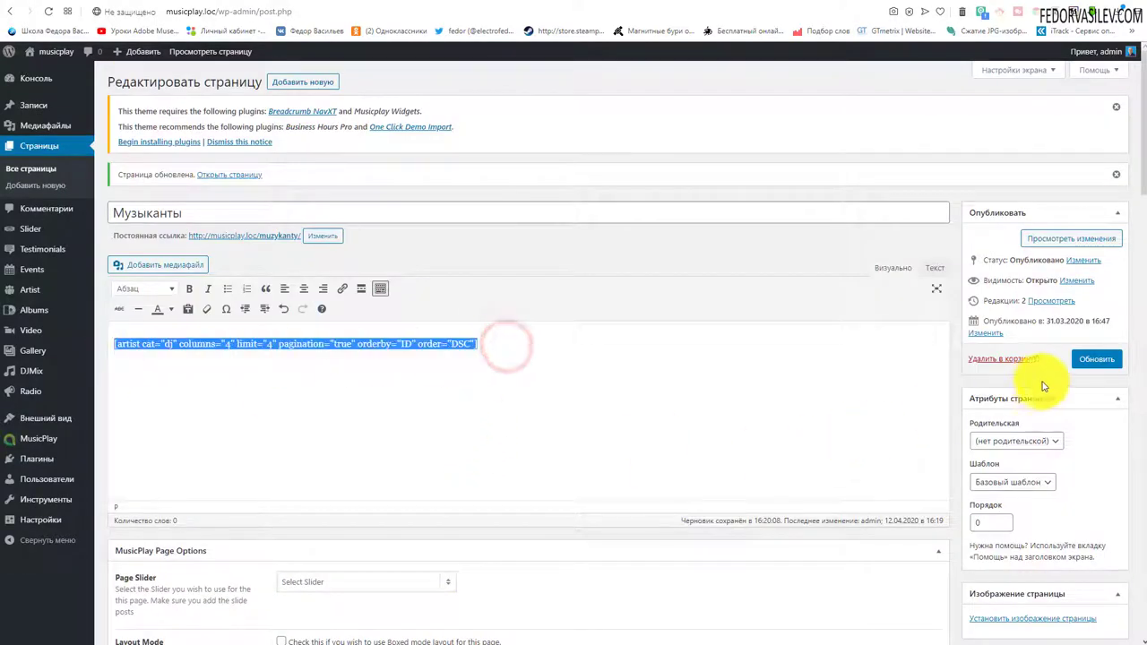
left_click(894, 6)
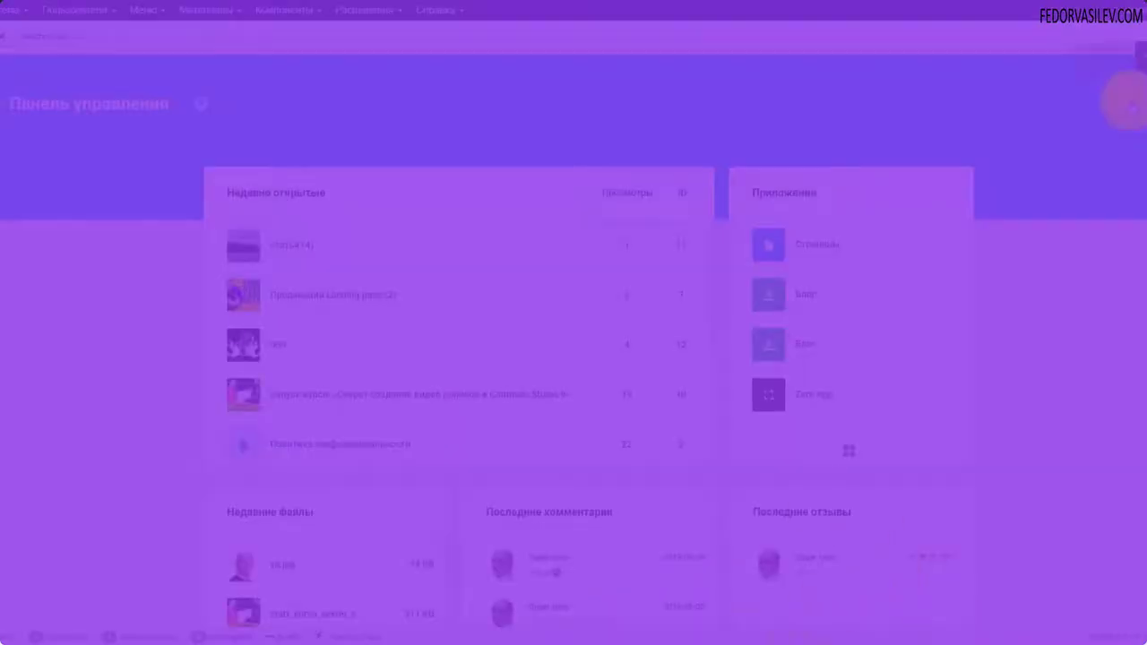
left_click(1134, 108)
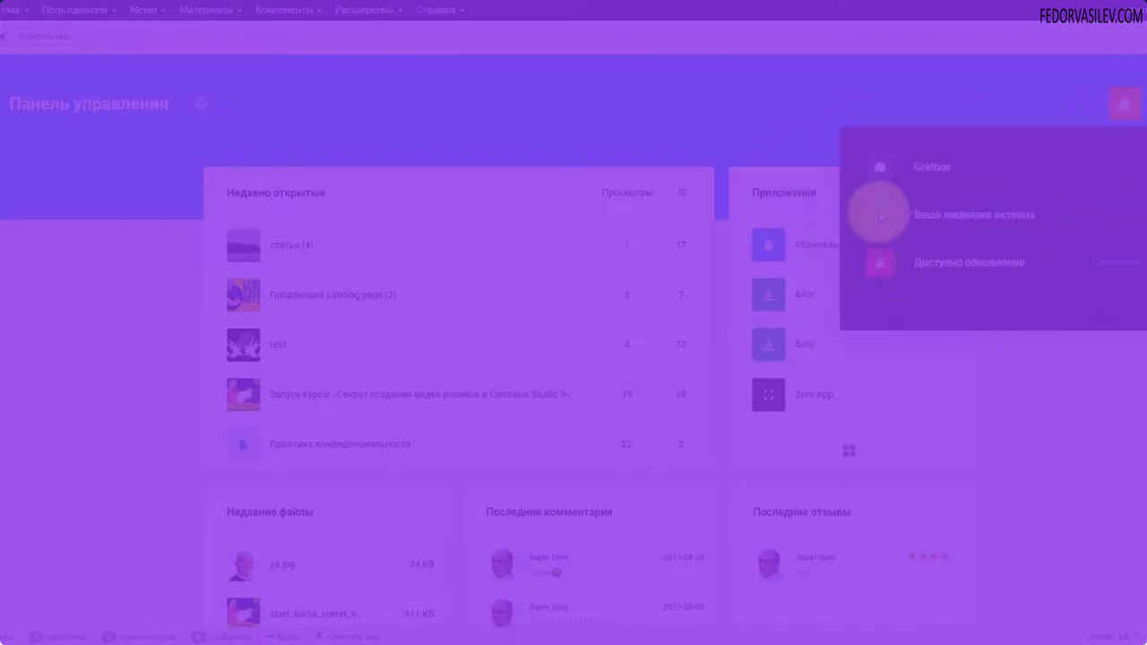
left_click(977, 162)
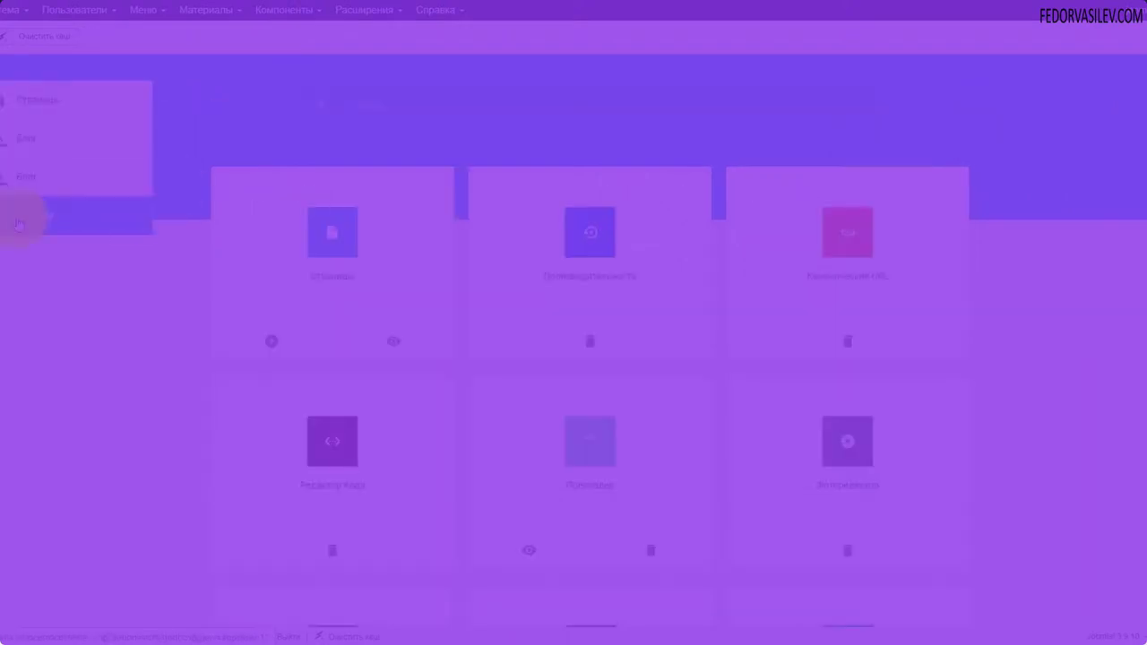
left_click(18, 222)
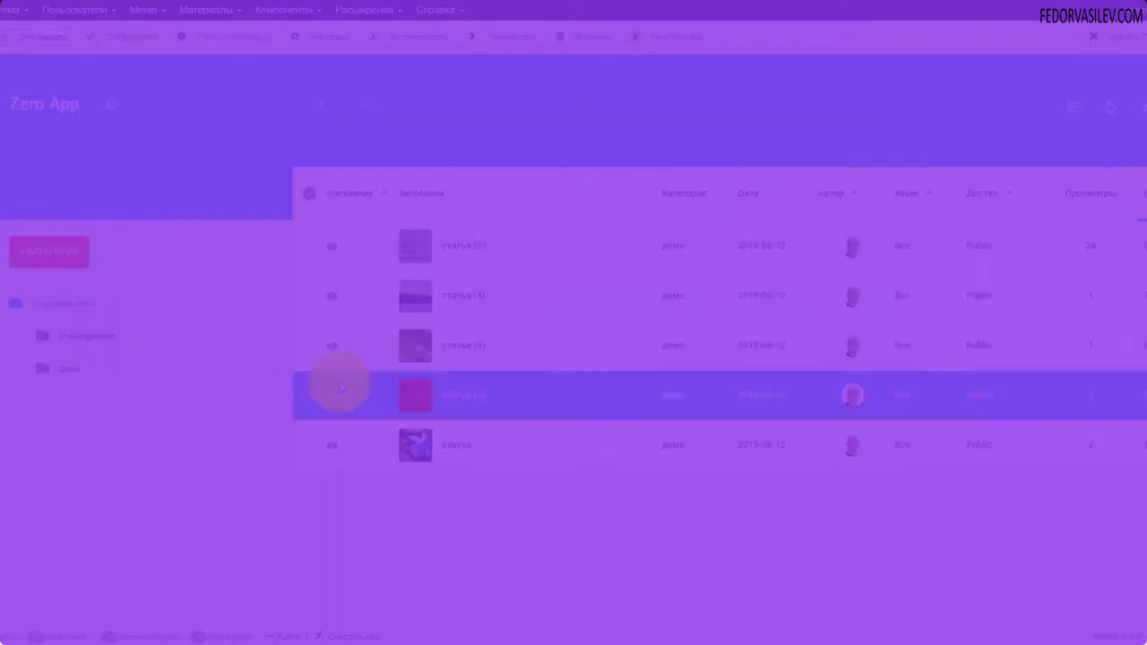
left_click(114, 110)
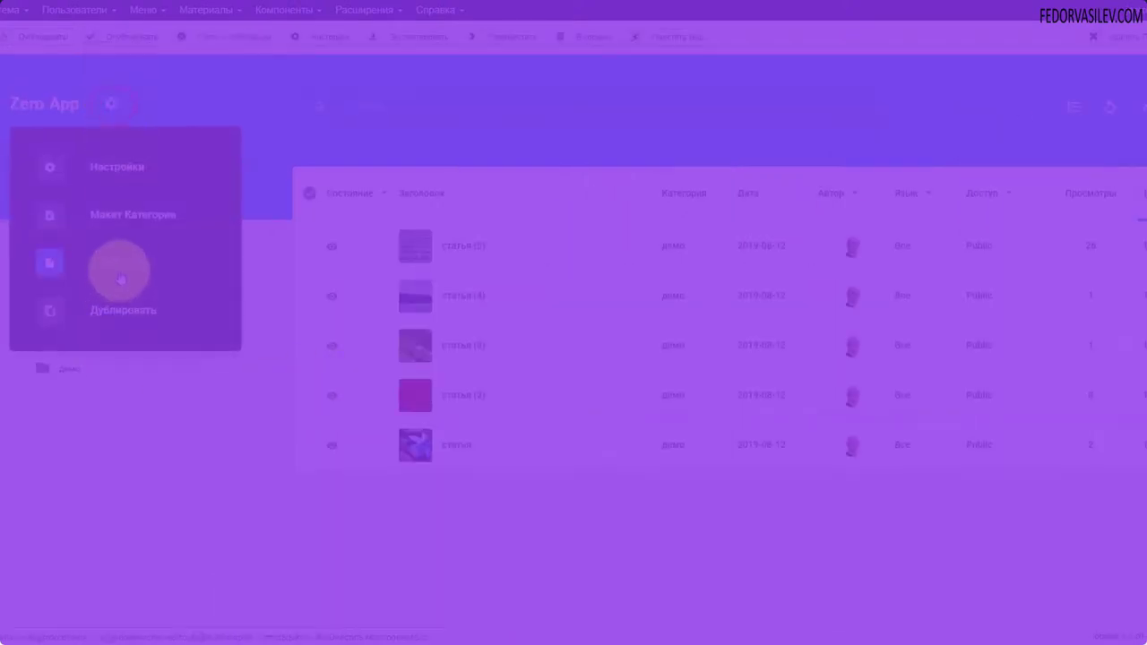